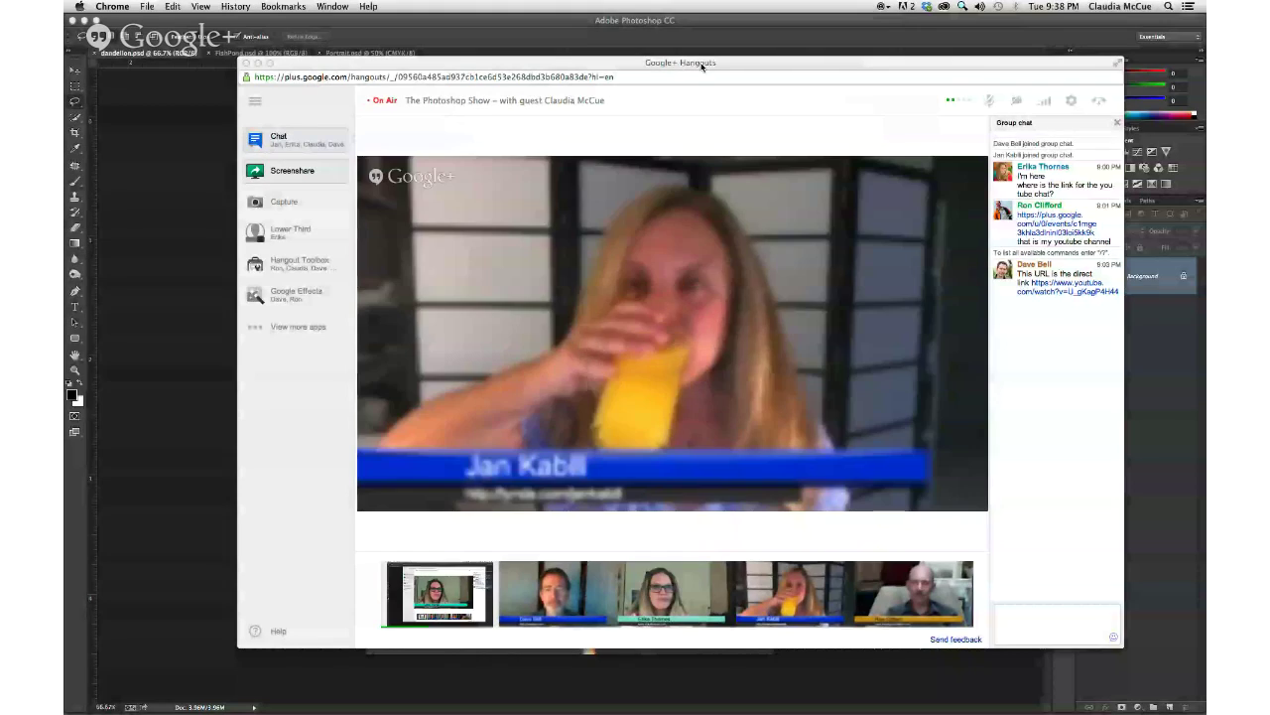
Step: Switch from the video call to Photoshop and draw a rectangular marquee across the dandelion's lower head and upper stem
{"action": "key", "text": "super+m"}
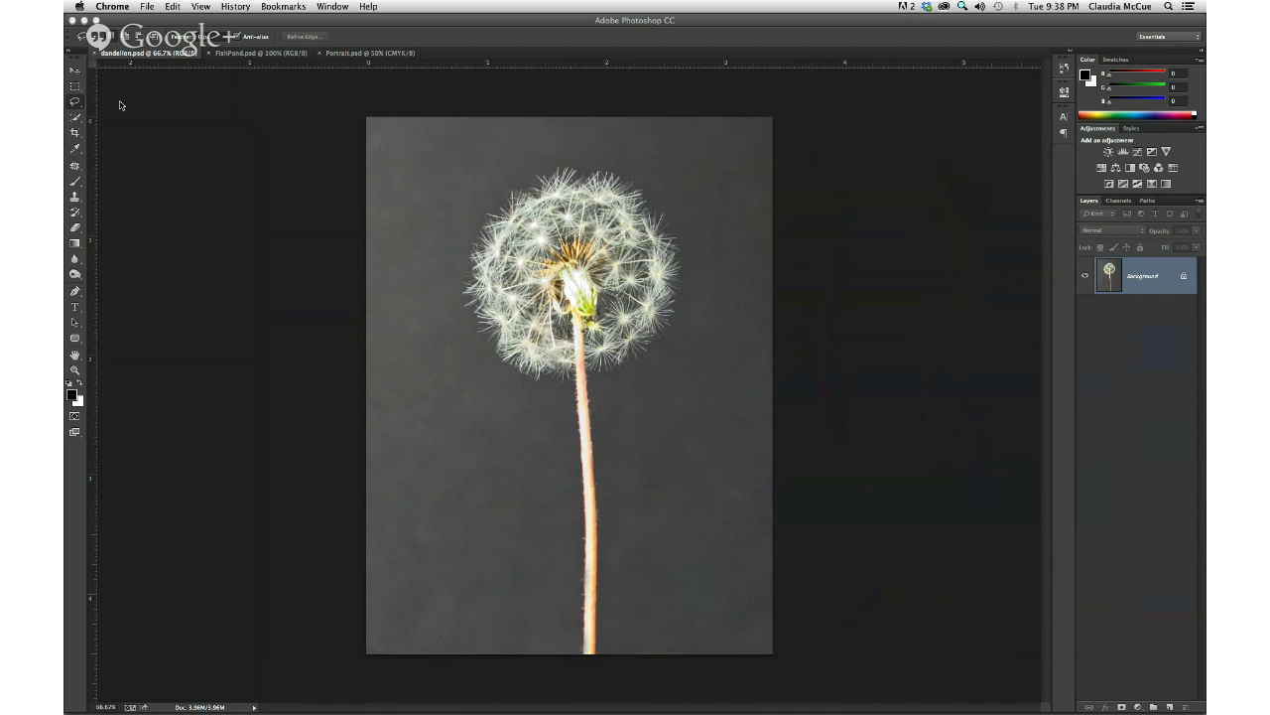
{"action": "left_click", "coordinate": [74, 86]}
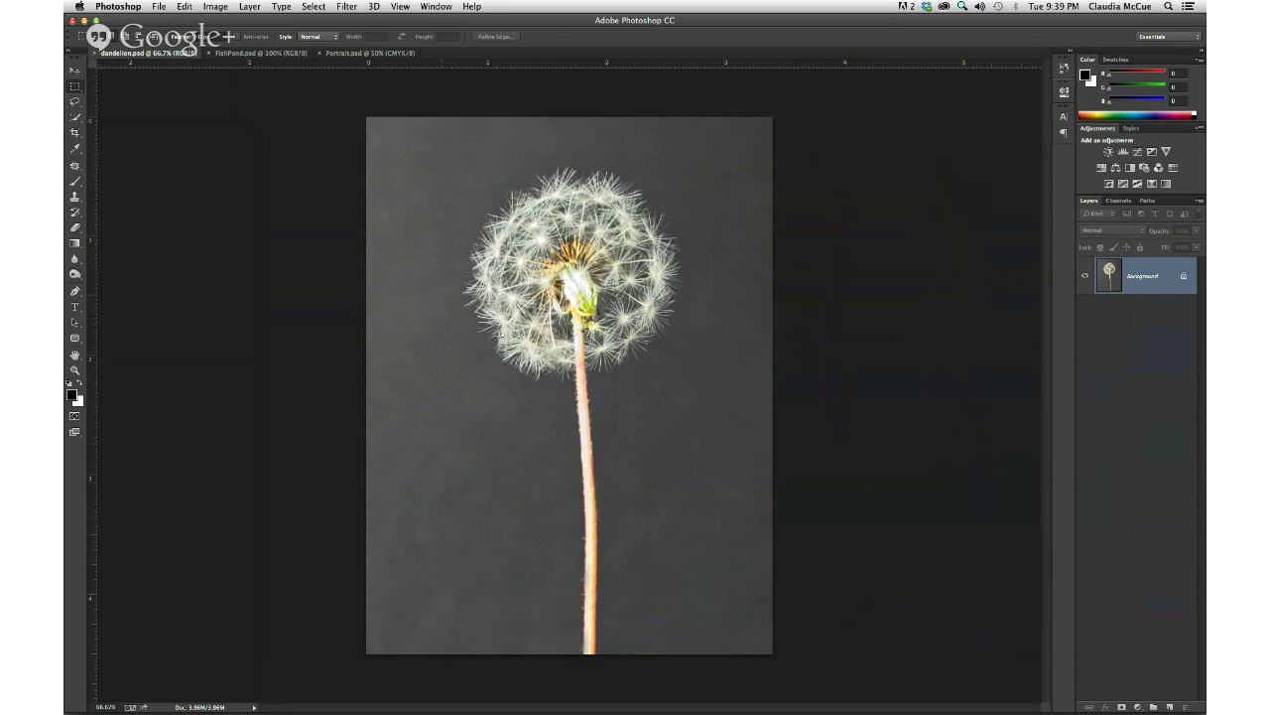
{"action": "left_click_drag", "start_coordinate": [446, 267], "coordinate": [718, 426]}
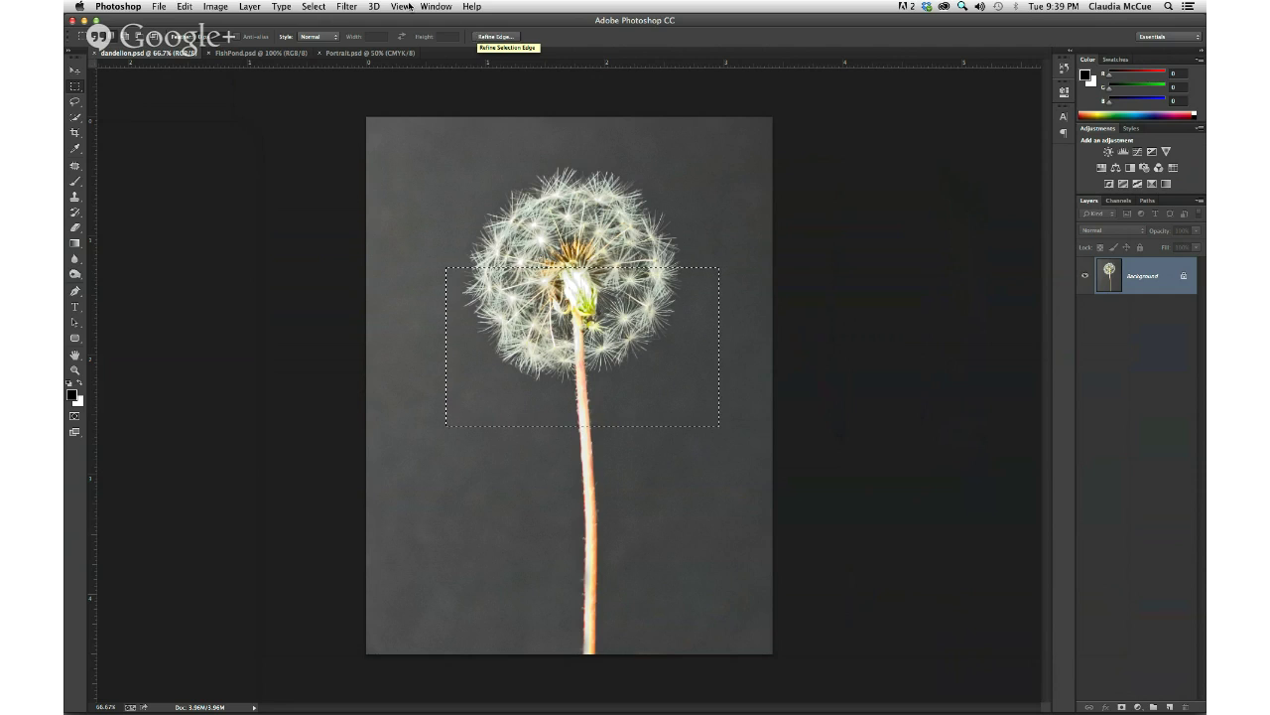
Step: Save the rectangular selection as a new channel in dandelion.psd without naming it
{"action": "left_click", "coordinate": [314, 7]}
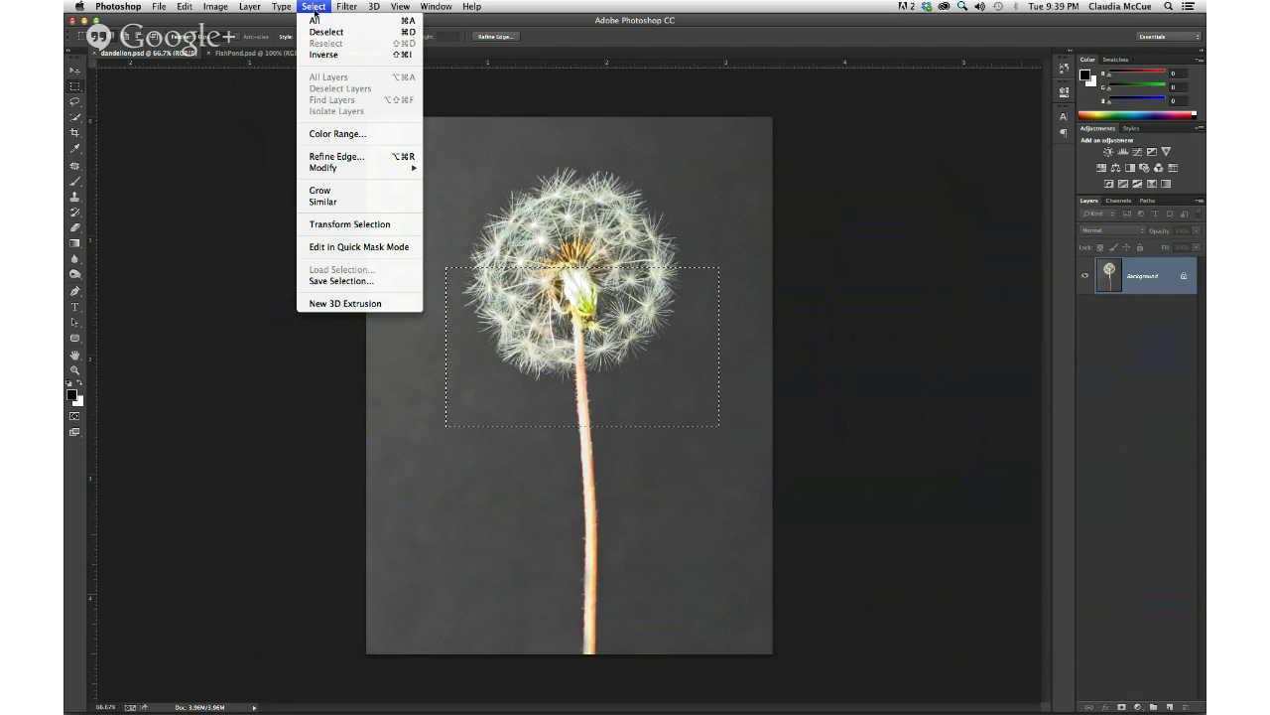
{"action": "left_click", "coordinate": [334, 282]}
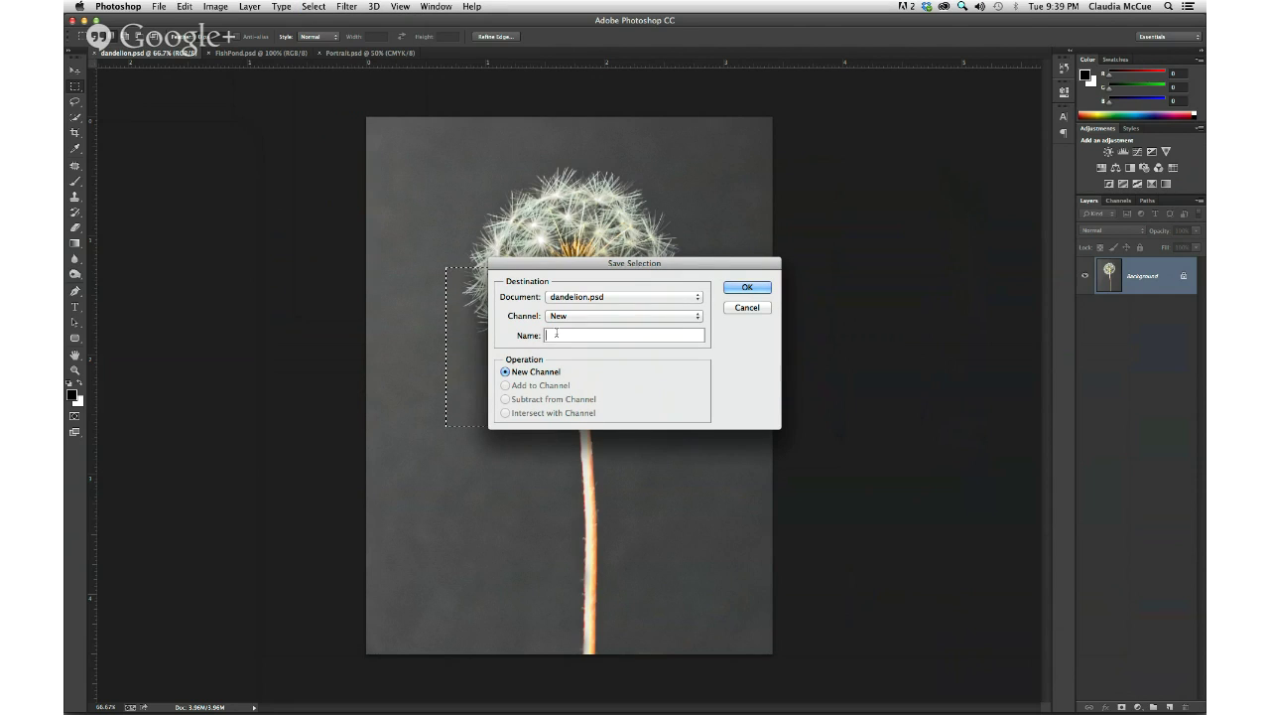
{"action": "left_click", "coordinate": [762, 291]}
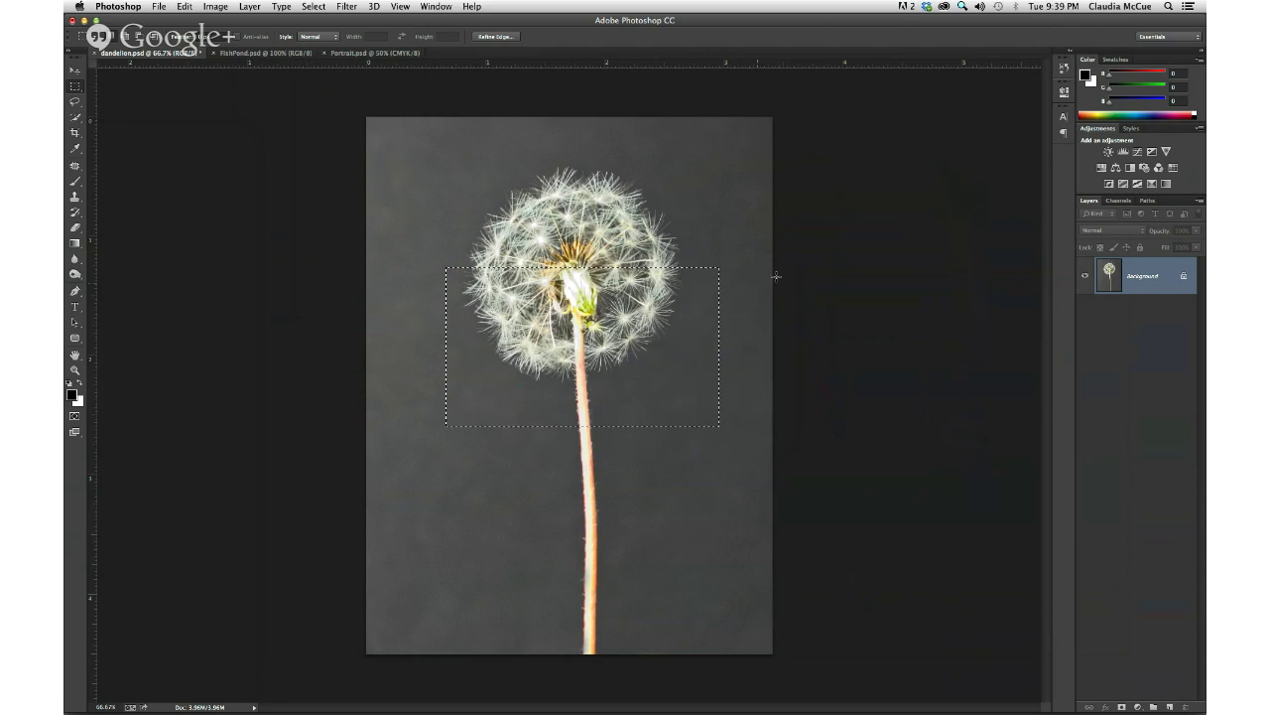
Step: Display the document's channels in a floating panel beside the image and enlarge it to show every channel
{"action": "left_click", "coordinate": [1121, 202]}
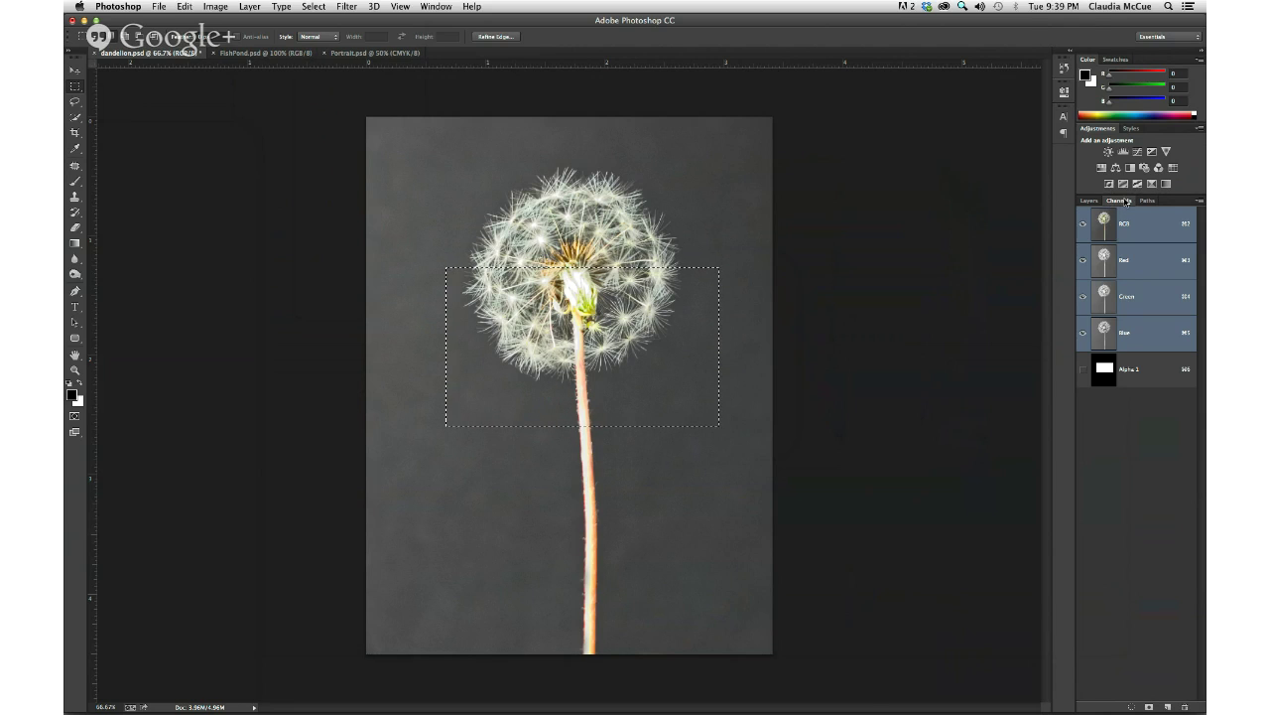
{"action": "left_click_drag", "start_coordinate": [1120, 201], "coordinate": [813, 136]}
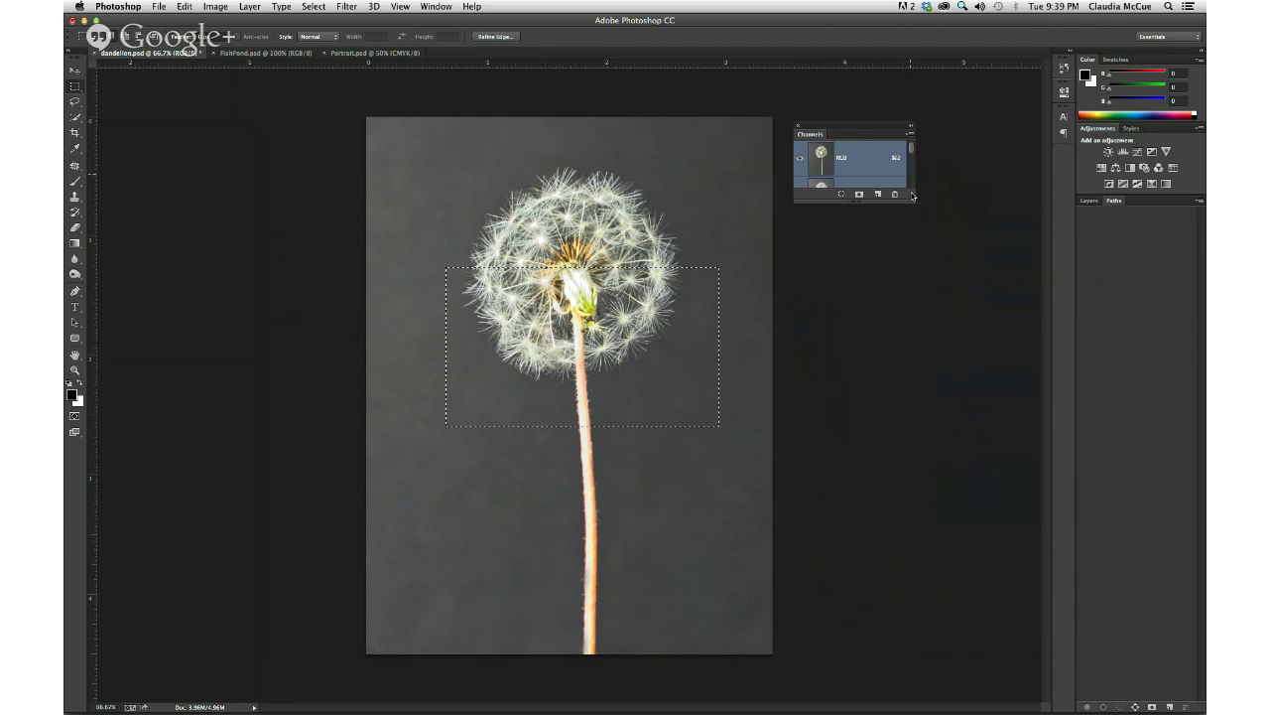
{"action": "left_click_drag", "start_coordinate": [914, 199], "coordinate": [919, 466]}
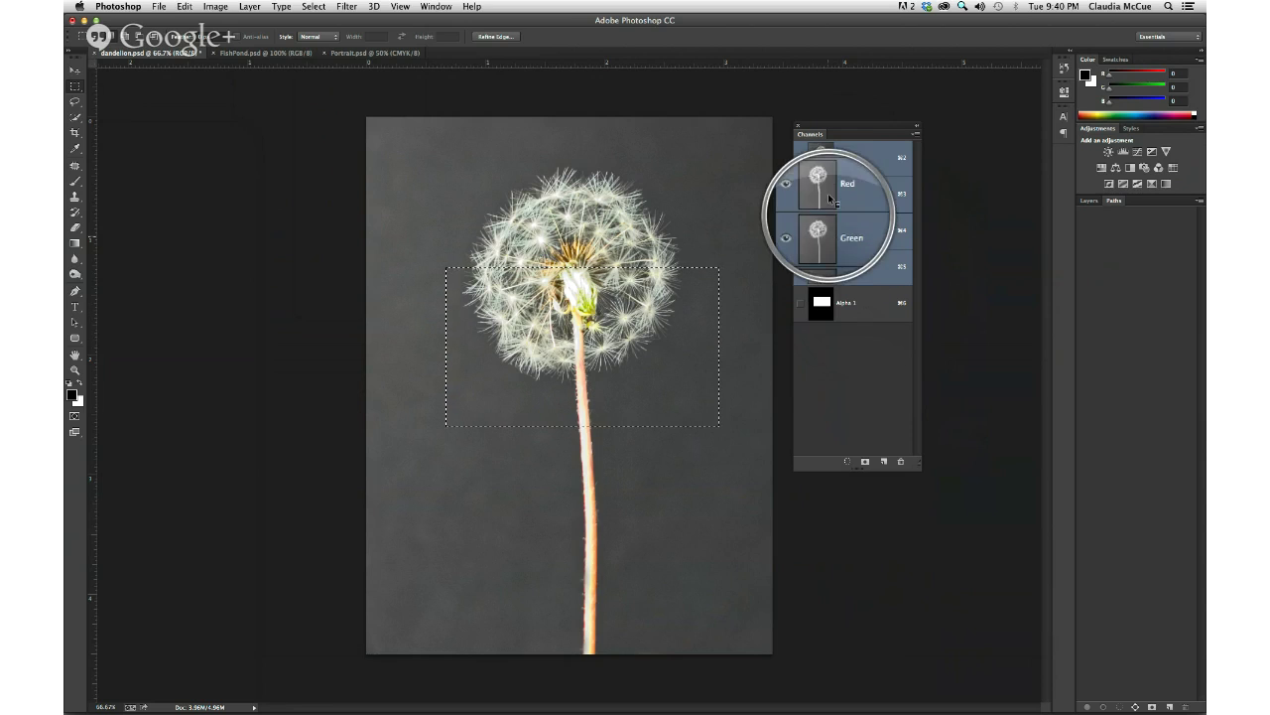
Step: View the Alpha 1 channel on its own, deselect the rectangle, and return to the RGB composite
{"action": "left_click", "coordinate": [845, 311]}
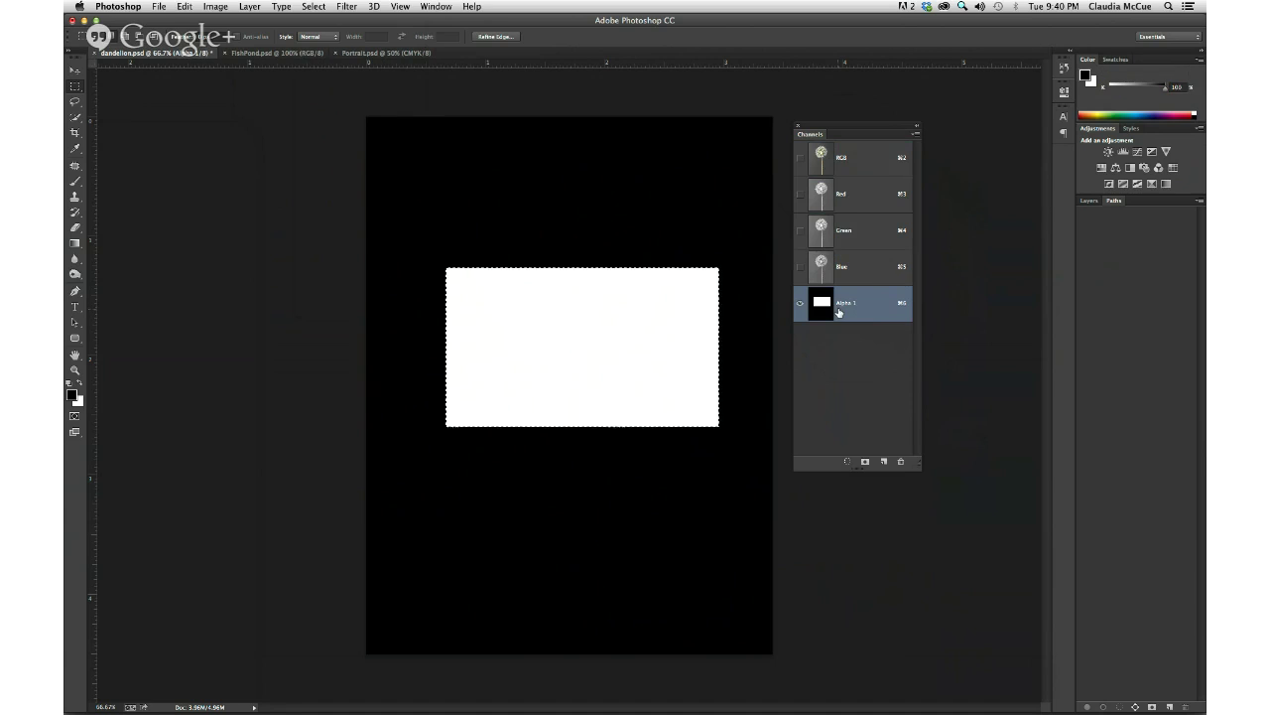
{"action": "left_click", "coordinate": [705, 243]}
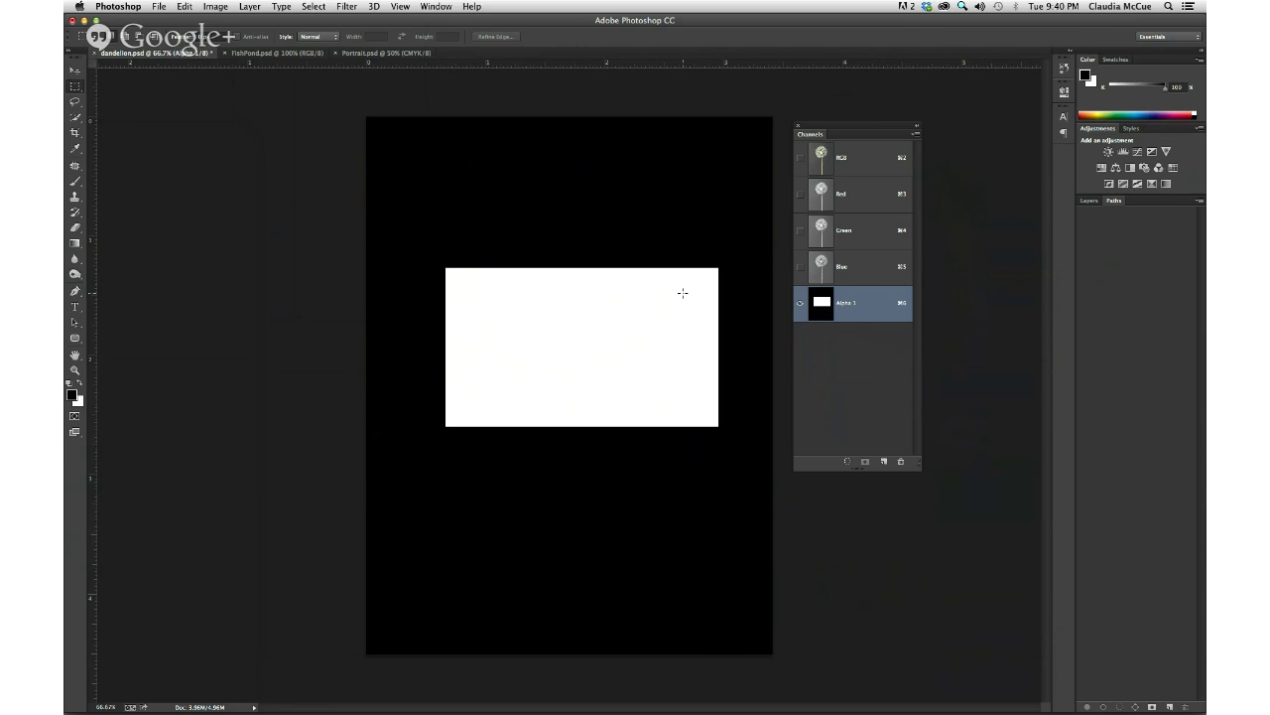
{"action": "left_click", "coordinate": [860, 165]}
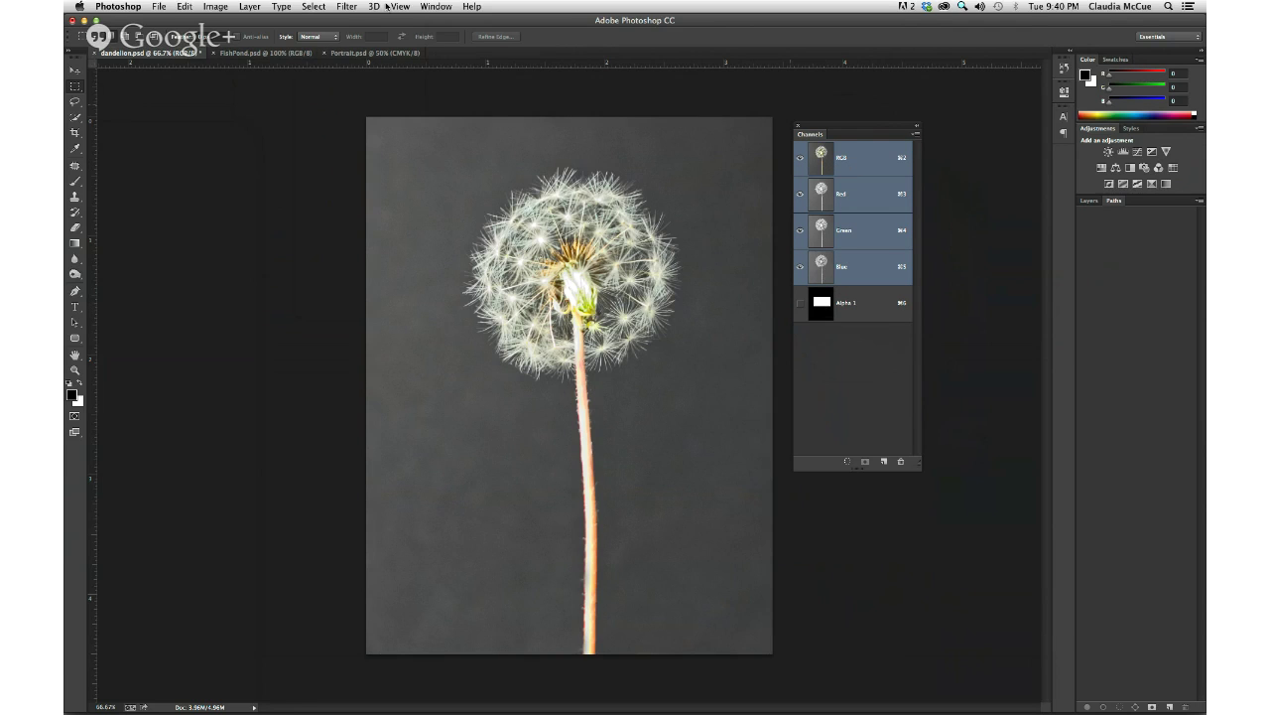
Step: Load the Alpha 1 channel of dandelion.psd as a new selection
{"action": "left_click", "coordinate": [313, 7]}
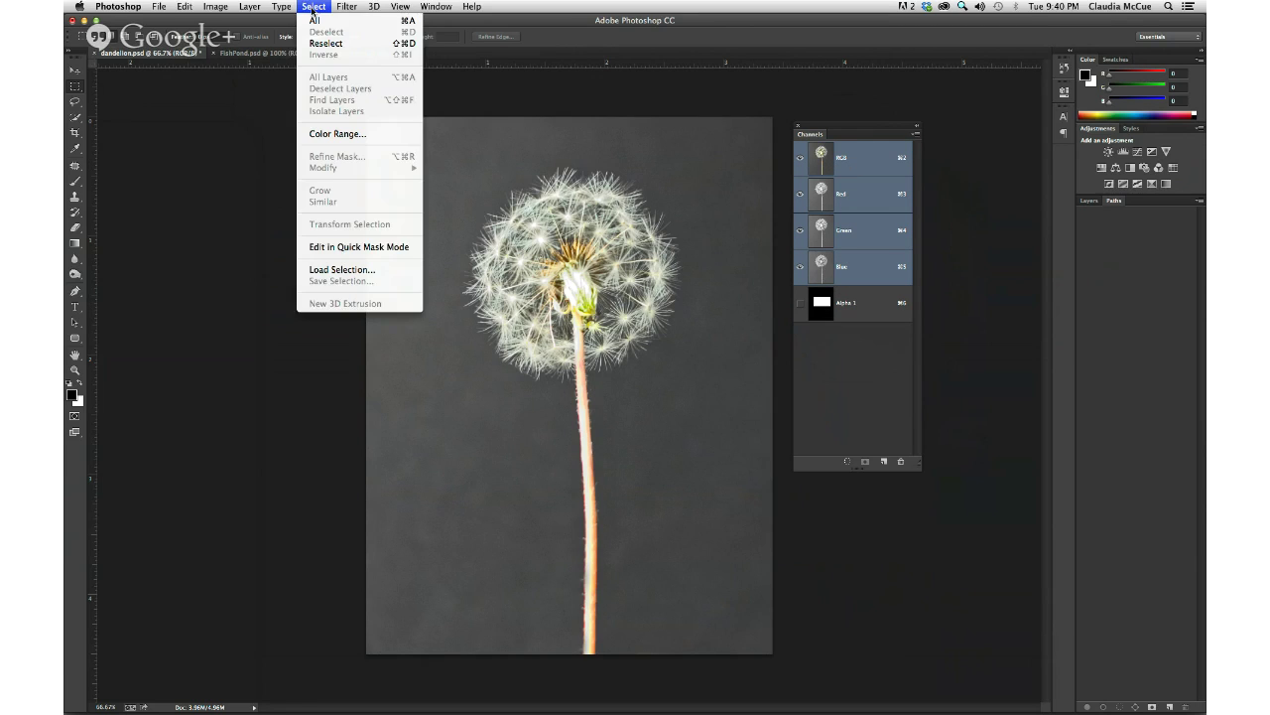
{"action": "left_click", "coordinate": [343, 270]}
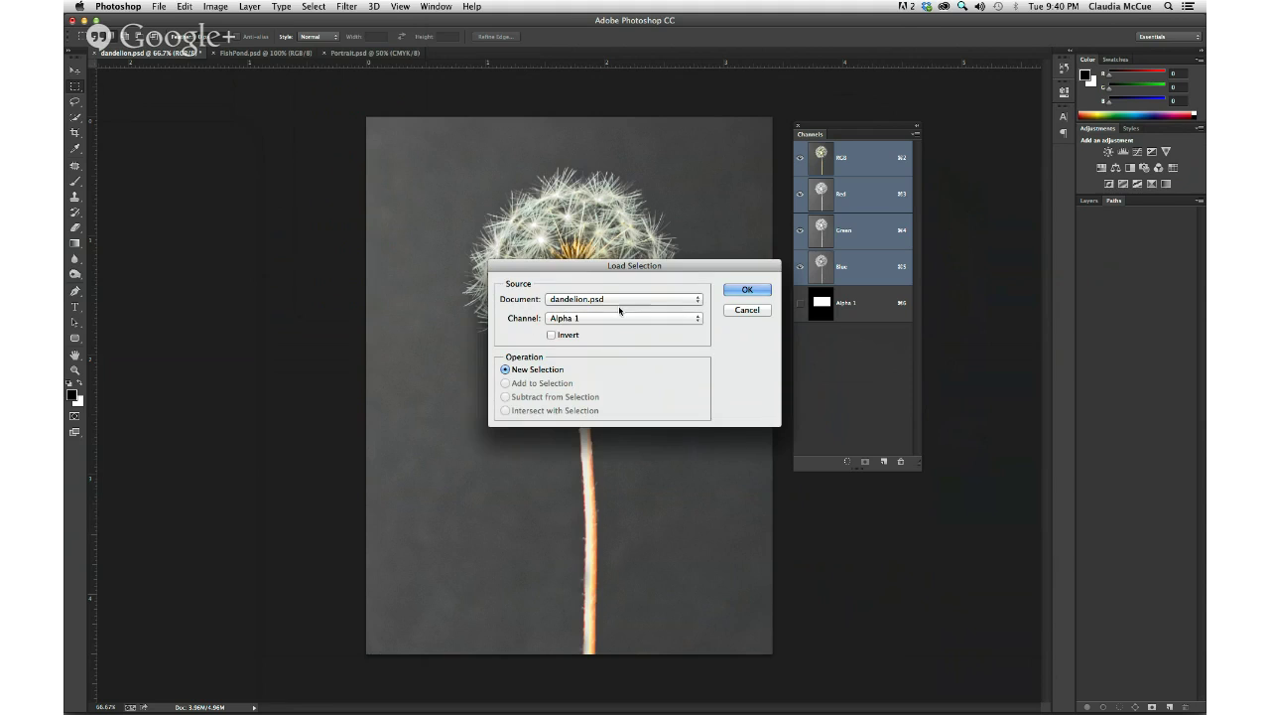
{"action": "left_click", "coordinate": [744, 290]}
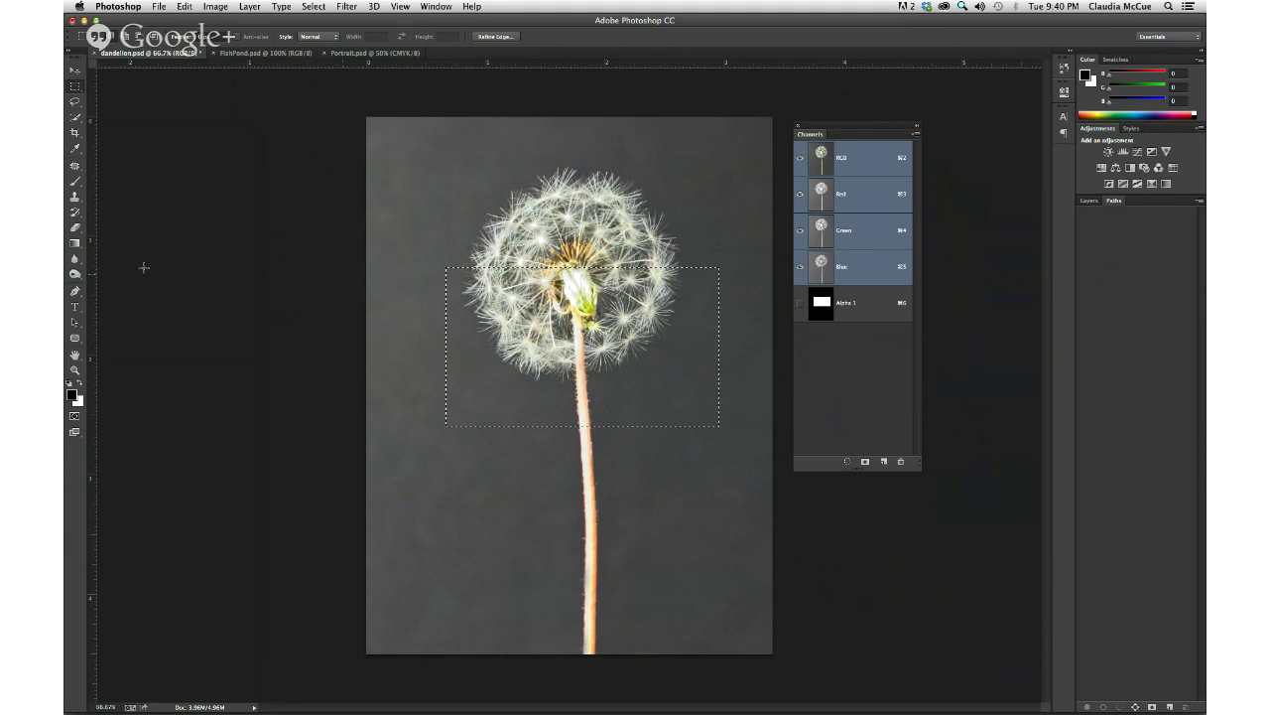
Step: Paint loose pink strokes with an enlarged Brush across the rectangular selection on the dandelion
{"action": "key", "text": "b"}
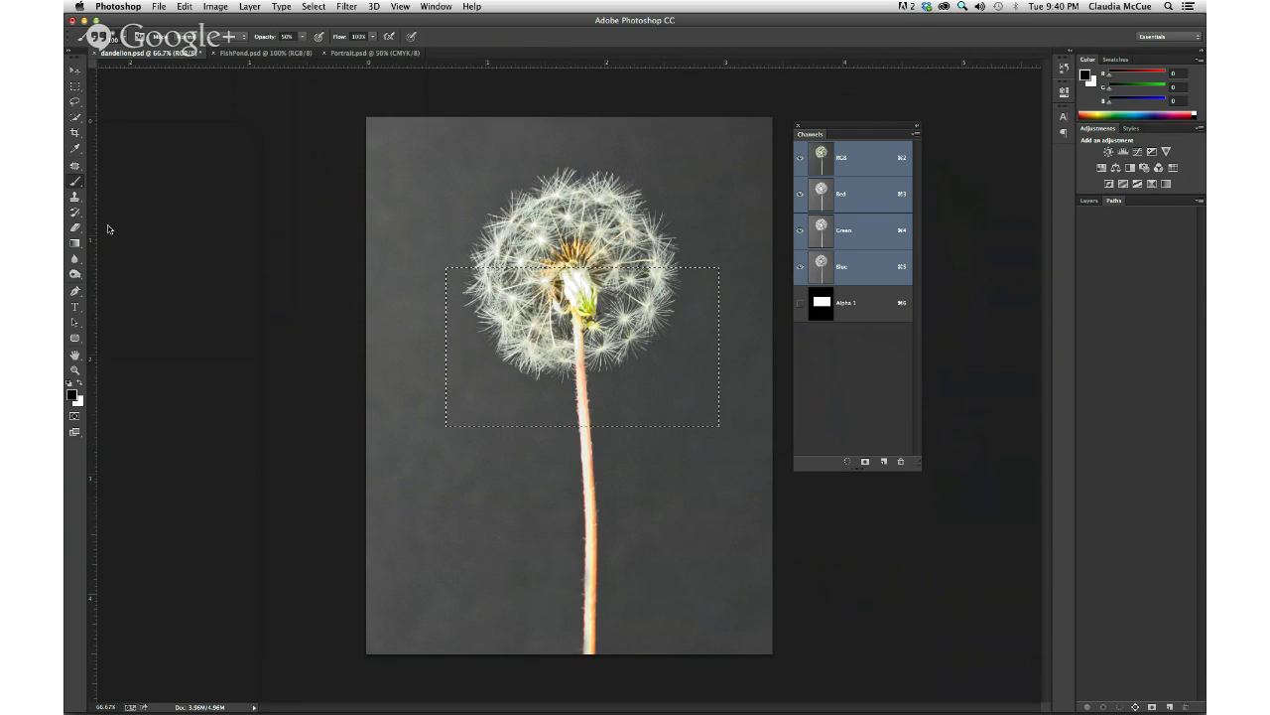
{"action": "left_click", "coordinate": [1178, 113]}
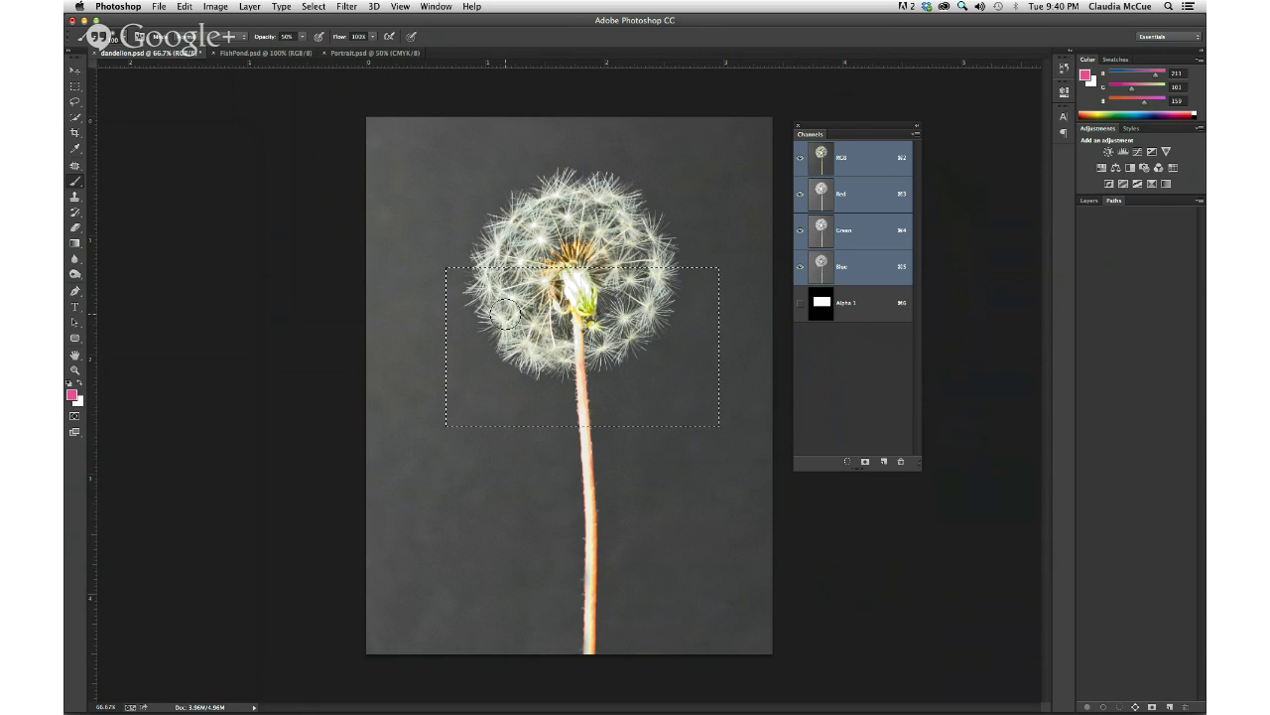
{"action": "key", "text": "bracketright"}
{"action": "key", "text": "bracketright"}
{"action": "key", "text": "bracketright"}
{"action": "mouse_move", "coordinate": [486, 315]}
{"action": "left_mouse_down"}
{"action": "mouse_move", "coordinate": [667, 275]}
{"action": "mouse_move", "coordinate": [672, 296]}
{"action": "mouse_move", "coordinate": [433, 359]}
{"action": "mouse_move", "coordinate": [769, 288]}
{"action": "mouse_move", "coordinate": [761, 334]}
{"action": "mouse_move", "coordinate": [575, 410]}
{"action": "mouse_move", "coordinate": [694, 366]}
{"action": "mouse_move", "coordinate": [720, 414]}
{"action": "mouse_move", "coordinate": [695, 311]}
{"action": "mouse_move", "coordinate": [681, 285]}
{"action": "left_mouse_up"}
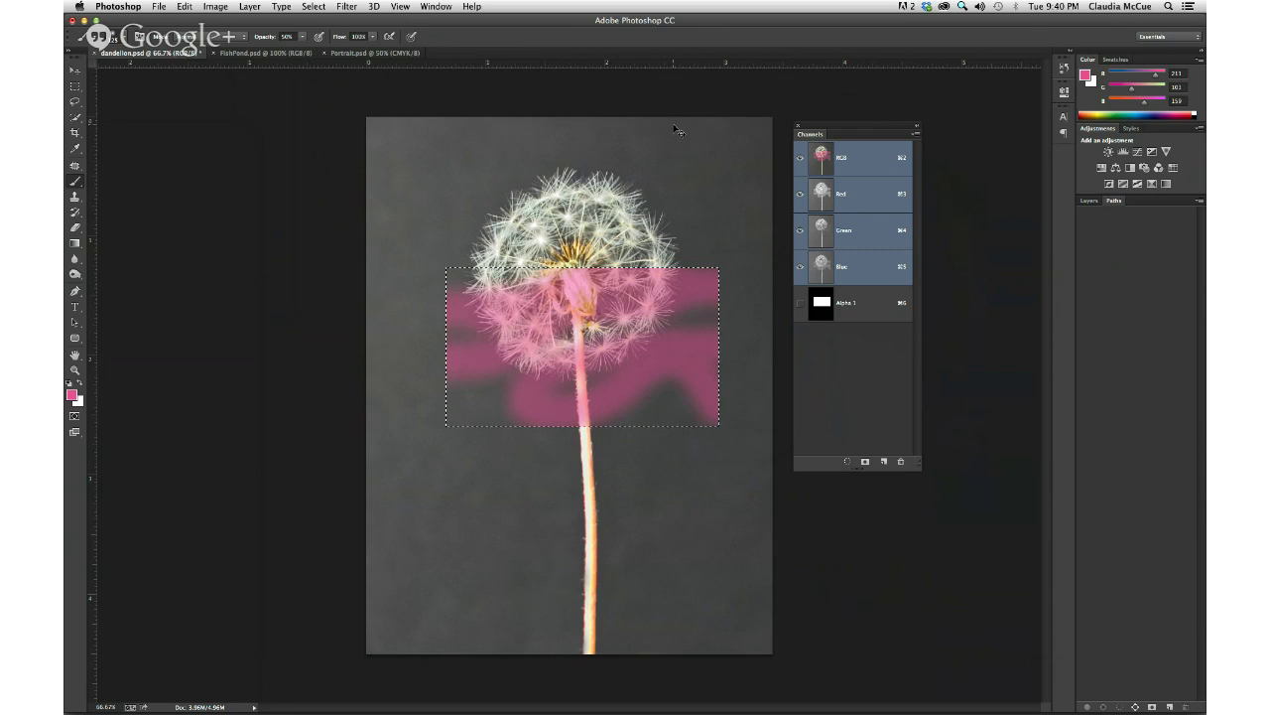
Step: Undo the pink brush painting and delete the Alpha 1 channel
{"action": "key", "text": "super+z"}
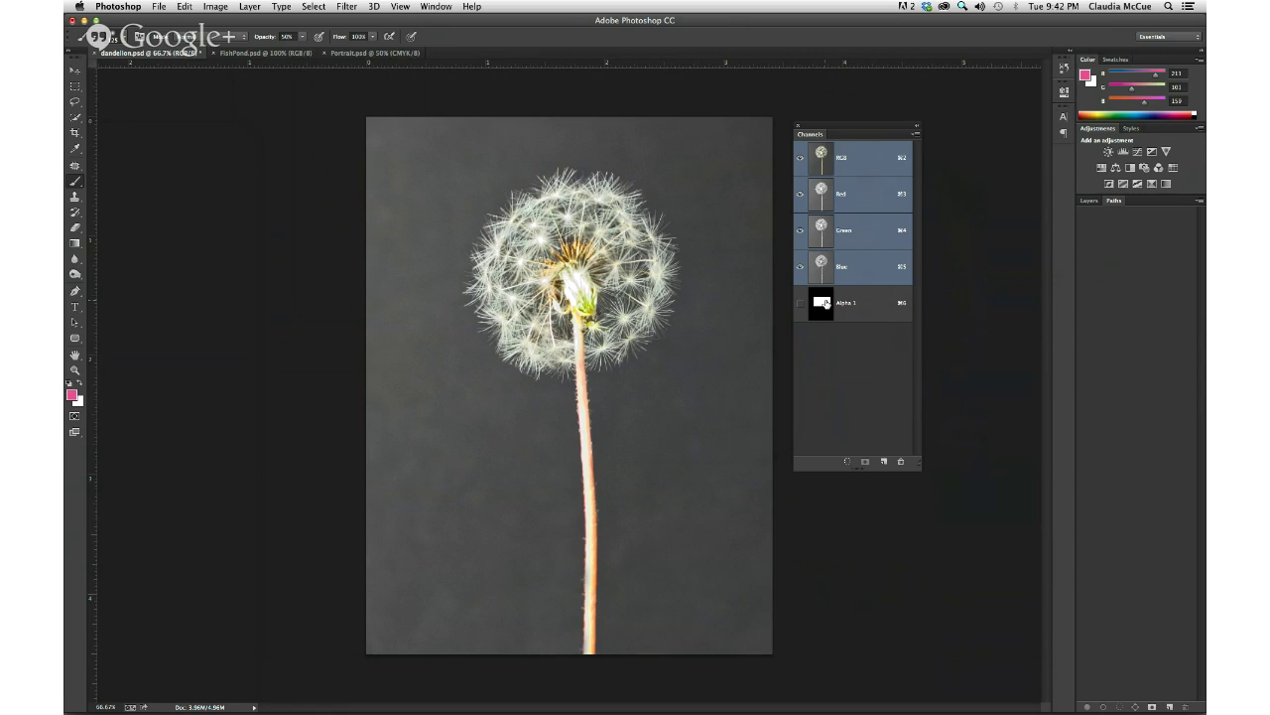
{"action": "left_click_drag", "start_coordinate": [824, 305], "coordinate": [902, 464]}
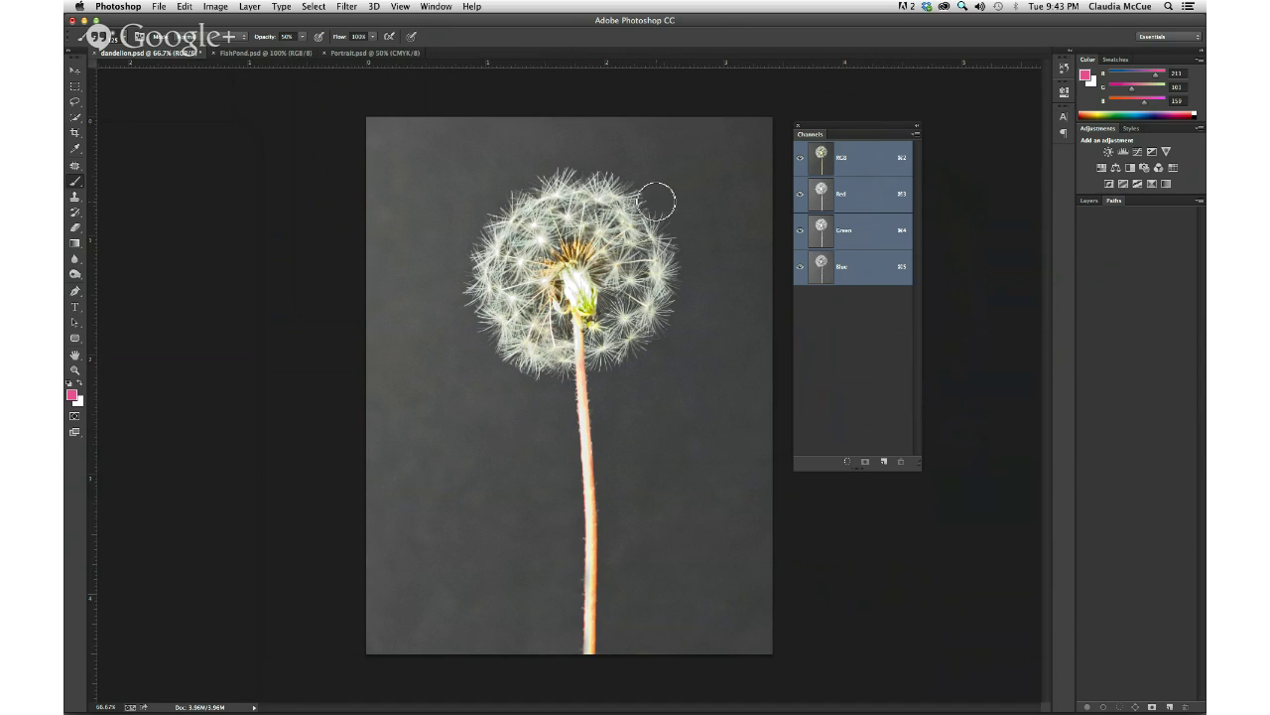
Step: Examine the dandelion's fine seed hairs and edges up close, then fit the whole image in the window
{"action": "key", "text": "super+space"}
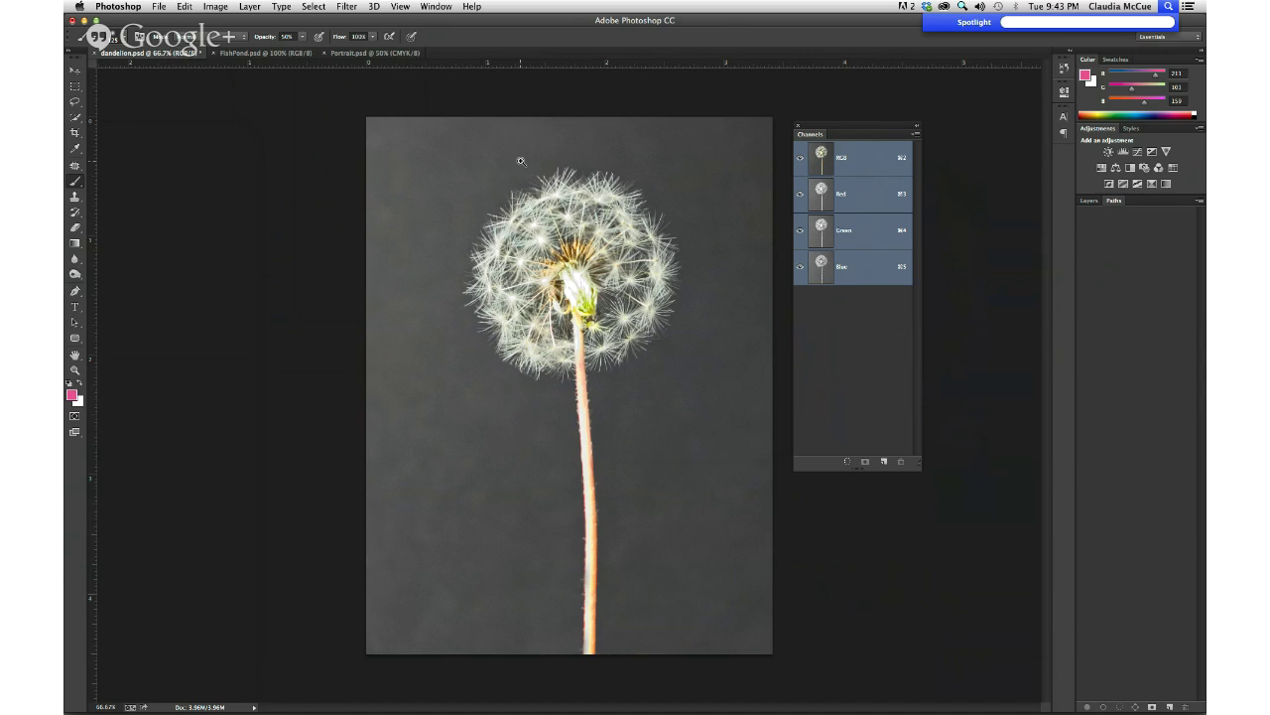
{"action": "left_click_drag", "start_coordinate": [521, 161], "coordinate": [602, 226]}
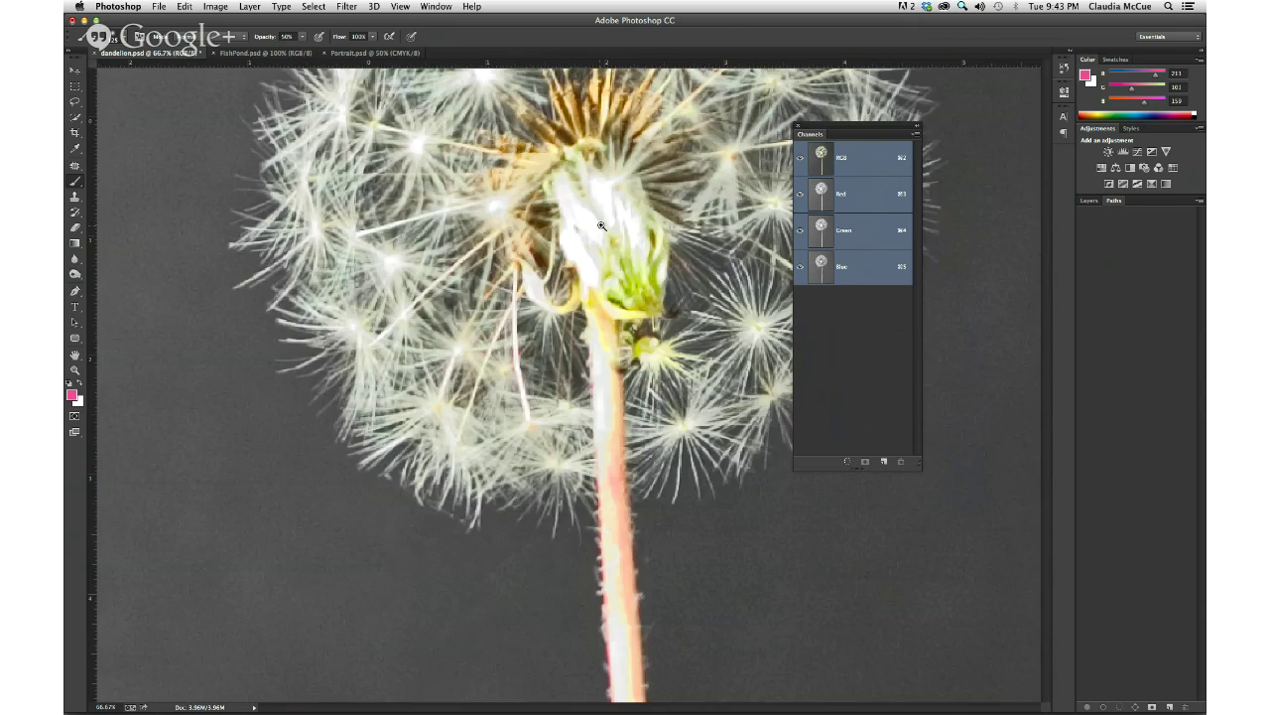
{"action": "key", "text": "super+minus"}
{"action": "key", "text": "super+minus"}
{"action": "key", "text": "super+minus"}
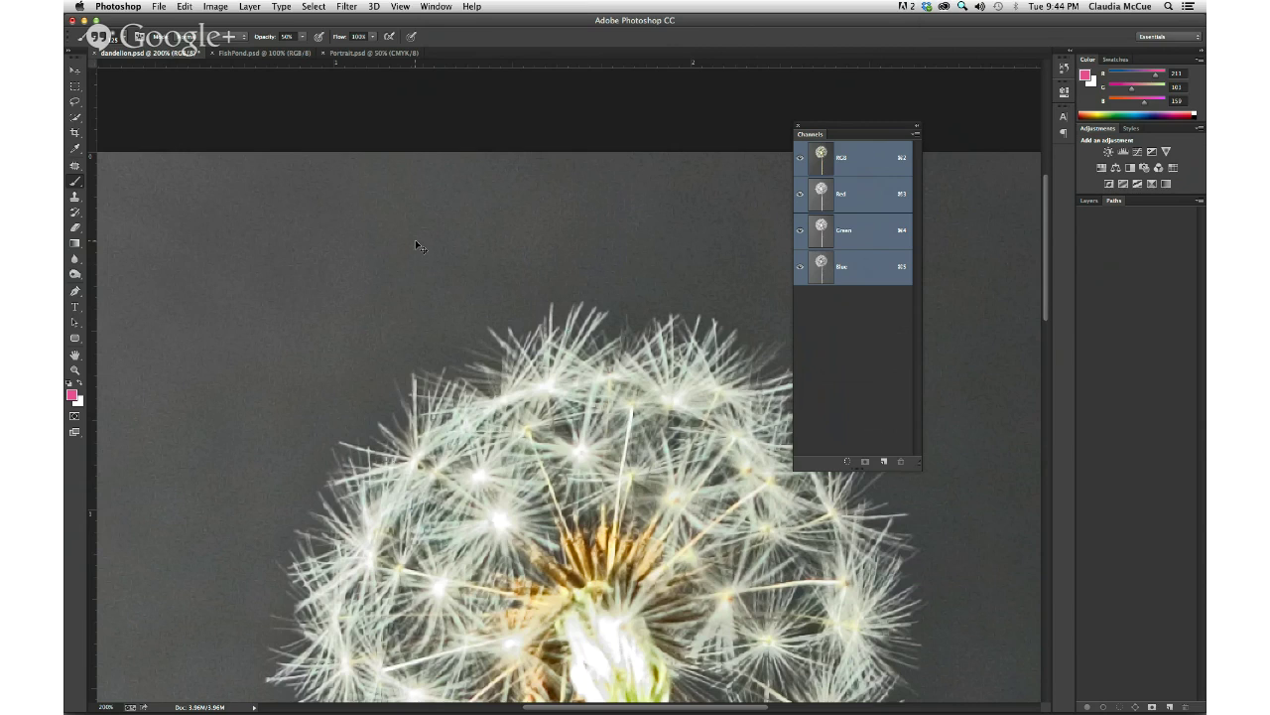
{"action": "key", "text": "super+0"}
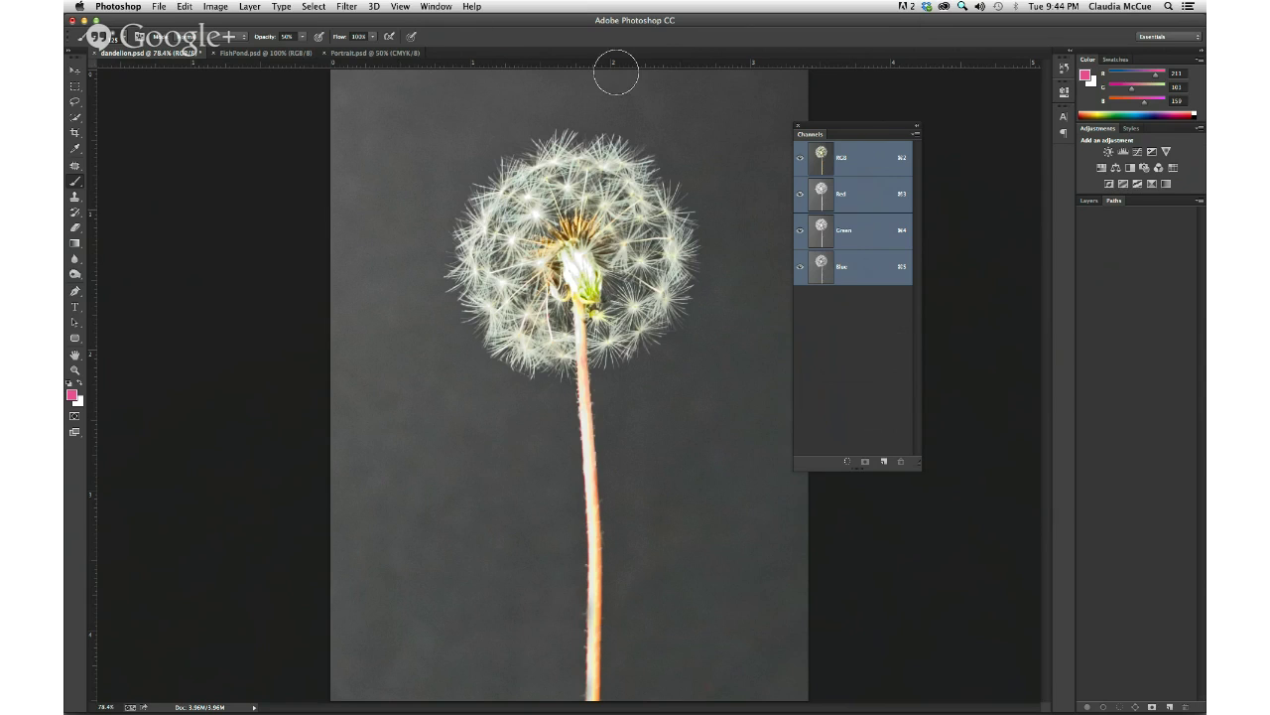
Step: Compare the Red, Green and Blue channels individually for contrast between the dandelion and its background
{"action": "left_click", "coordinate": [857, 197]}
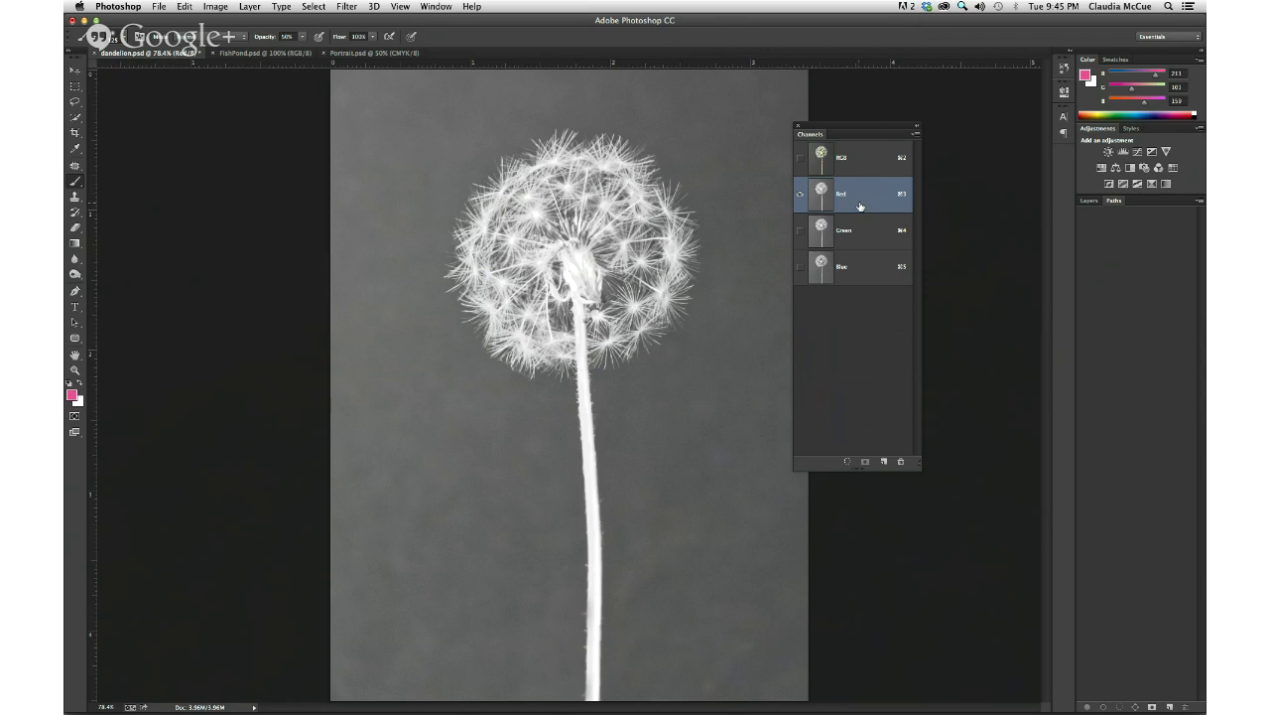
{"action": "left_click", "coordinate": [856, 232]}
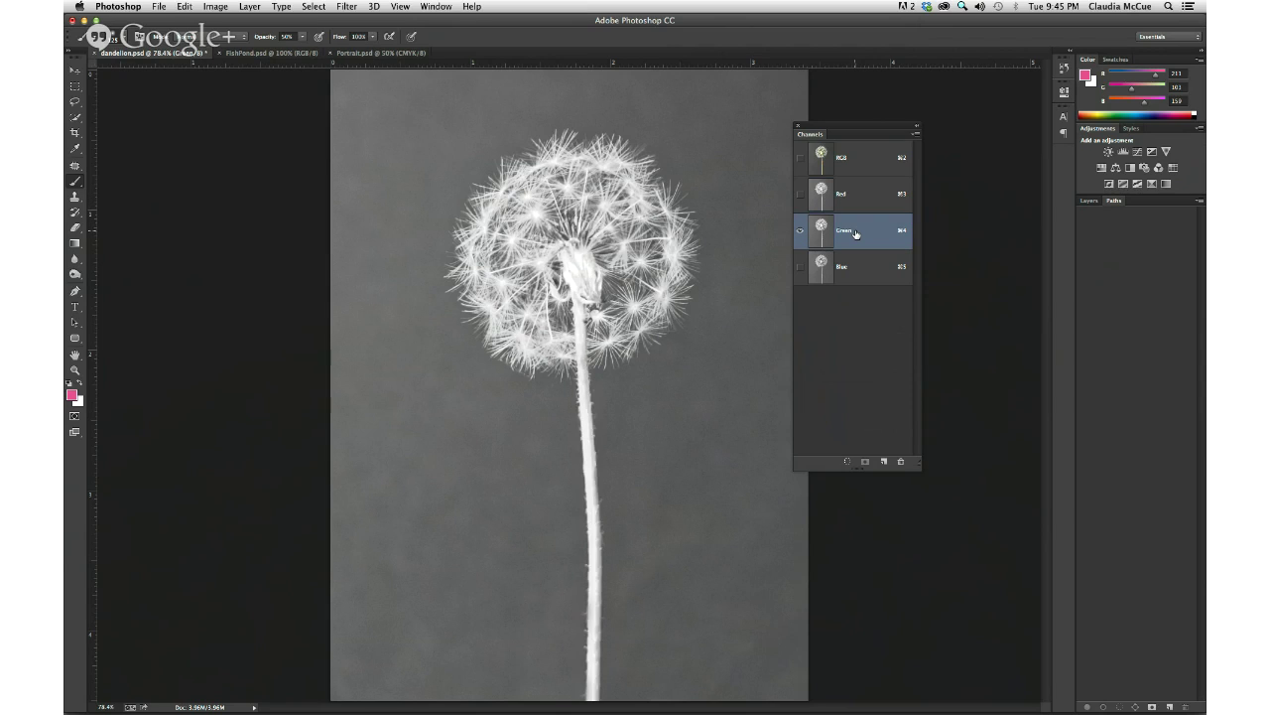
{"action": "left_click", "coordinate": [856, 264]}
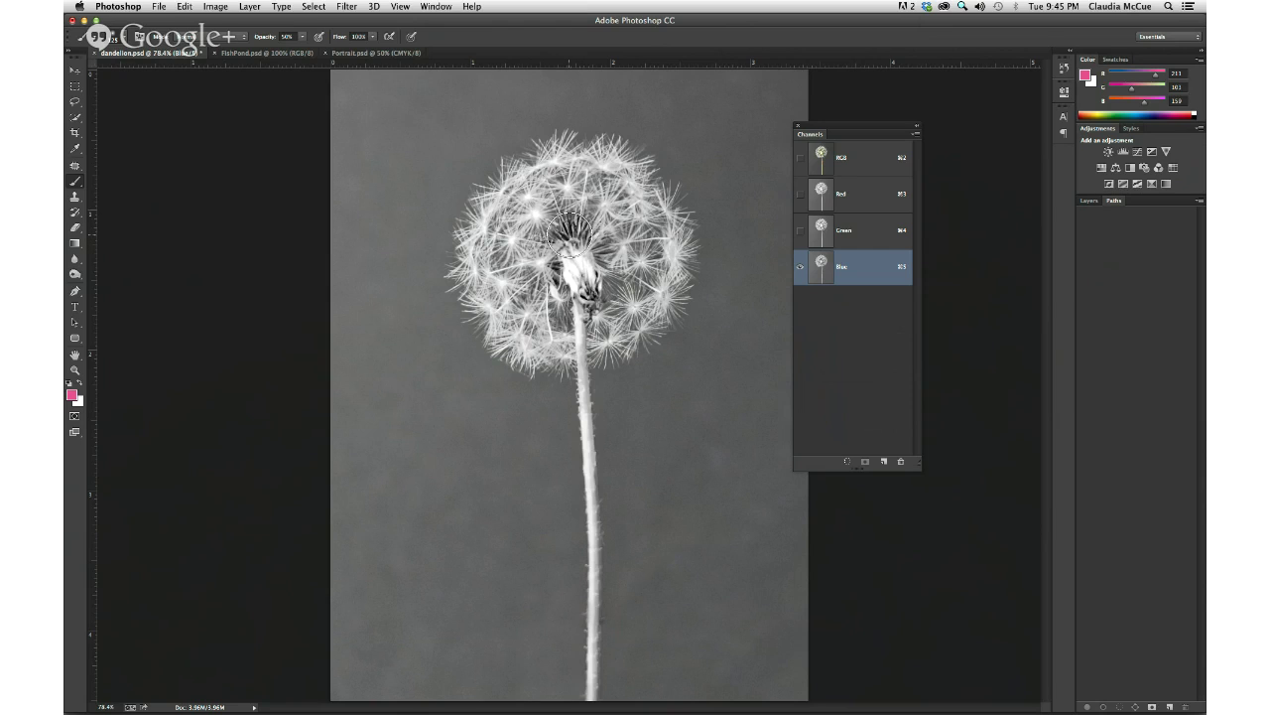
{"action": "left_click", "coordinate": [861, 233]}
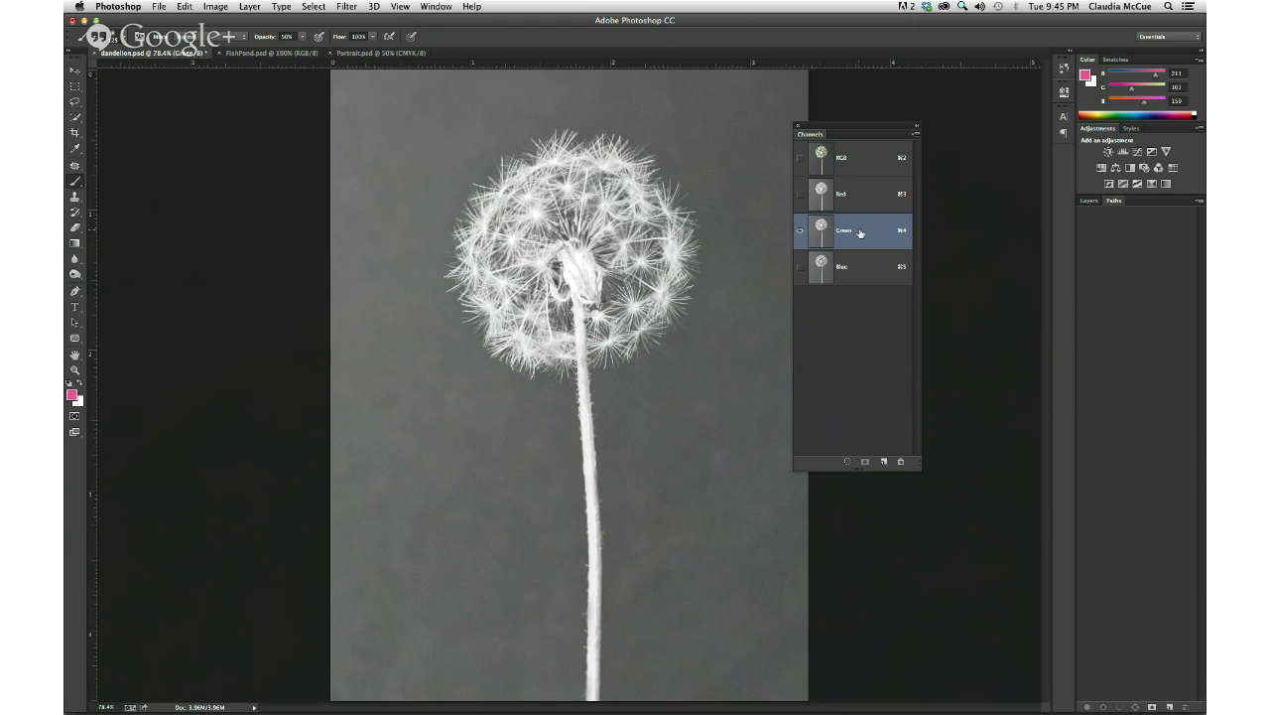
{"action": "left_click", "coordinate": [857, 199]}
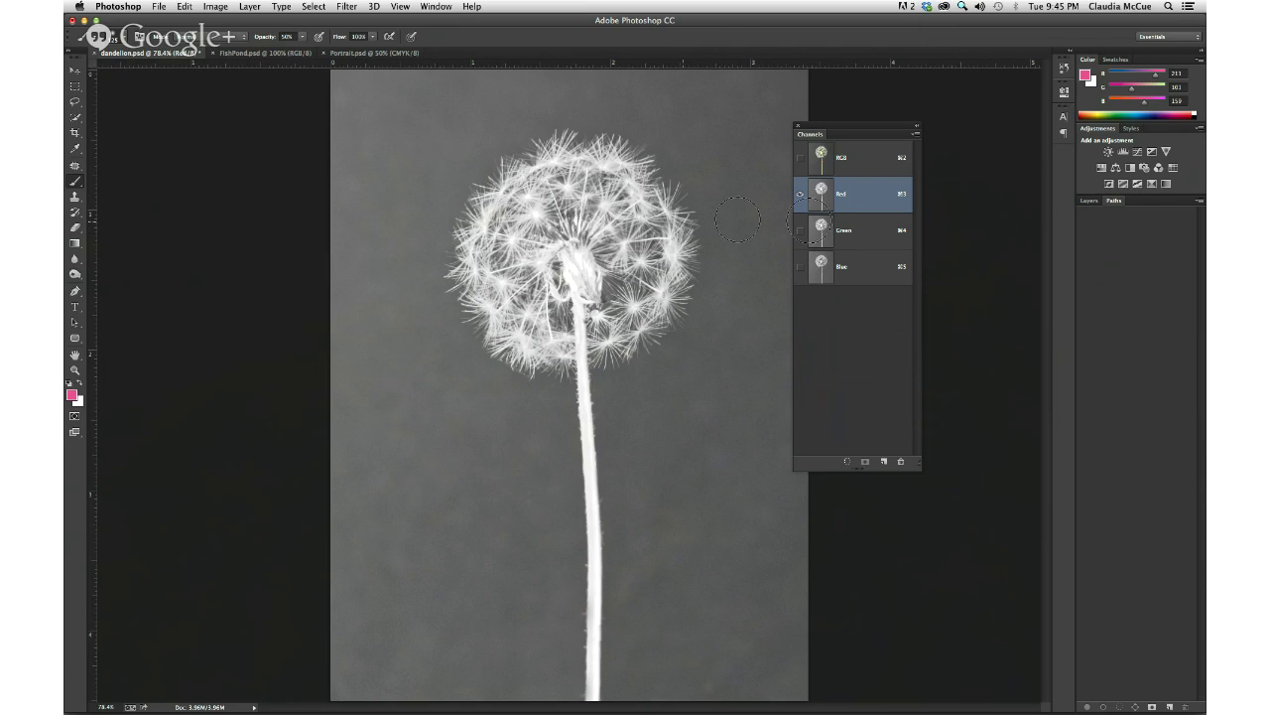
Step: Compare the Red and Green channels at close range on the dandelion head, ending with Red selected and the full image fitted
{"action": "key", "text": "m"}
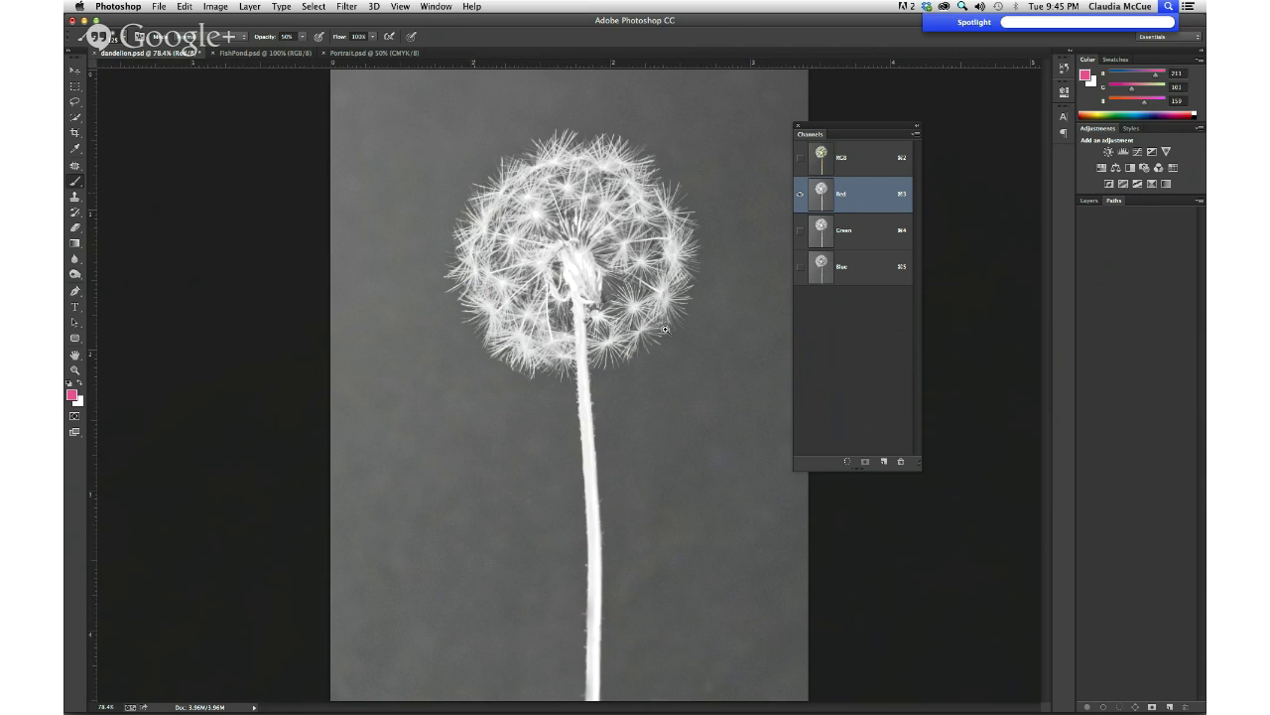
{"action": "left_click_drag", "start_coordinate": [474, 192], "coordinate": [728, 395]}
{"action": "key", "text": "super+d"}
{"action": "left_click_drag", "start_coordinate": [625, 256], "coordinate": [694, 255]}
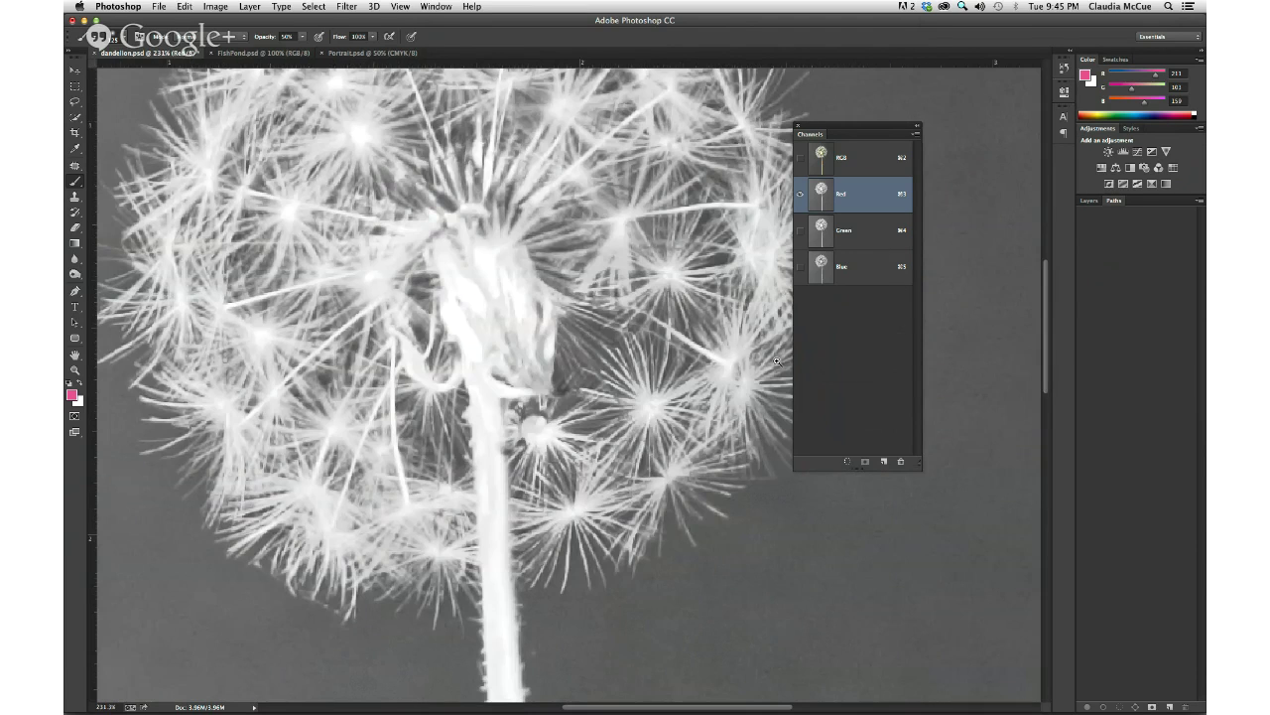
{"action": "left_click", "coordinate": [856, 237]}
{"action": "left_click", "coordinate": [858, 204]}
{"action": "key", "text": "super+0"}
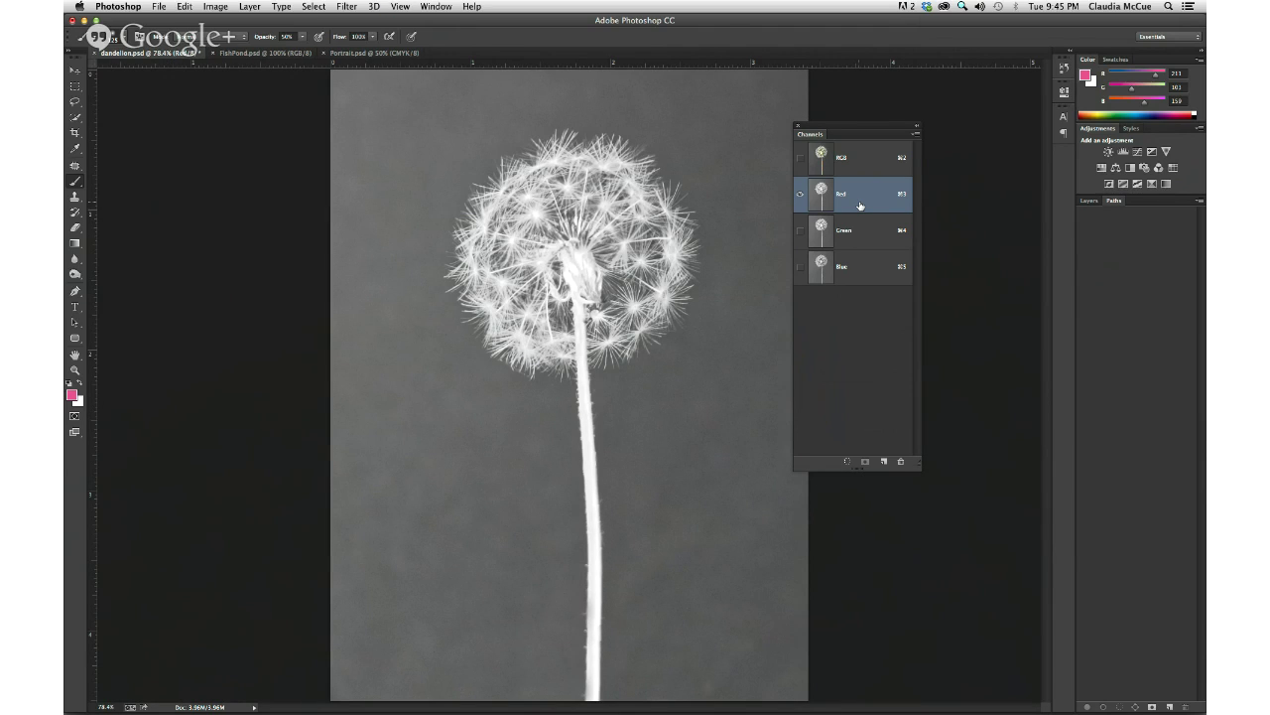
Step: Duplicate the Red channel within dandelion.psd, keeping the suggested name and leaving it uninverted
{"action": "left_click", "coordinate": [916, 134]}
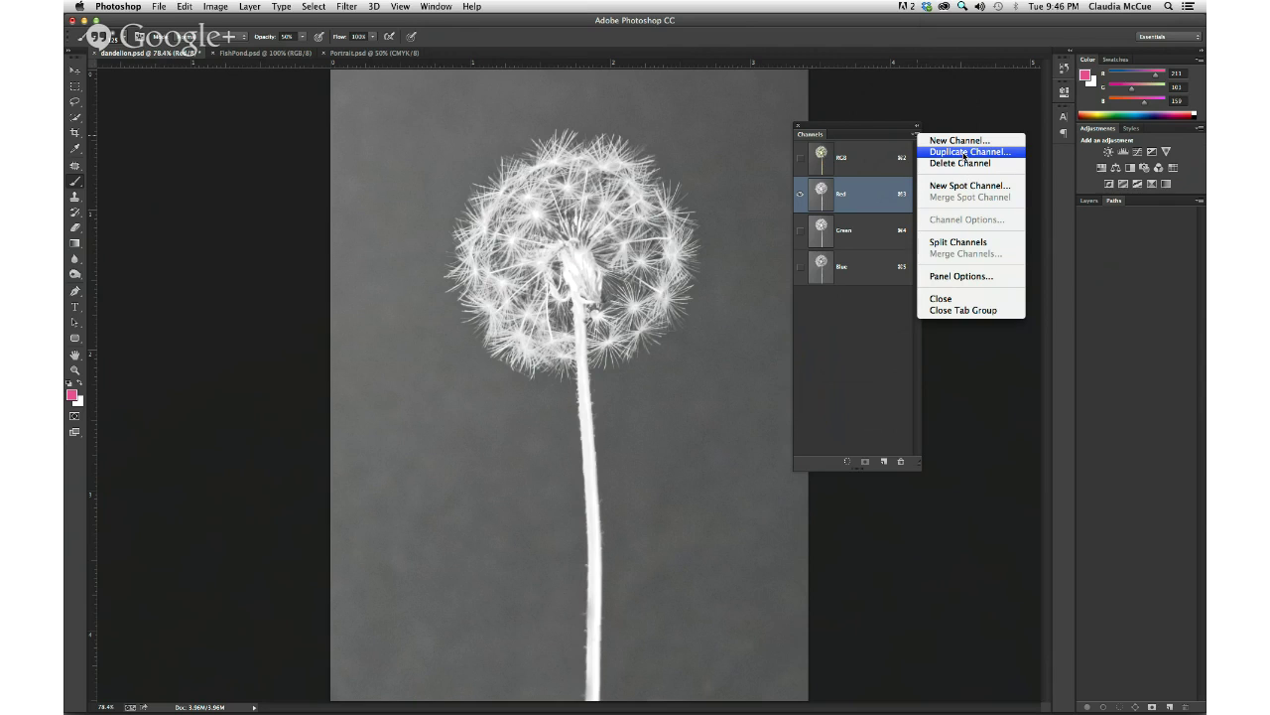
{"action": "left_click", "coordinate": [963, 155]}
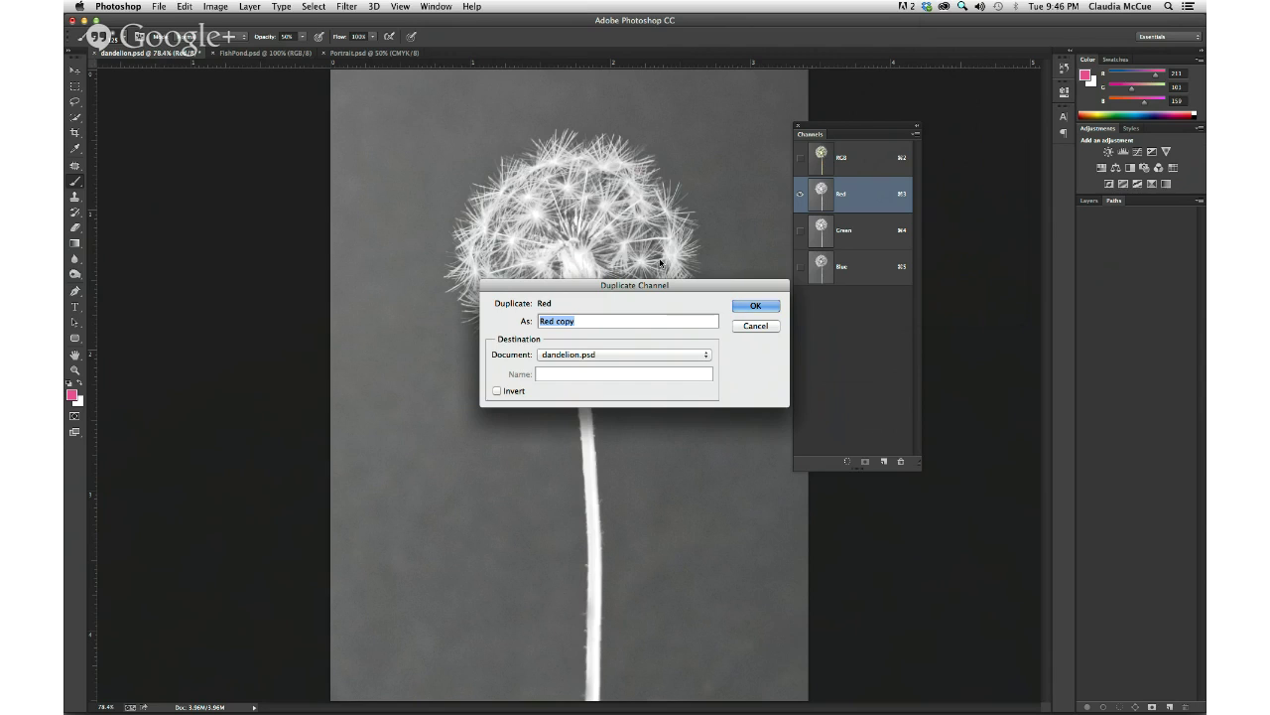
{"action": "left_click", "coordinate": [751, 307]}
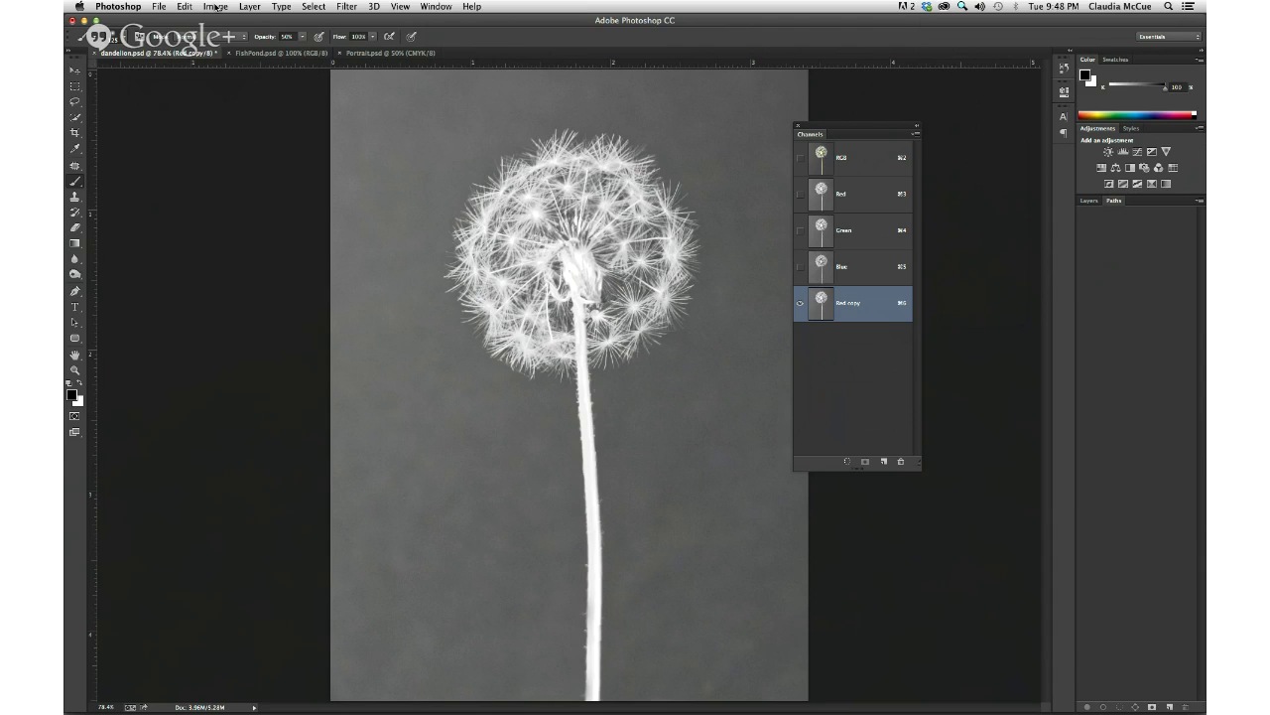
Step: Darken the Red copy channel's background with Levels, setting the black input to 95 and the white input to 234
{"action": "left_click", "coordinate": [216, 7]}
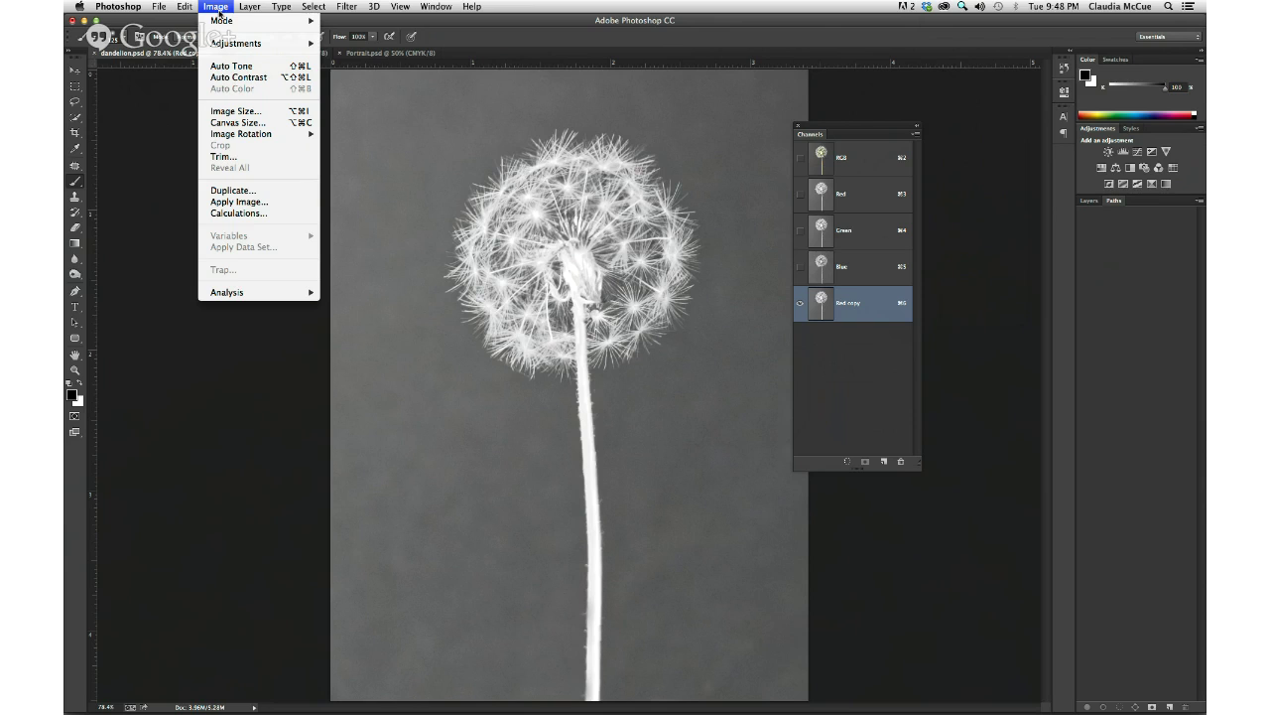
{"action": "mouse_move", "coordinate": [226, 45]}
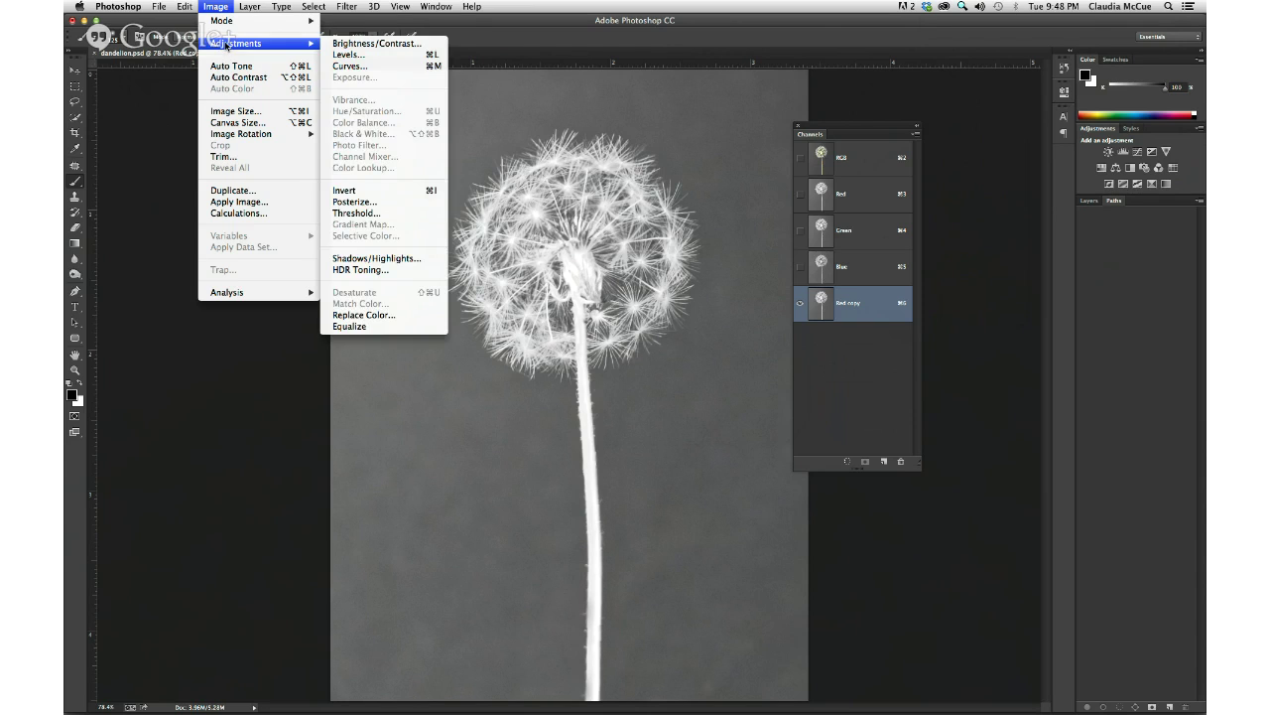
{"action": "left_click", "coordinate": [369, 54]}
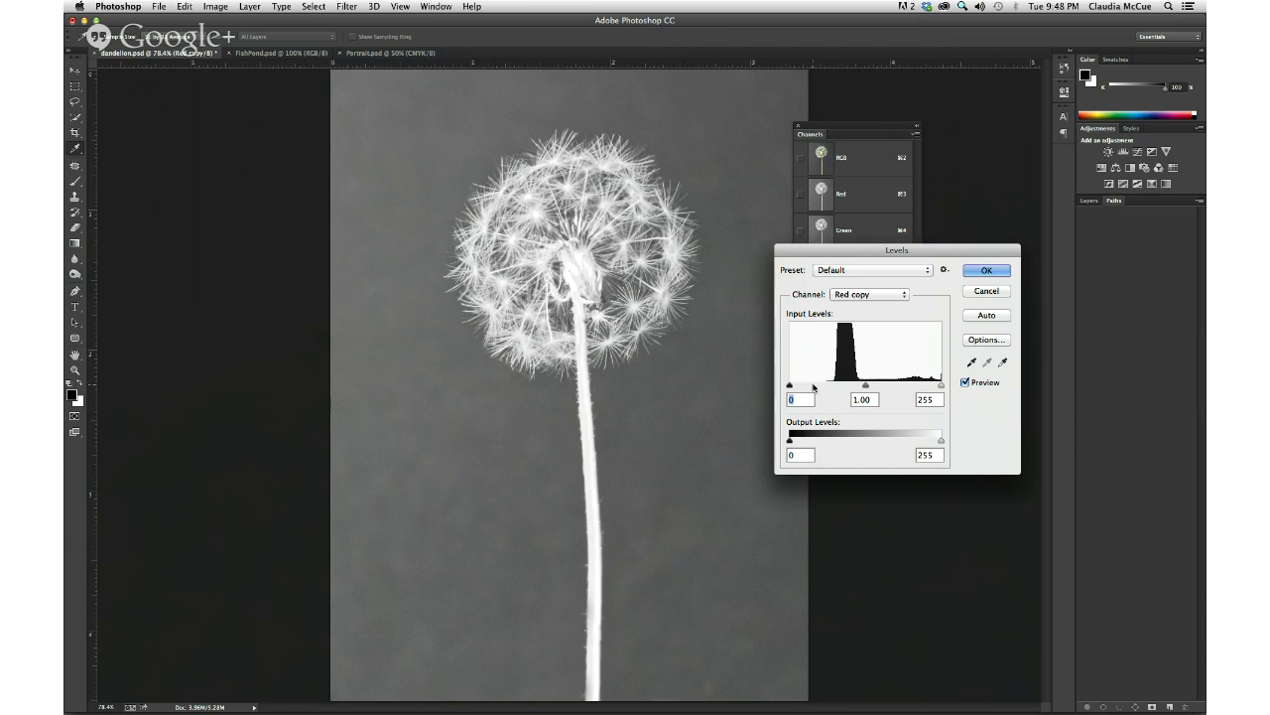
{"action": "left_click_drag", "start_coordinate": [791, 387], "coordinate": [815, 388]}
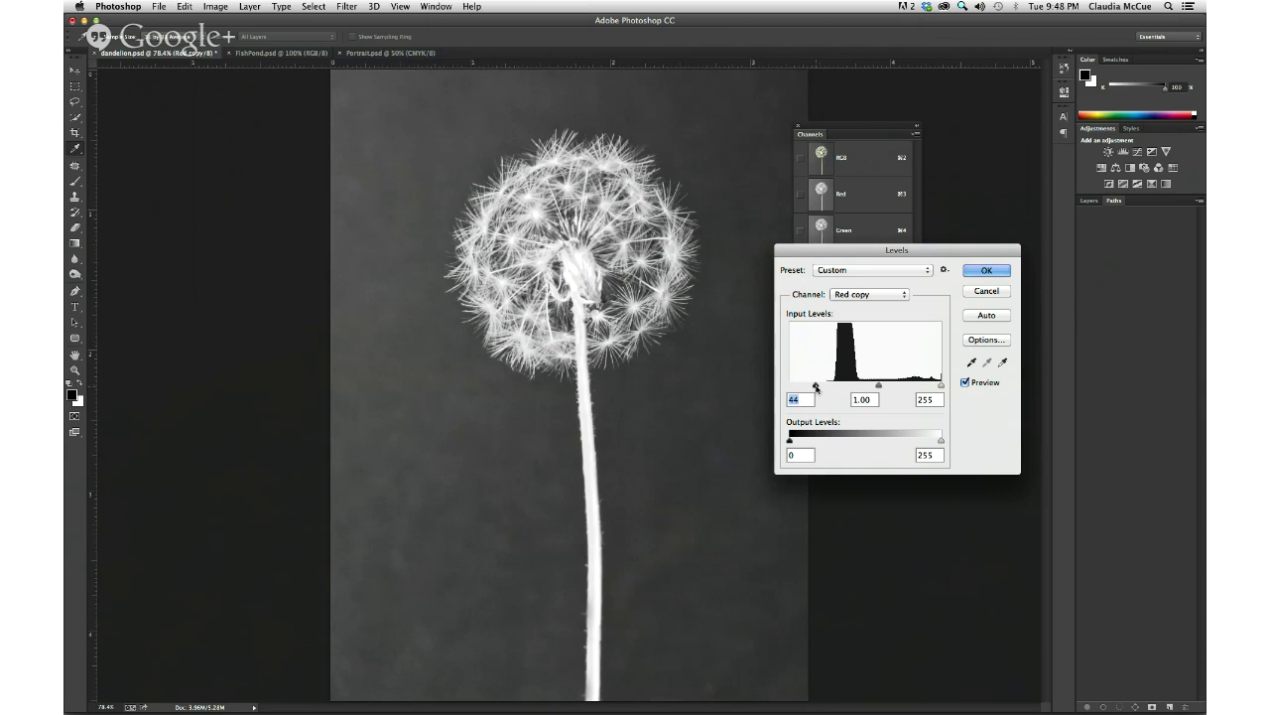
{"action": "left_click_drag", "start_coordinate": [816, 387], "coordinate": [873, 387]}
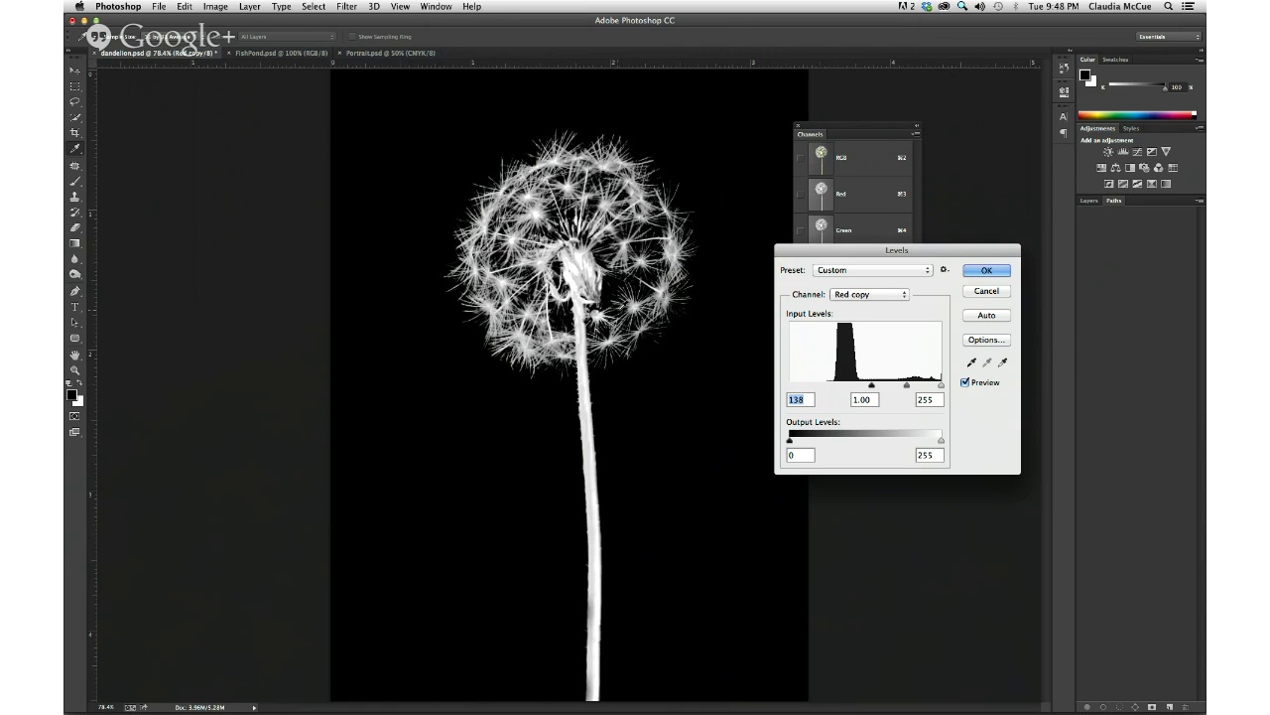
{"action": "left_click_drag", "start_coordinate": [871, 387], "coordinate": [820, 387]}
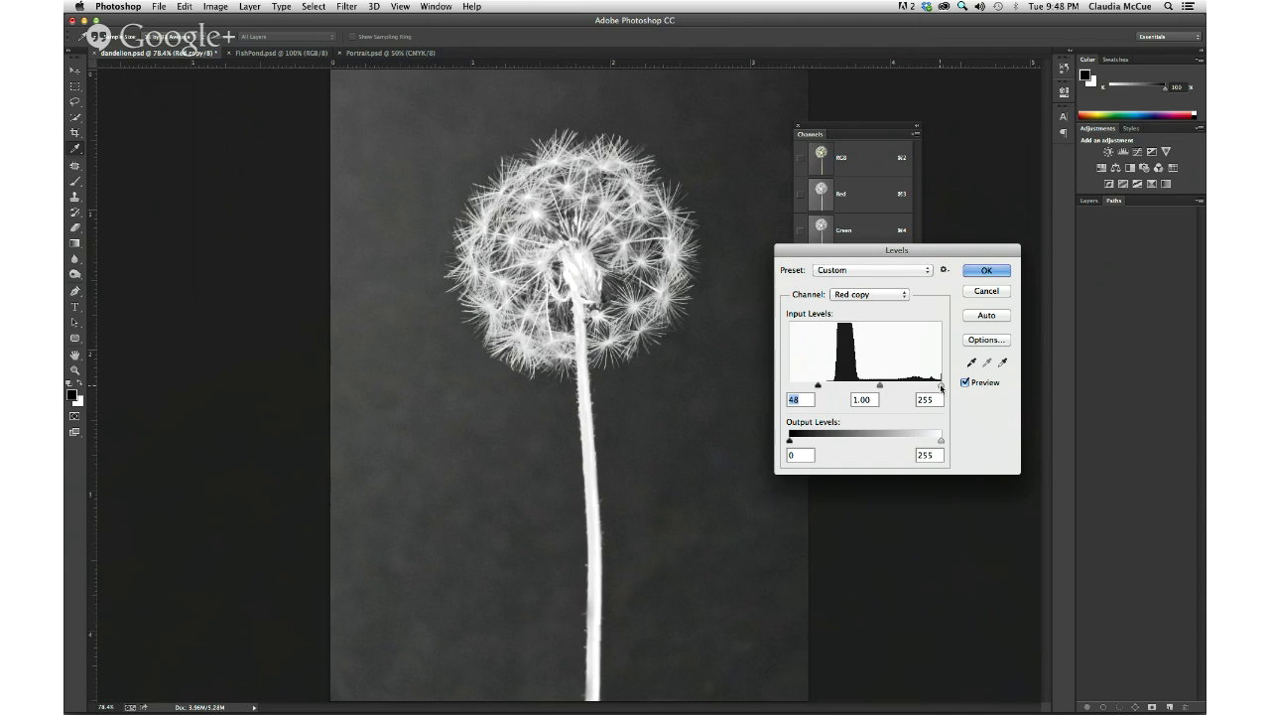
{"action": "mouse_move", "coordinate": [942, 388]}
{"action": "left_mouse_down"}
{"action": "mouse_move", "coordinate": [890, 388]}
{"action": "mouse_move", "coordinate": [929, 387]}
{"action": "left_mouse_up"}
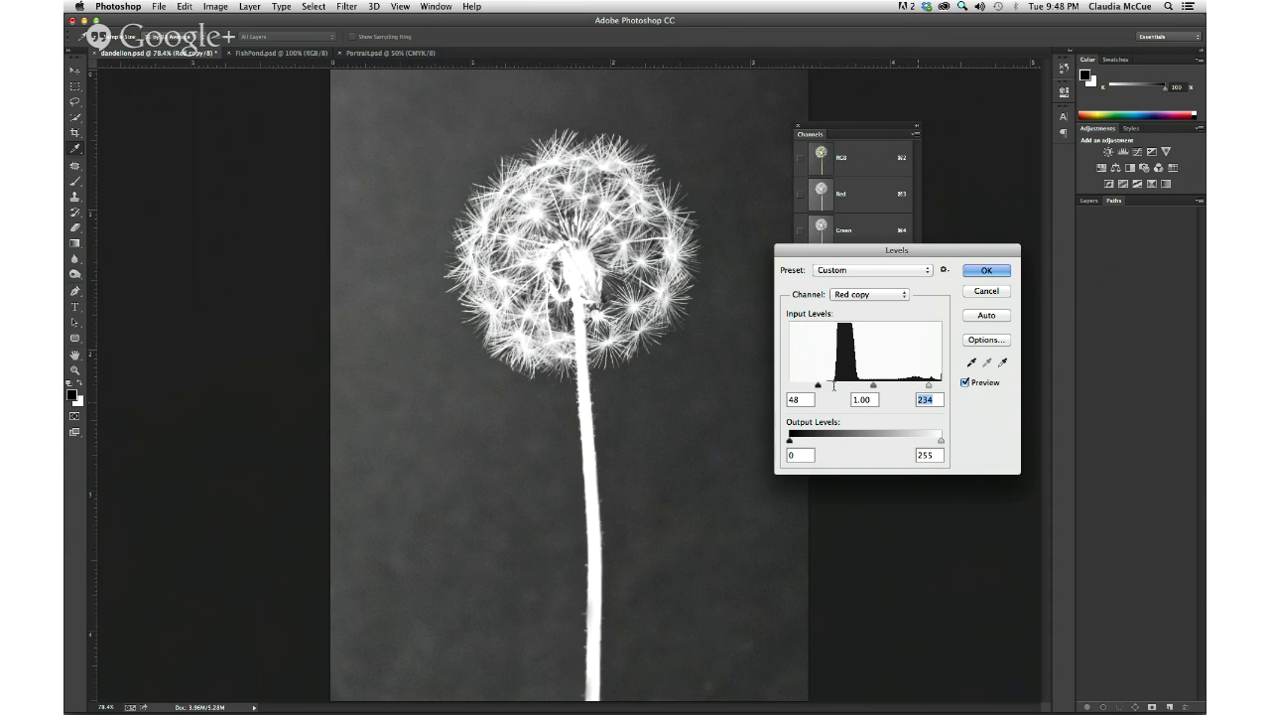
{"action": "left_click_drag", "start_coordinate": [819, 388], "coordinate": [838, 387]}
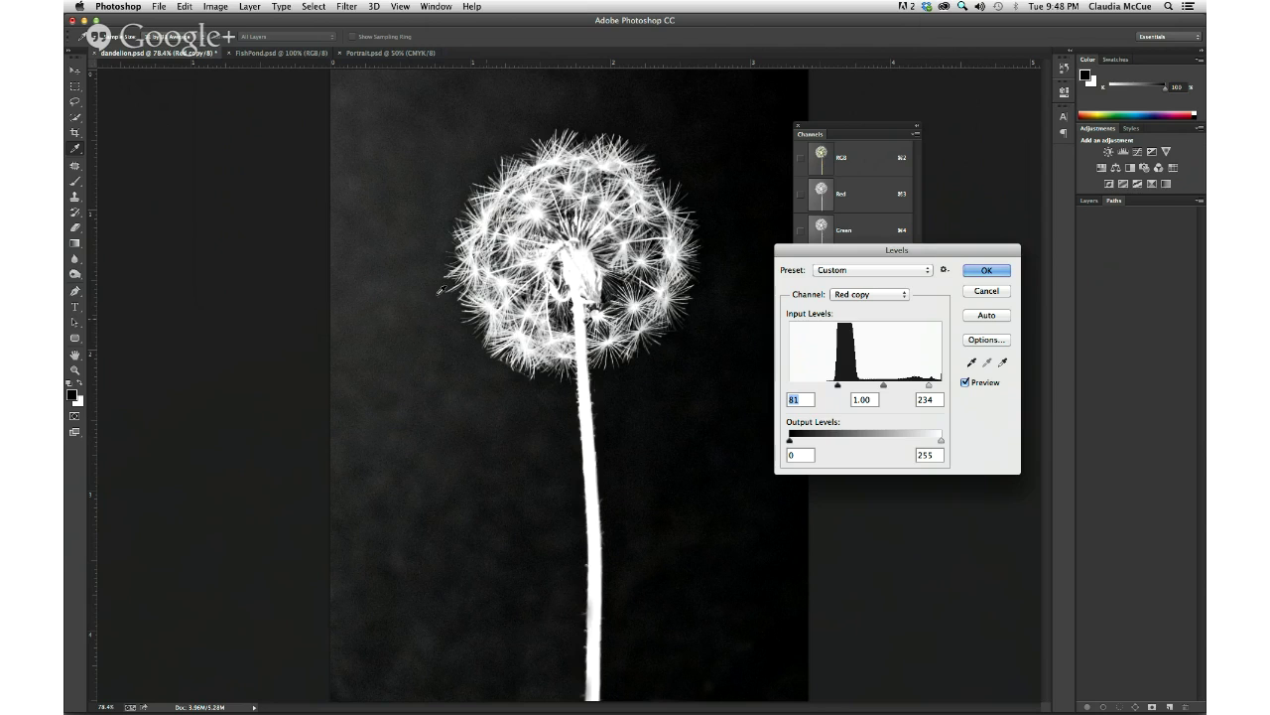
{"action": "left_click_drag", "start_coordinate": [840, 388], "coordinate": [845, 387]}
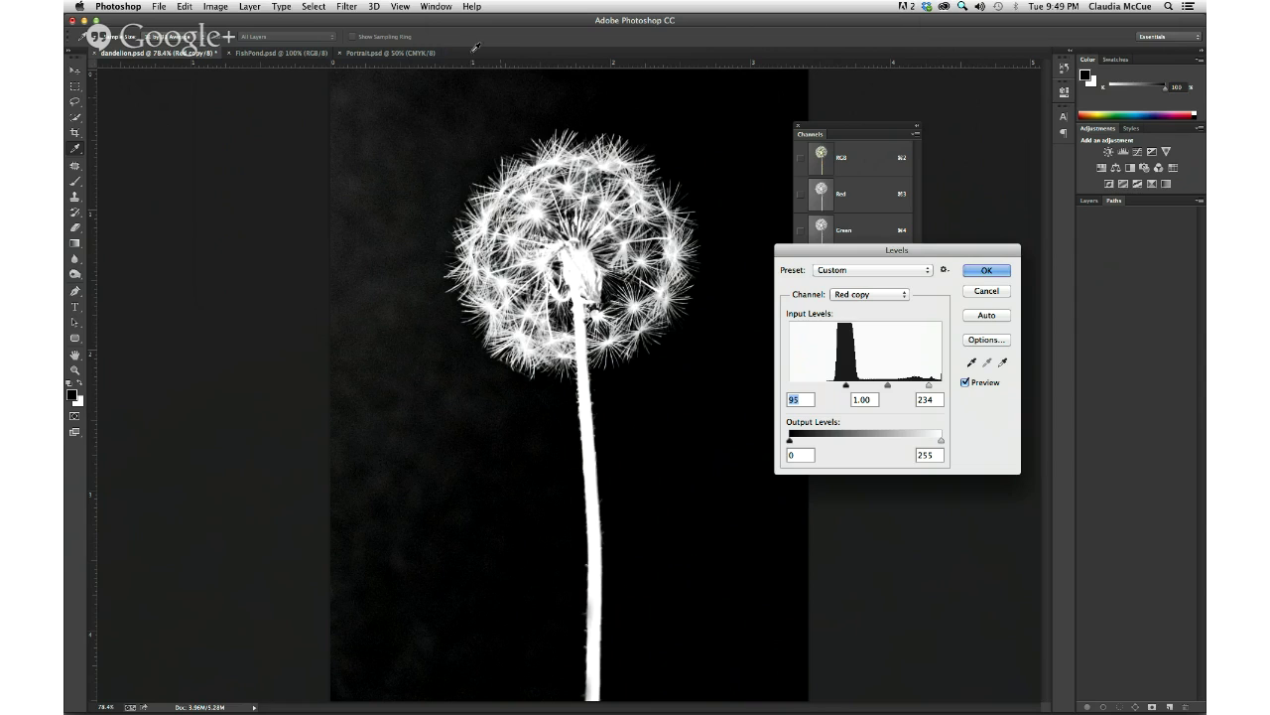
Step: Display the Info panel beside the dandelion for reading the background's values, and apply the Levels adjustment
{"action": "left_click", "coordinate": [429, 7]}
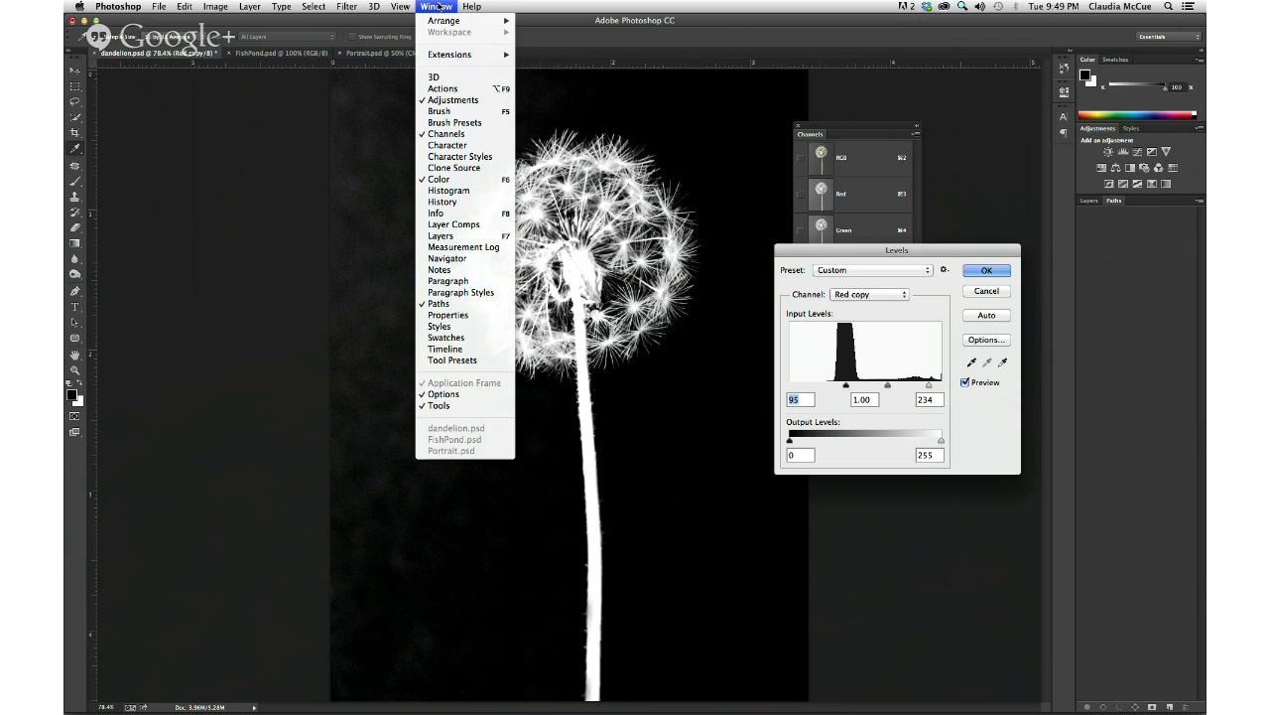
{"action": "left_click", "coordinate": [454, 214]}
{"action": "left_click_drag", "start_coordinate": [969, 86], "coordinate": [223, 159]}
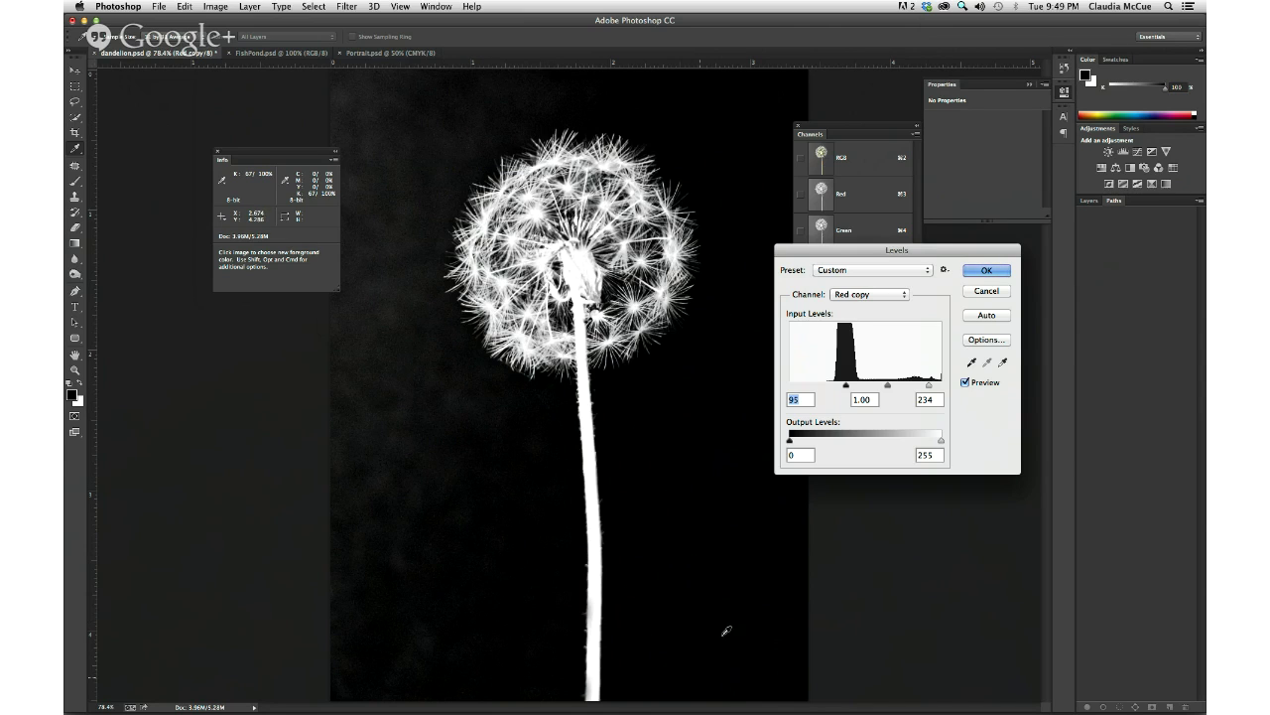
{"action": "left_click", "coordinate": [987, 270]}
Step: Lasso the background on the dandelion's left side, running through the stem and seed head, and check the selection in Quick Mask
{"action": "key", "text": "b"}
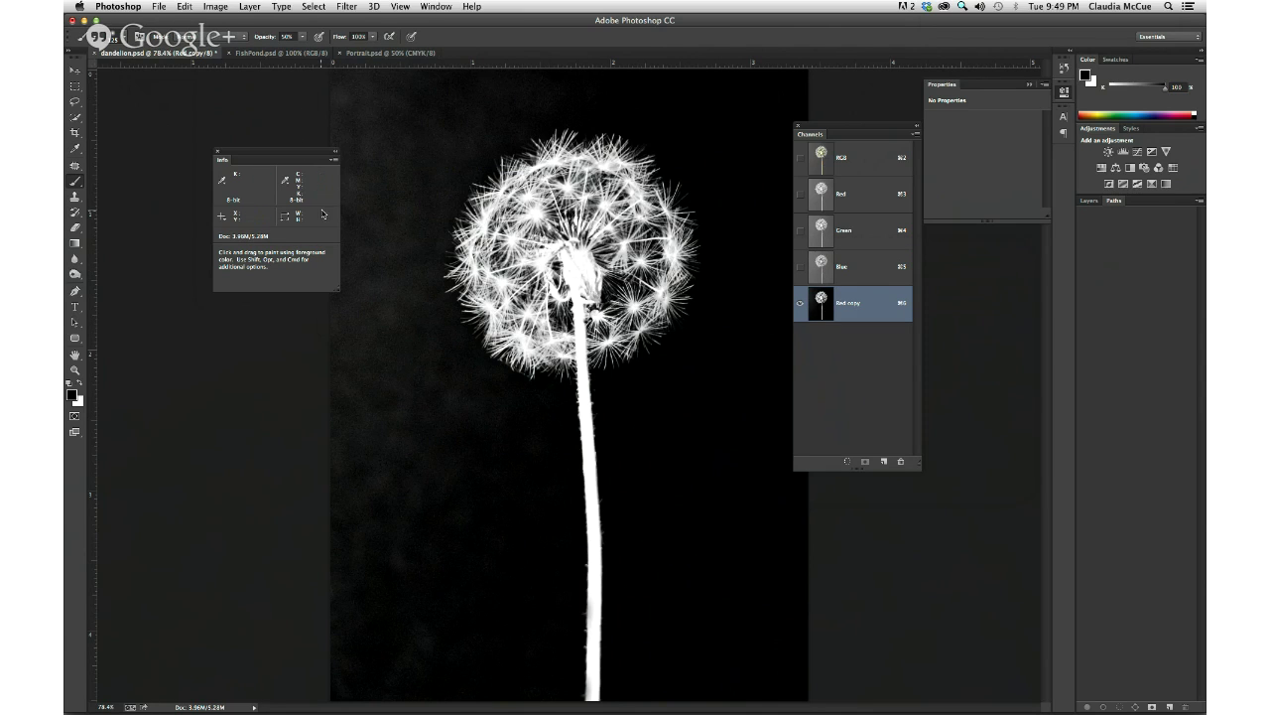
{"action": "key", "text": "super+minus"}
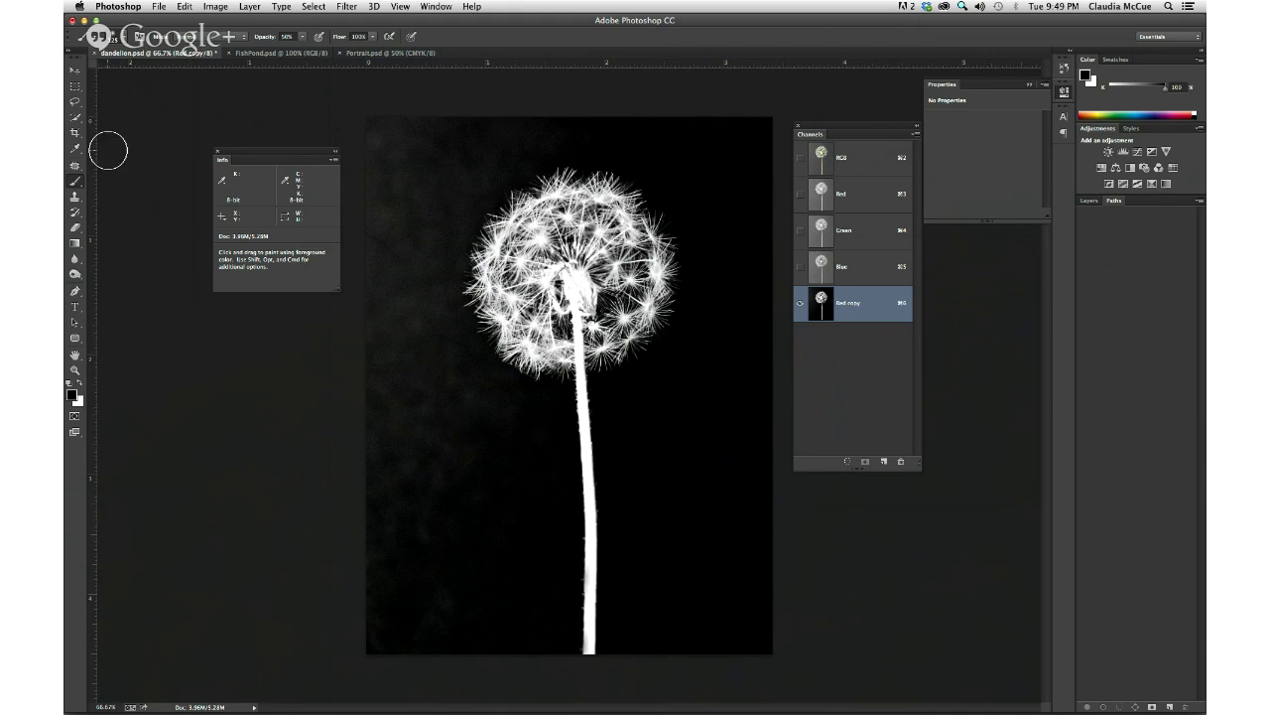
{"action": "left_click", "coordinate": [74, 102]}
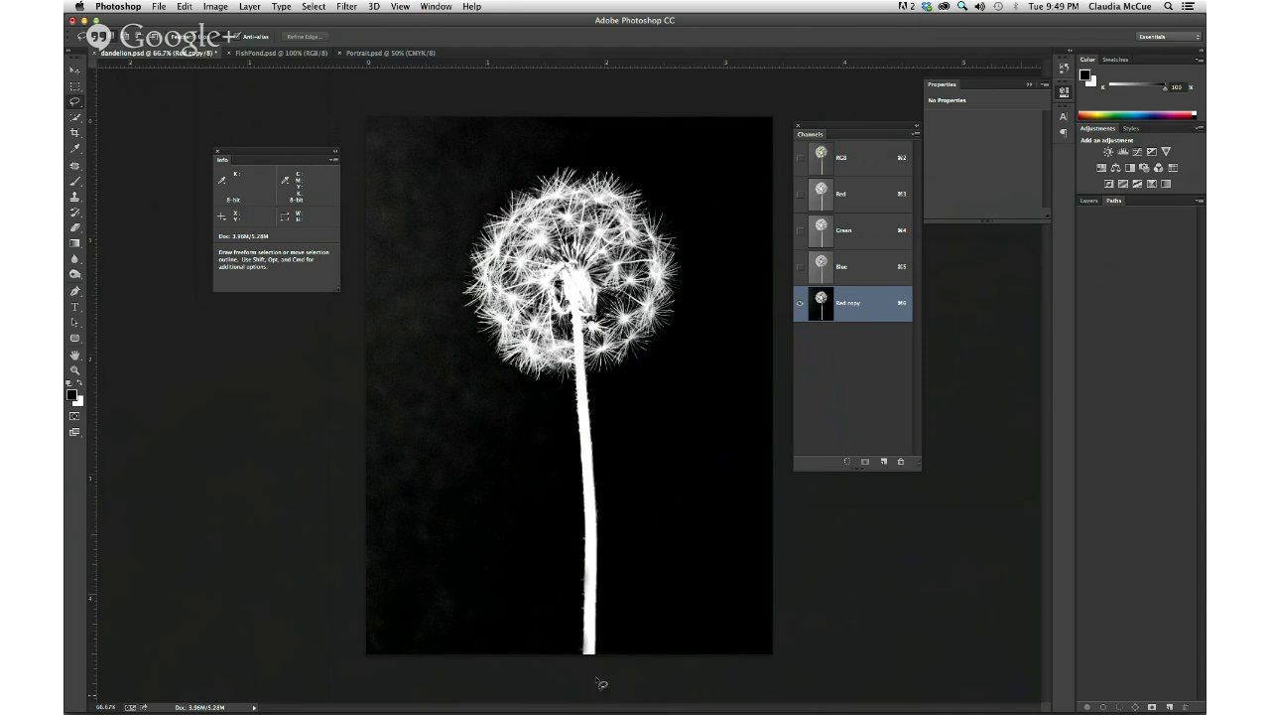
{"action": "mouse_move", "coordinate": [591, 647]}
{"action": "left_mouse_down"}
{"action": "mouse_move", "coordinate": [581, 371]}
{"action": "mouse_move", "coordinate": [530, 355]}
{"action": "mouse_move", "coordinate": [497, 303]}
{"action": "mouse_move", "coordinate": [498, 256]}
{"action": "mouse_move", "coordinate": [566, 193]}
{"action": "mouse_move", "coordinate": [553, 100]}
{"action": "mouse_move", "coordinate": [346, 100]}
{"action": "mouse_move", "coordinate": [350, 693]}
{"action": "mouse_move", "coordinate": [373, 675]}
{"action": "mouse_move", "coordinate": [577, 682]}
{"action": "left_mouse_up"}
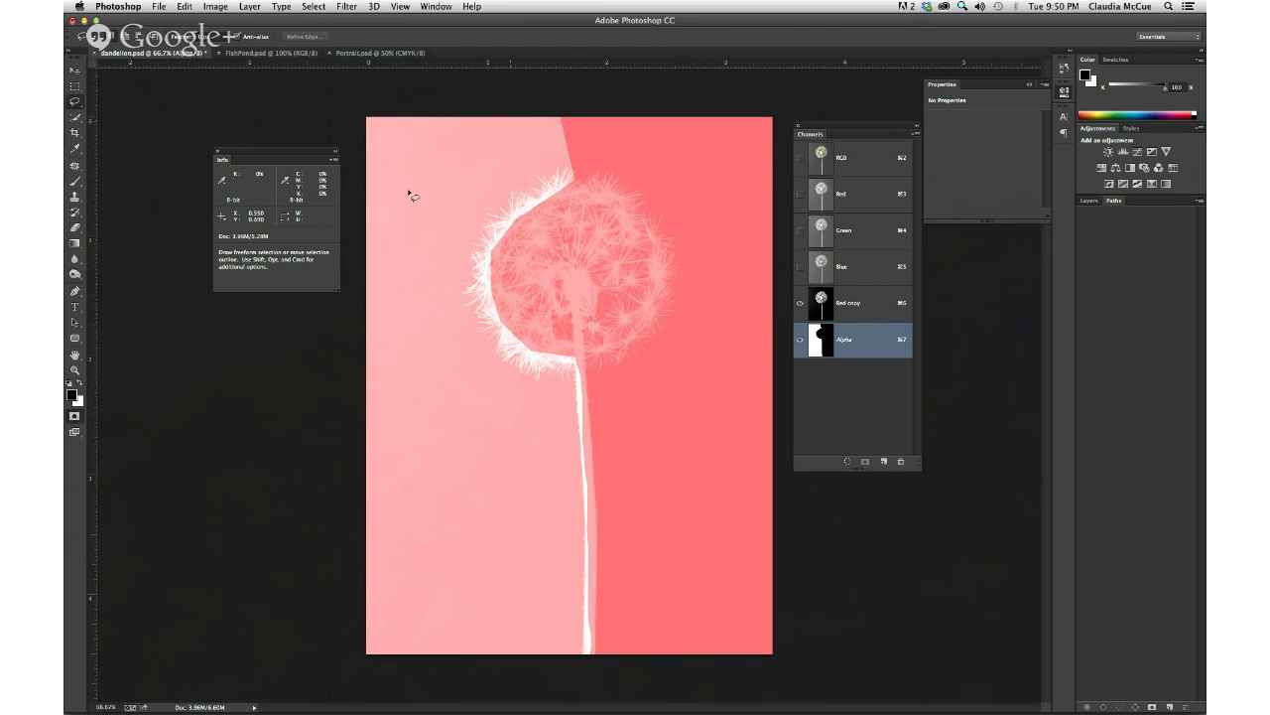
{"action": "key", "text": "q"}
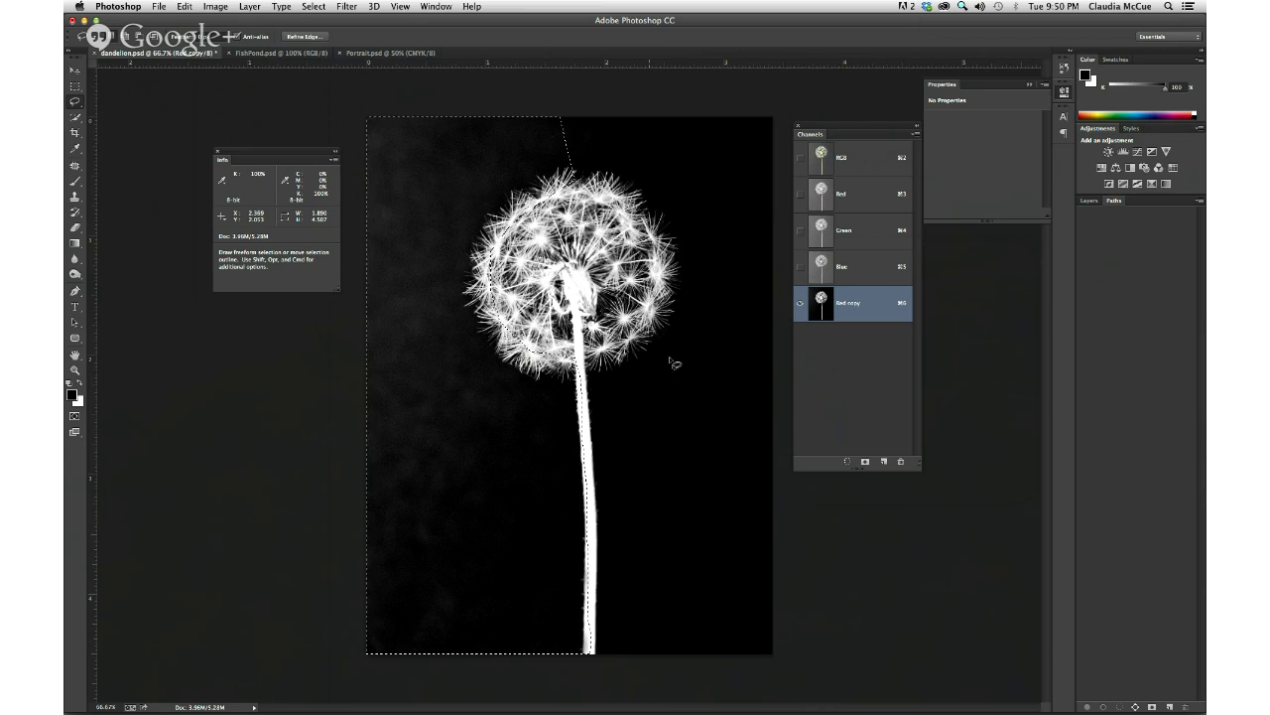
Step: Blacken the selected left background using Levels with a black input of 34, and deselect it
{"action": "left_click", "coordinate": [216, 7]}
{"action": "mouse_move", "coordinate": [235, 42]}
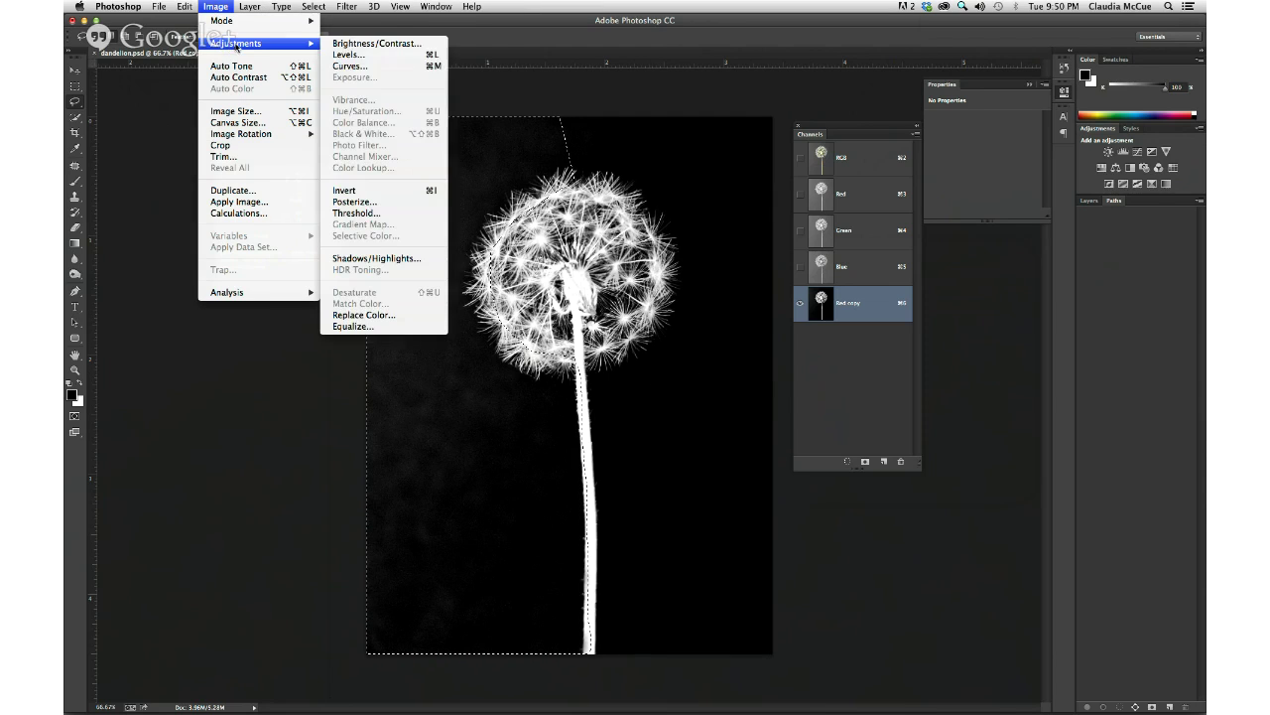
{"action": "left_click", "coordinate": [343, 54]}
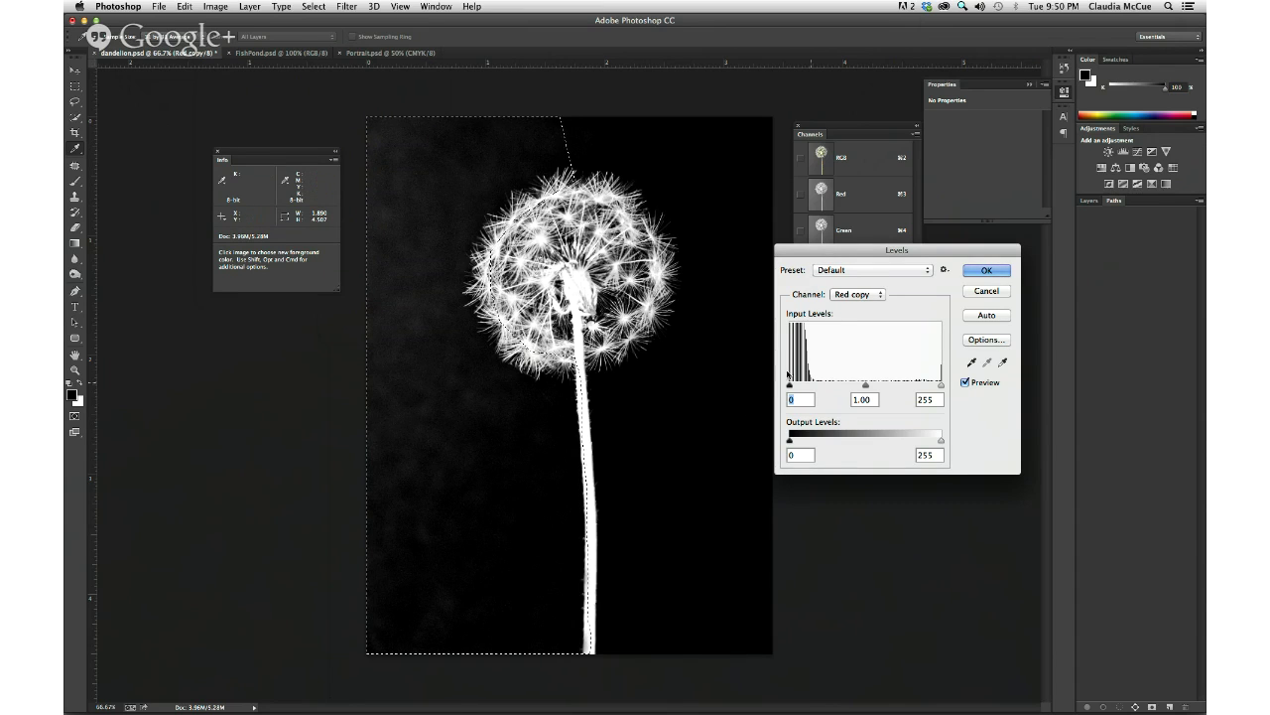
{"action": "left_click_drag", "start_coordinate": [790, 385], "coordinate": [811, 385]}
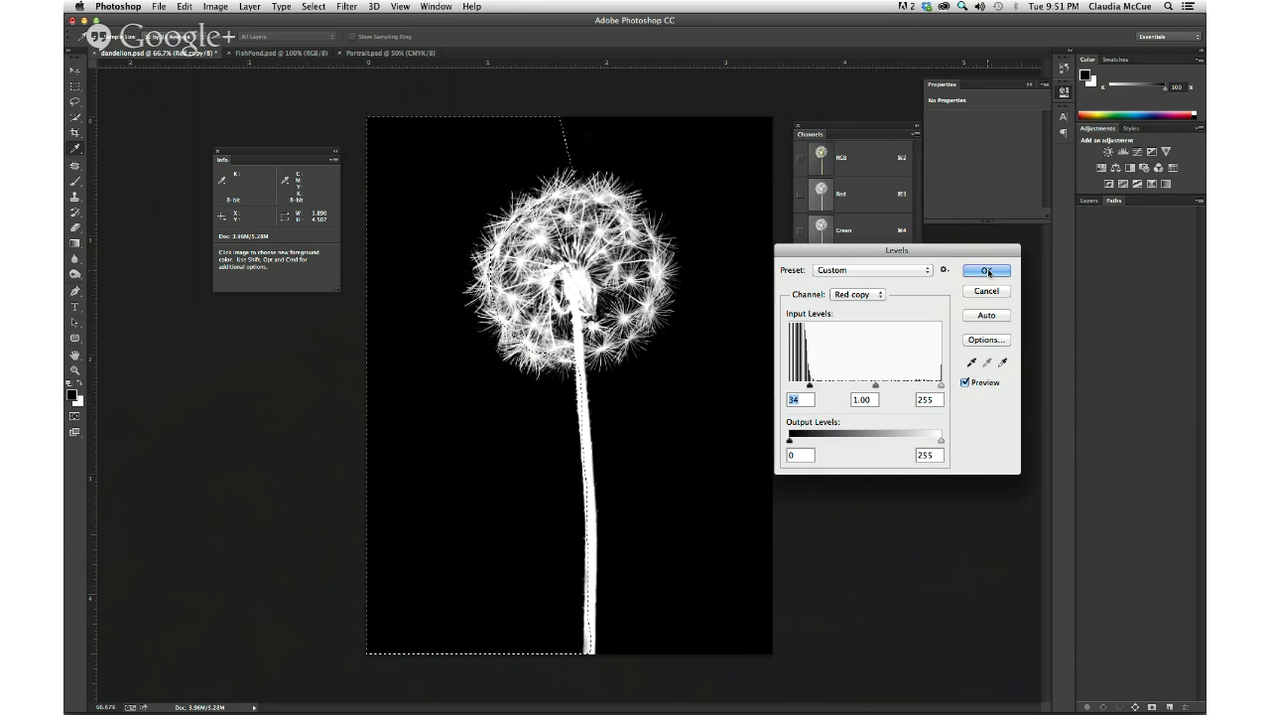
{"action": "left_click", "coordinate": [988, 271]}
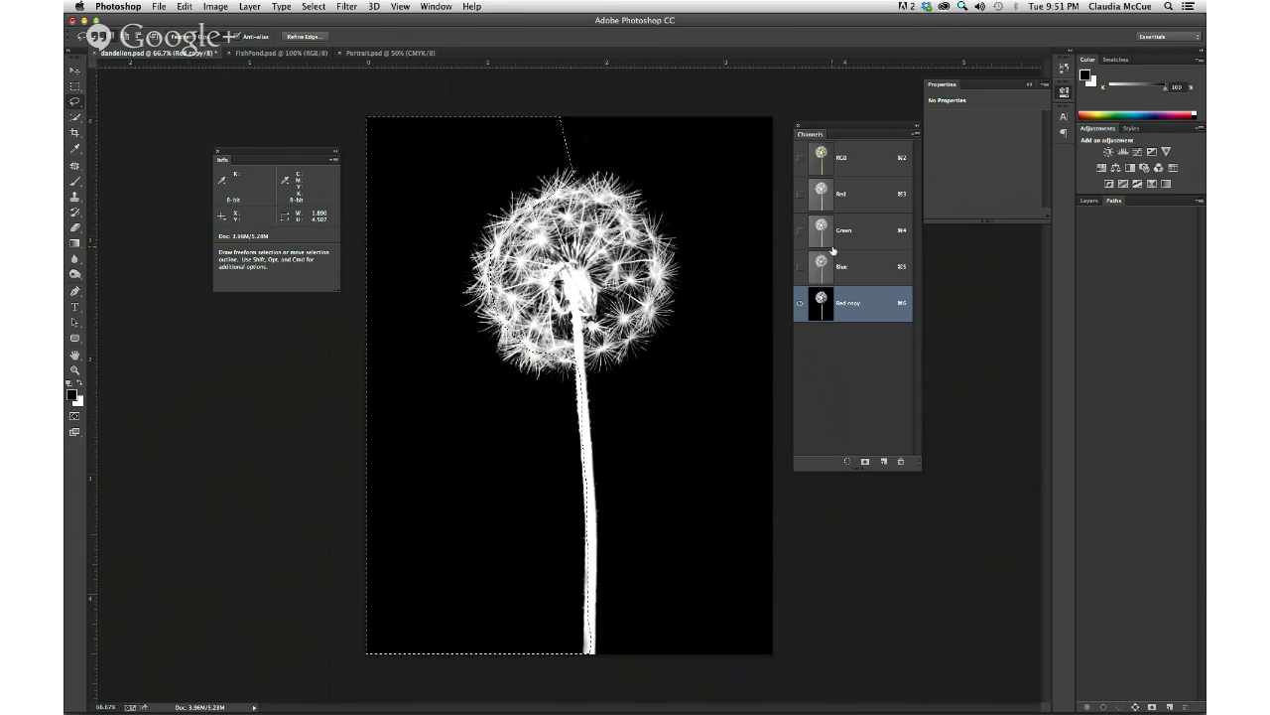
{"action": "key", "text": "super+d"}
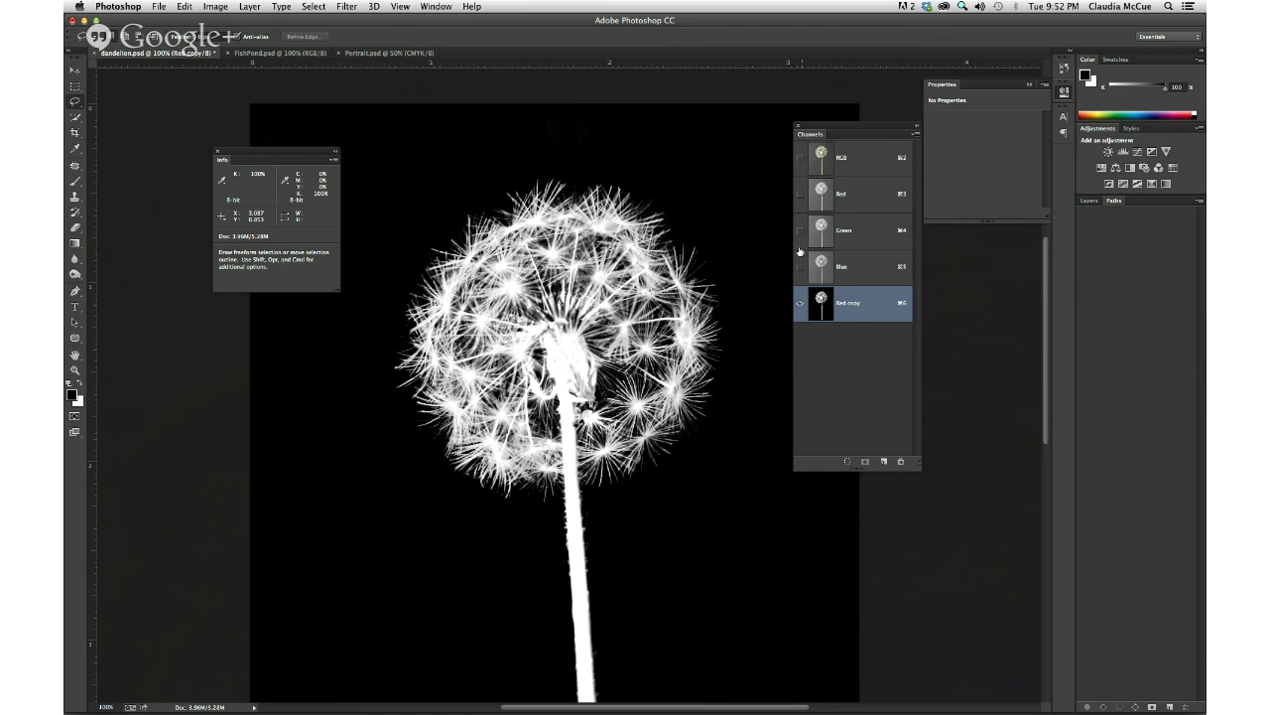
Step: Check the Red copy mask as an overlay on the RGB image, and examine the flower centre up close in the mask alone
{"action": "left_click", "coordinate": [801, 161]}
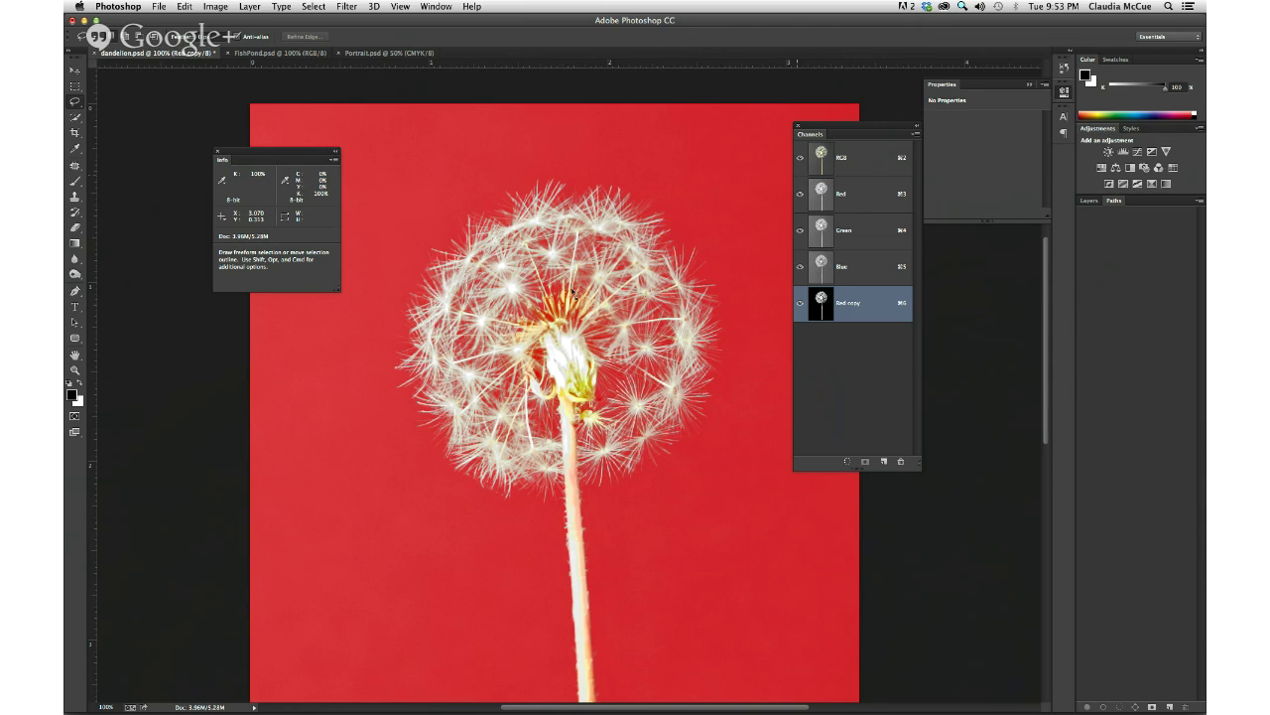
{"action": "left_click", "coordinate": [800, 159]}
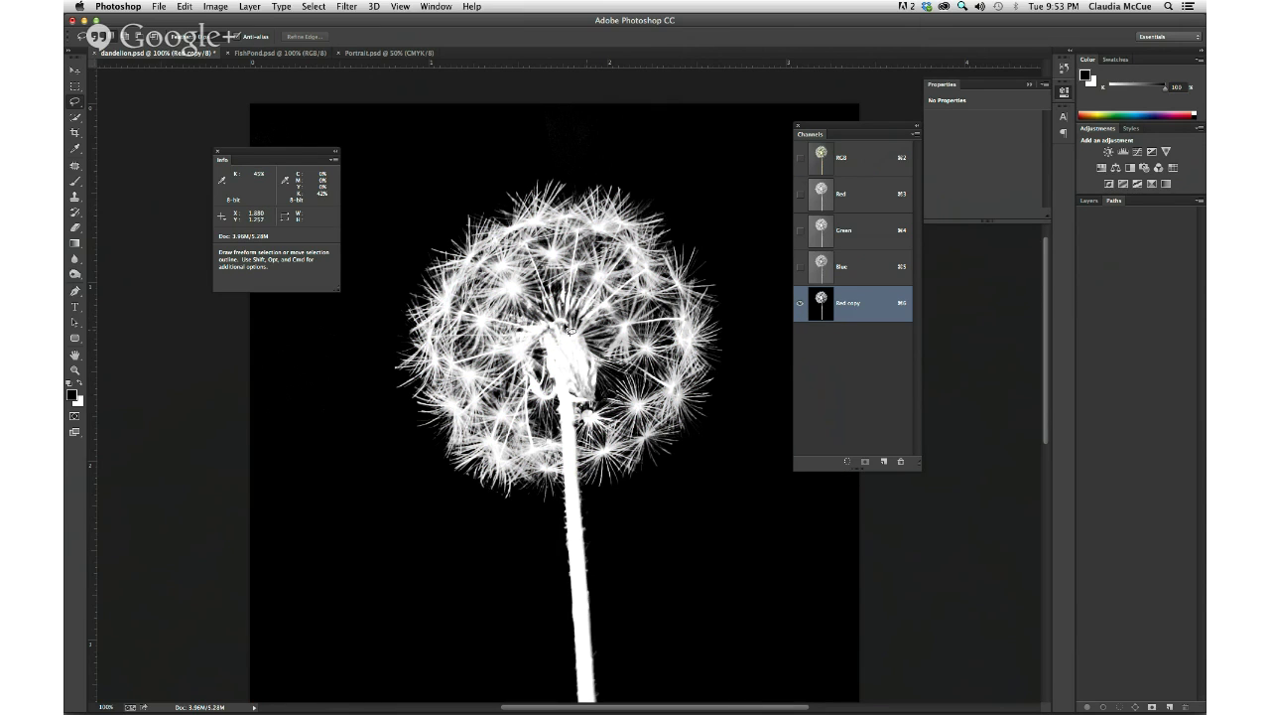
{"action": "key", "text": "super+space"}
{"action": "left_click_drag", "start_coordinate": [506, 294], "coordinate": [644, 449]}
{"action": "key", "text": "super+equal"}
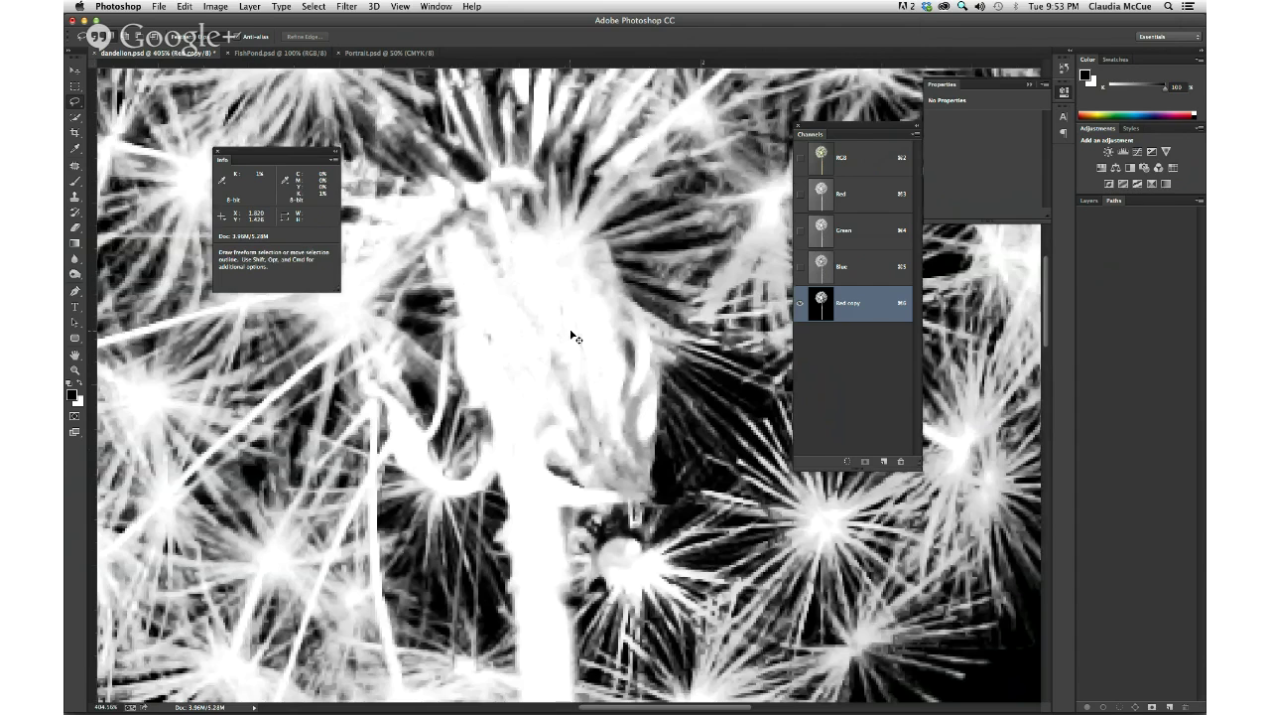
{"action": "key", "text": "super+equal"}
{"action": "key", "text": "super+minus"}
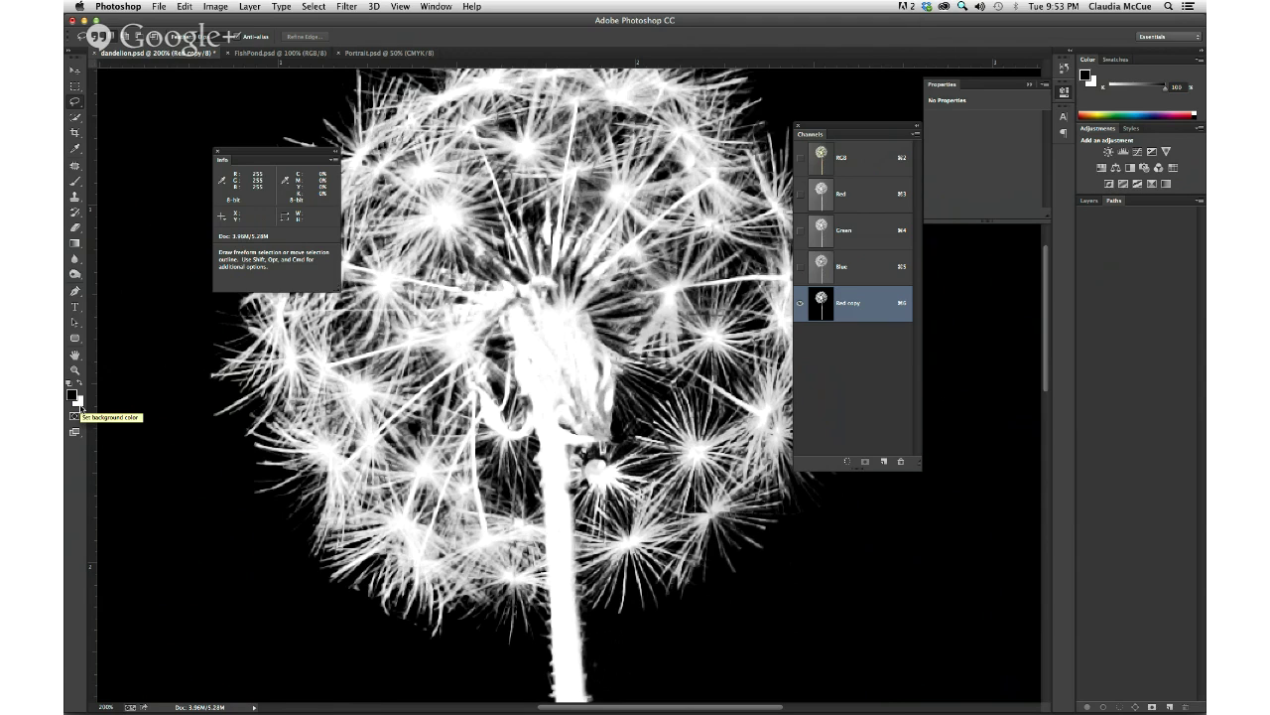
Step: Make white the foreground colour and activate the Brush tool for retouching the mask
{"action": "key", "text": "x"}
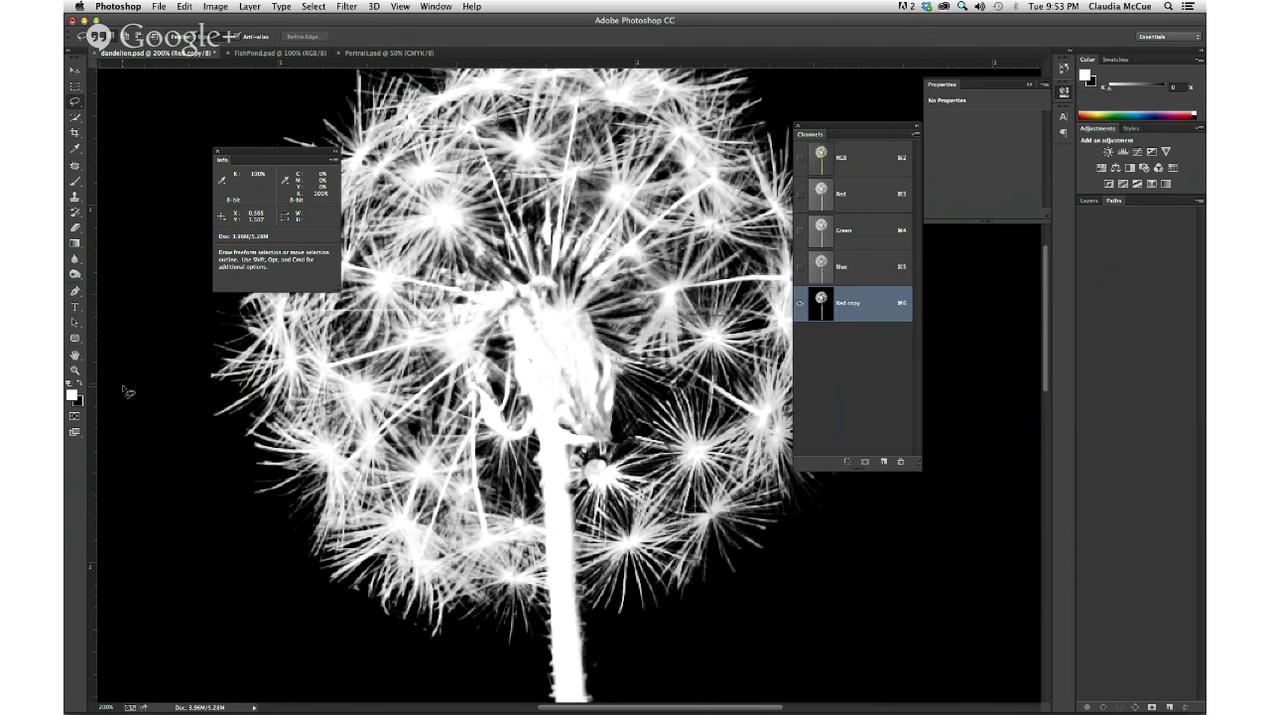
{"action": "key", "text": "x"}
{"action": "key", "text": "x"}
{"action": "key", "text": "x"}
{"action": "key", "text": "x"}
{"action": "key", "text": "x"}
{"action": "key", "text": "z"}
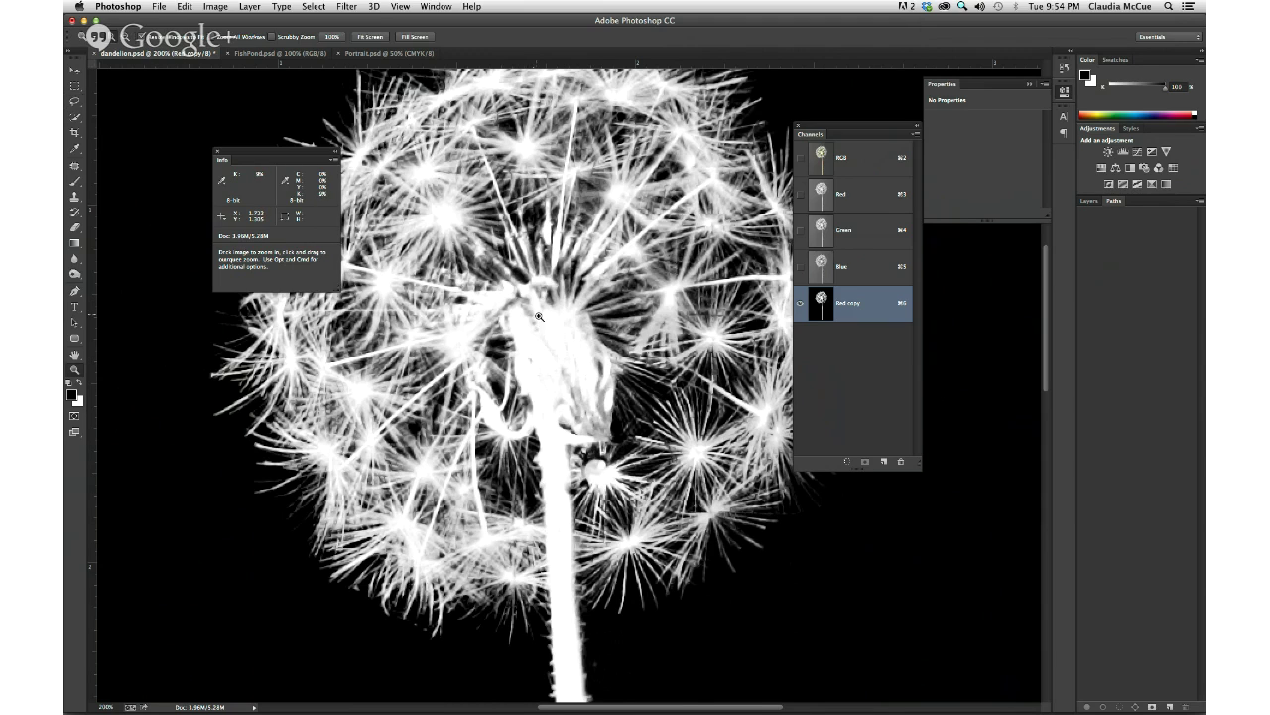
{"action": "key", "text": "x"}
{"action": "left_click", "coordinate": [77, 180]}
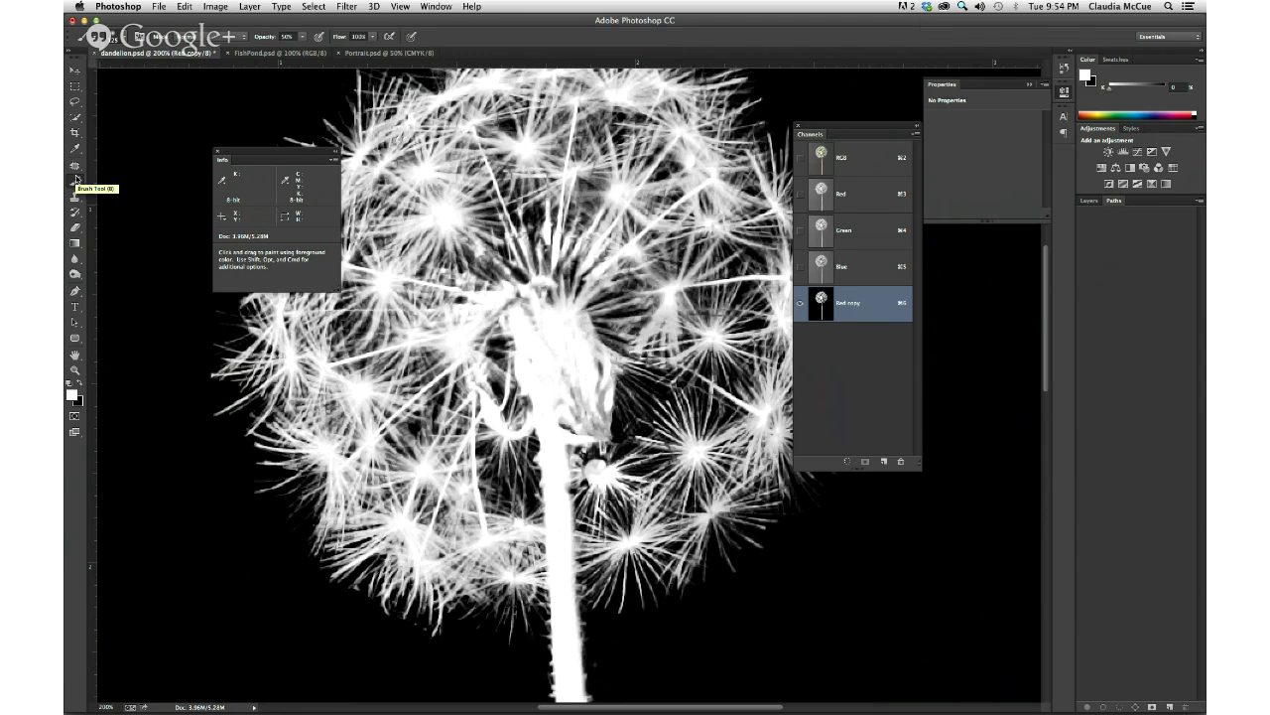
Step: Paint the grey patches in the dandelion's central seed base white, using a smaller brush at 100% opacity
{"action": "mouse_move", "coordinate": [539, 354]}
{"action": "left_mouse_down"}
{"action": "mouse_move", "coordinate": [540, 342]}
{"action": "mouse_move", "coordinate": [554, 349]}
{"action": "left_mouse_up"}
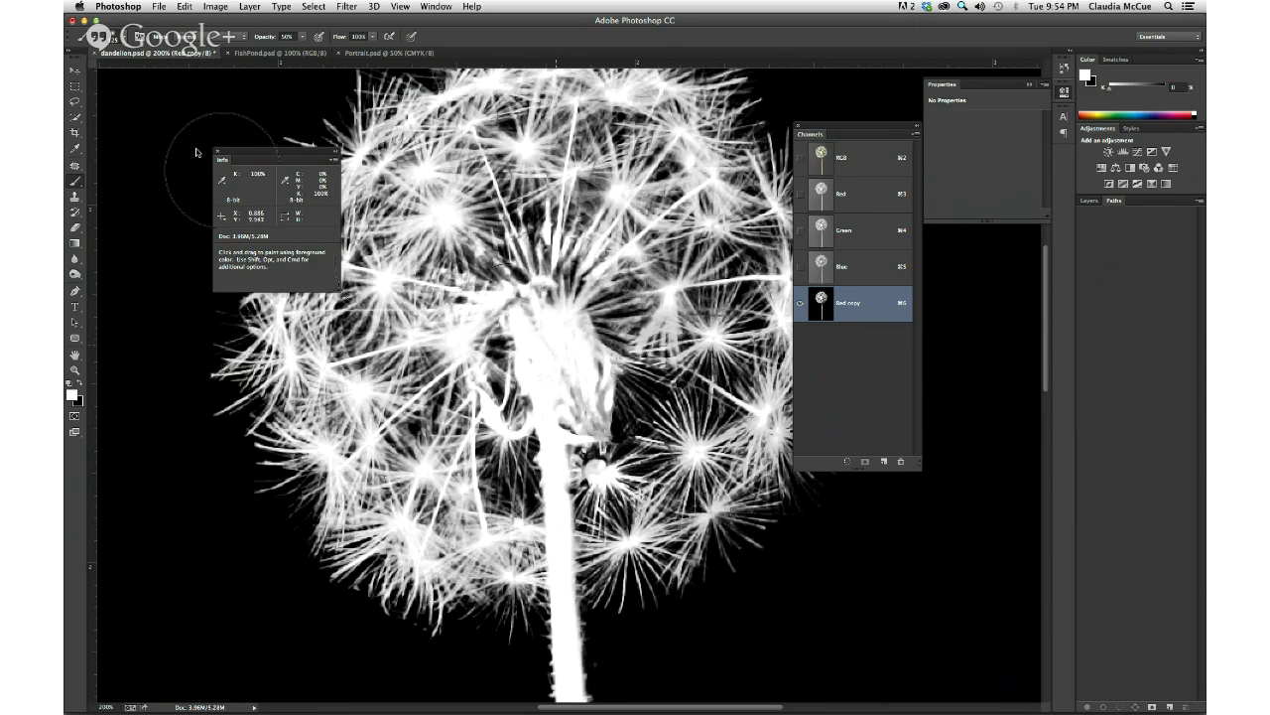
{"action": "mouse_move", "coordinate": [624, 362]}
{"action": "left_mouse_down"}
{"action": "mouse_move", "coordinate": [528, 363]}
{"action": "mouse_move", "coordinate": [562, 357]}
{"action": "left_mouse_up"}
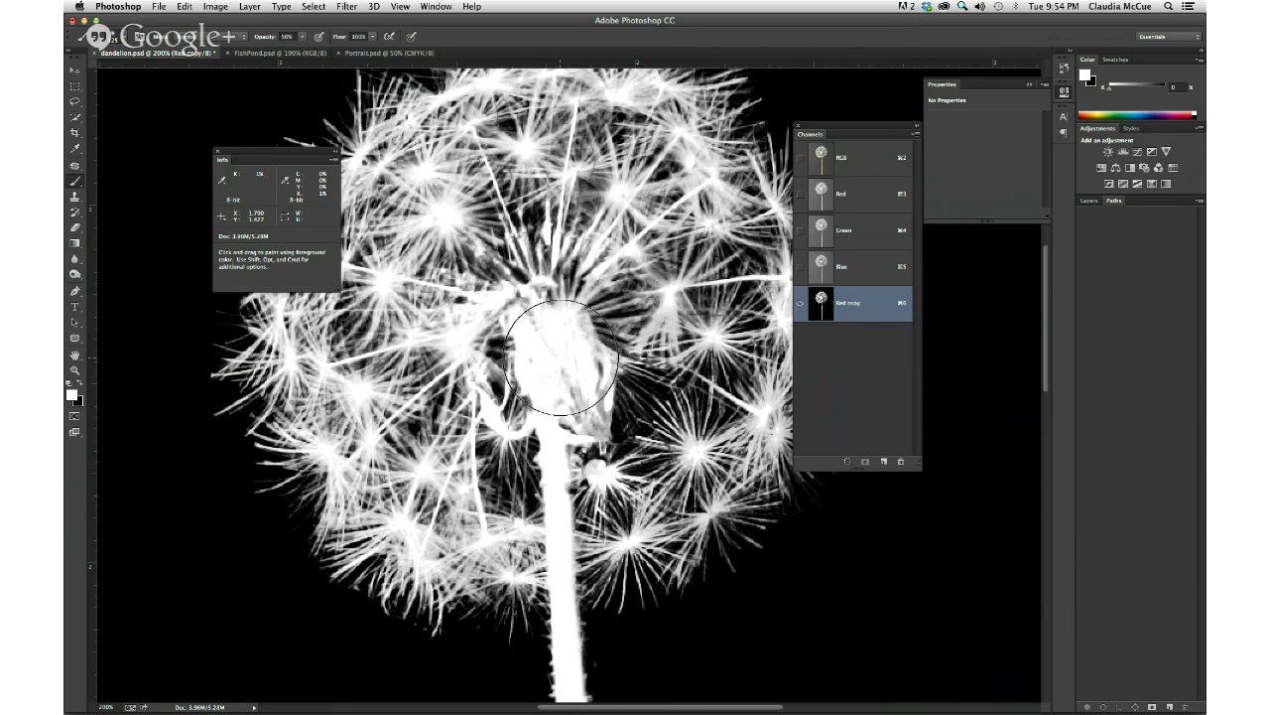
{"action": "key", "text": "bracketleft"}
{"action": "key", "text": "bracketleft"}
{"action": "key", "text": "bracketleft"}
{"action": "key", "text": "bracketleft"}
{"action": "key", "text": "bracketleft"}
{"action": "key", "text": "bracketleft"}
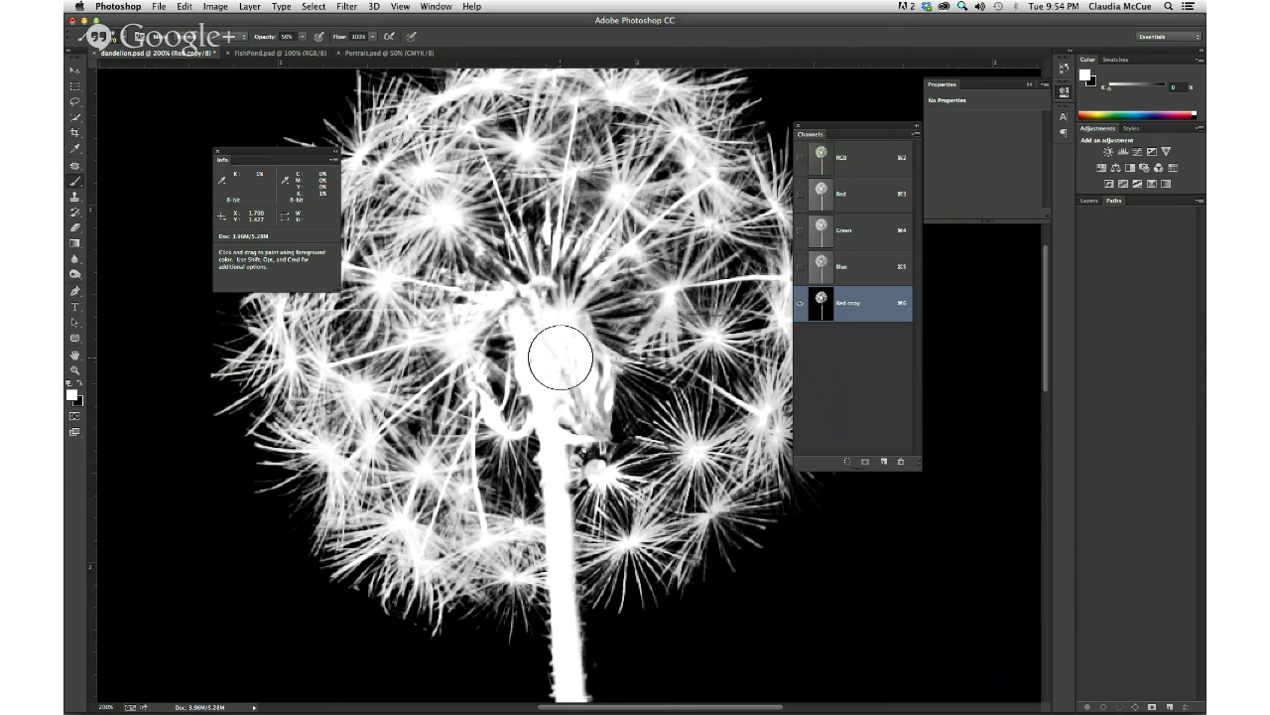
{"action": "key", "text": "bracketleft"}
{"action": "key", "text": "bracketright"}
{"action": "key", "text": "bracketright"}
{"action": "key", "text": "bracketleft"}
{"action": "key", "text": "bracketleft"}
{"action": "key", "text": "bracketleft"}
{"action": "key", "text": "bracketleft"}
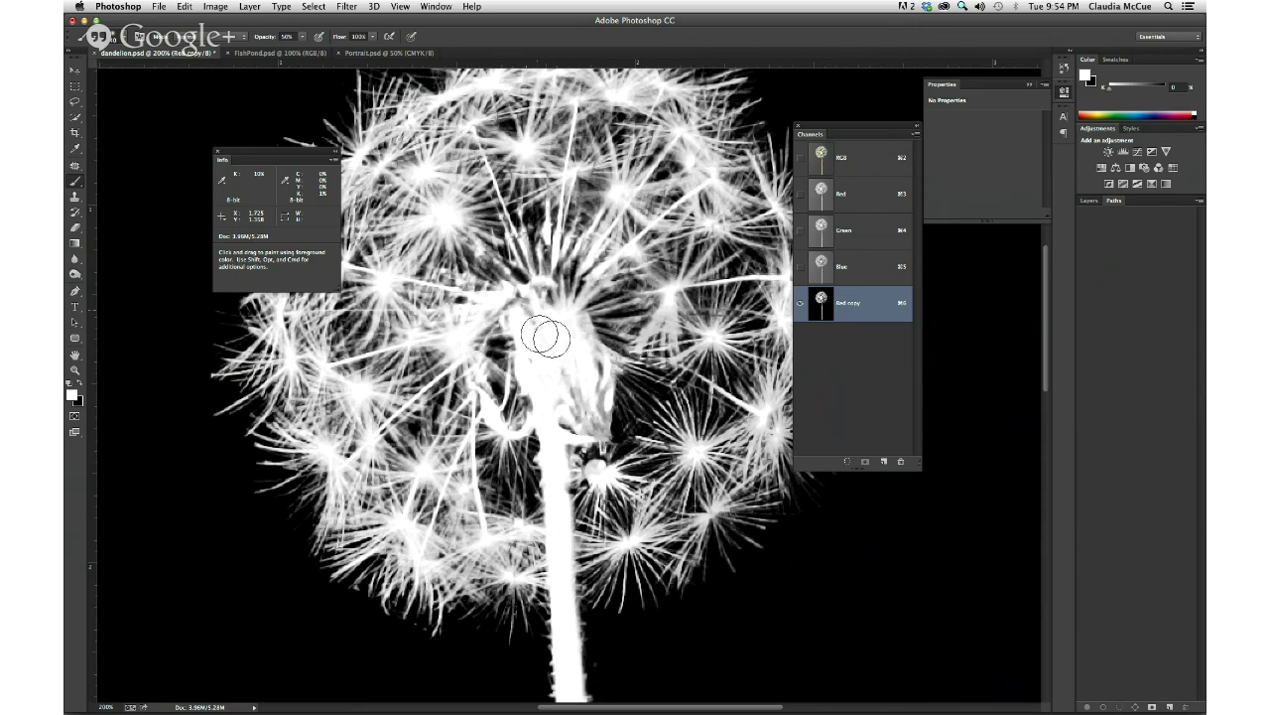
{"action": "left_click", "coordinate": [549, 311]}
{"action": "mouse_move", "coordinate": [550, 311]}
{"action": "left_mouse_down"}
{"action": "mouse_move", "coordinate": [508, 316]}
{"action": "mouse_move", "coordinate": [519, 298]}
{"action": "mouse_move", "coordinate": [536, 333]}
{"action": "mouse_move", "coordinate": [532, 311]}
{"action": "mouse_move", "coordinate": [556, 293]}
{"action": "mouse_move", "coordinate": [524, 307]}
{"action": "mouse_move", "coordinate": [537, 370]}
{"action": "mouse_move", "coordinate": [567, 385]}
{"action": "mouse_move", "coordinate": [568, 420]}
{"action": "mouse_move", "coordinate": [590, 425]}
{"action": "mouse_move", "coordinate": [601, 405]}
{"action": "mouse_move", "coordinate": [570, 352]}
{"action": "mouse_move", "coordinate": [576, 360]}
{"action": "mouse_move", "coordinate": [576, 326]}
{"action": "mouse_move", "coordinate": [583, 365]}
{"action": "mouse_move", "coordinate": [581, 355]}
{"action": "left_mouse_up"}
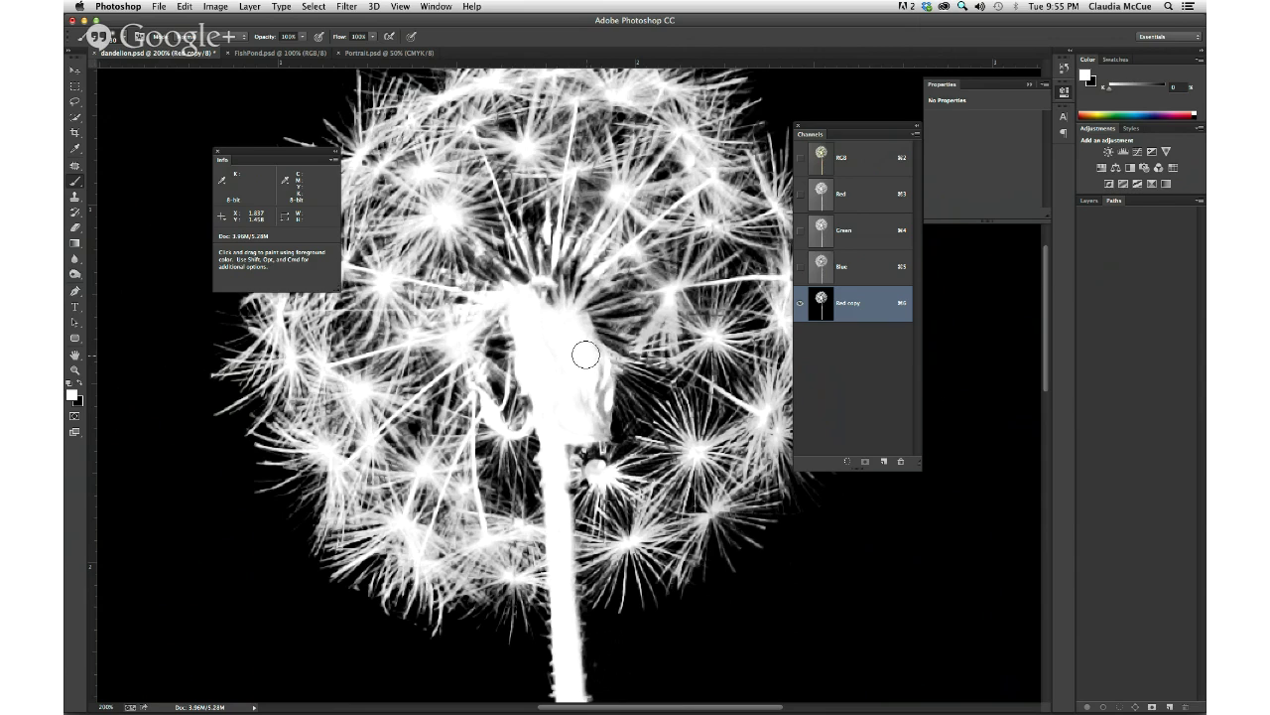
Step: Outline the remaining grey patch in the seed base of the dandelion mask with the Lasso tool
{"action": "left_click", "coordinate": [75, 101]}
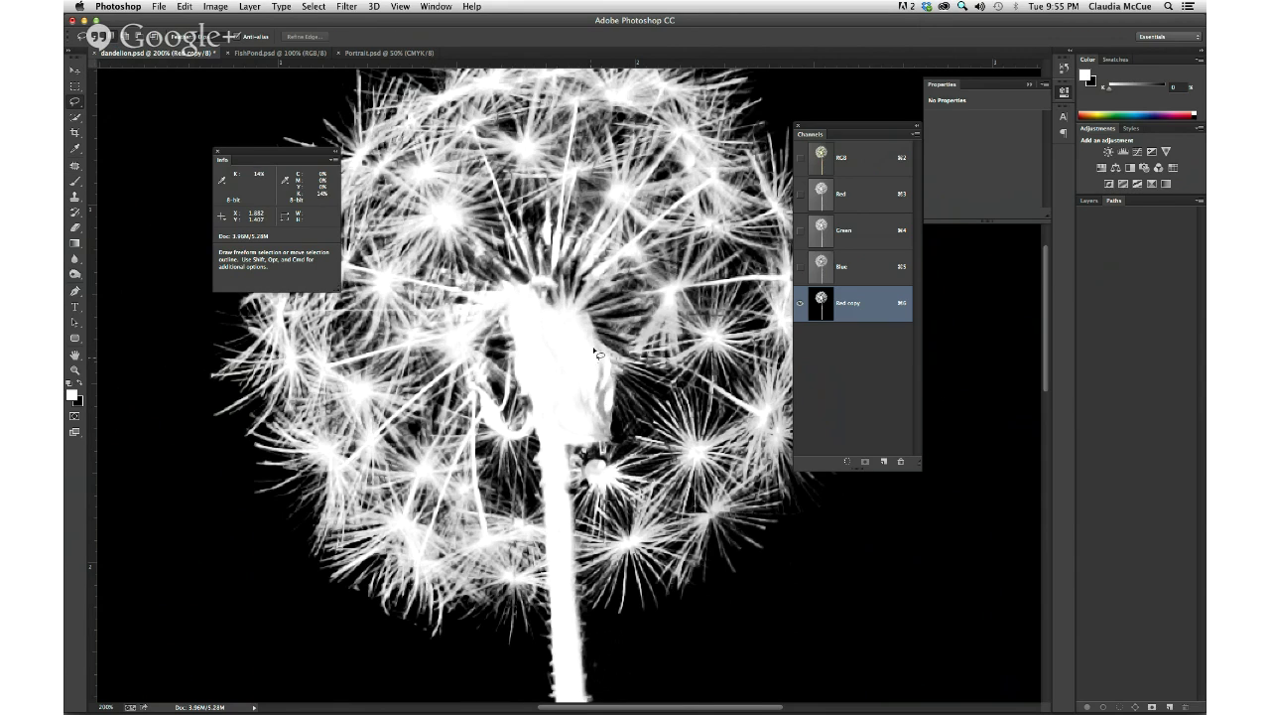
{"action": "mouse_move", "coordinate": [595, 348]}
{"action": "left_mouse_down"}
{"action": "mouse_move", "coordinate": [618, 414]}
{"action": "mouse_move", "coordinate": [603, 446]}
{"action": "mouse_move", "coordinate": [574, 431]}
{"action": "mouse_move", "coordinate": [555, 364]}
{"action": "left_mouse_up"}
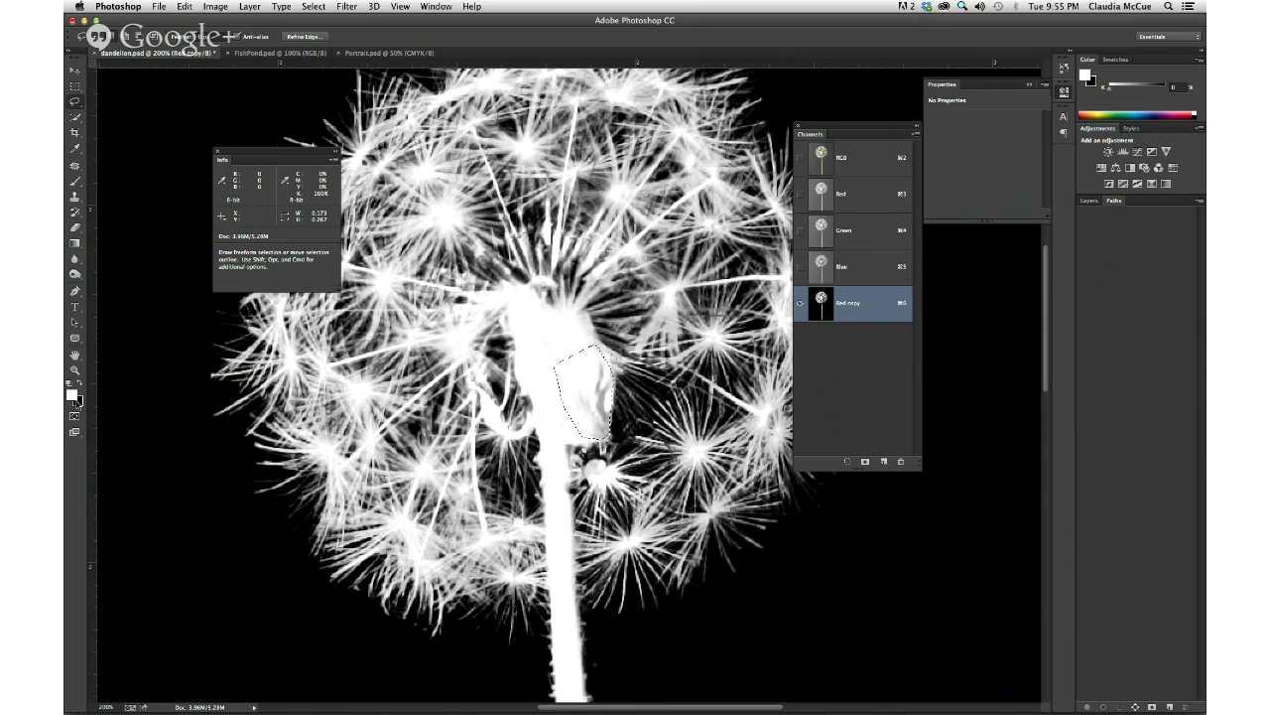
{"action": "key", "text": "x"}
{"action": "key", "text": "shift+BackSpace"}
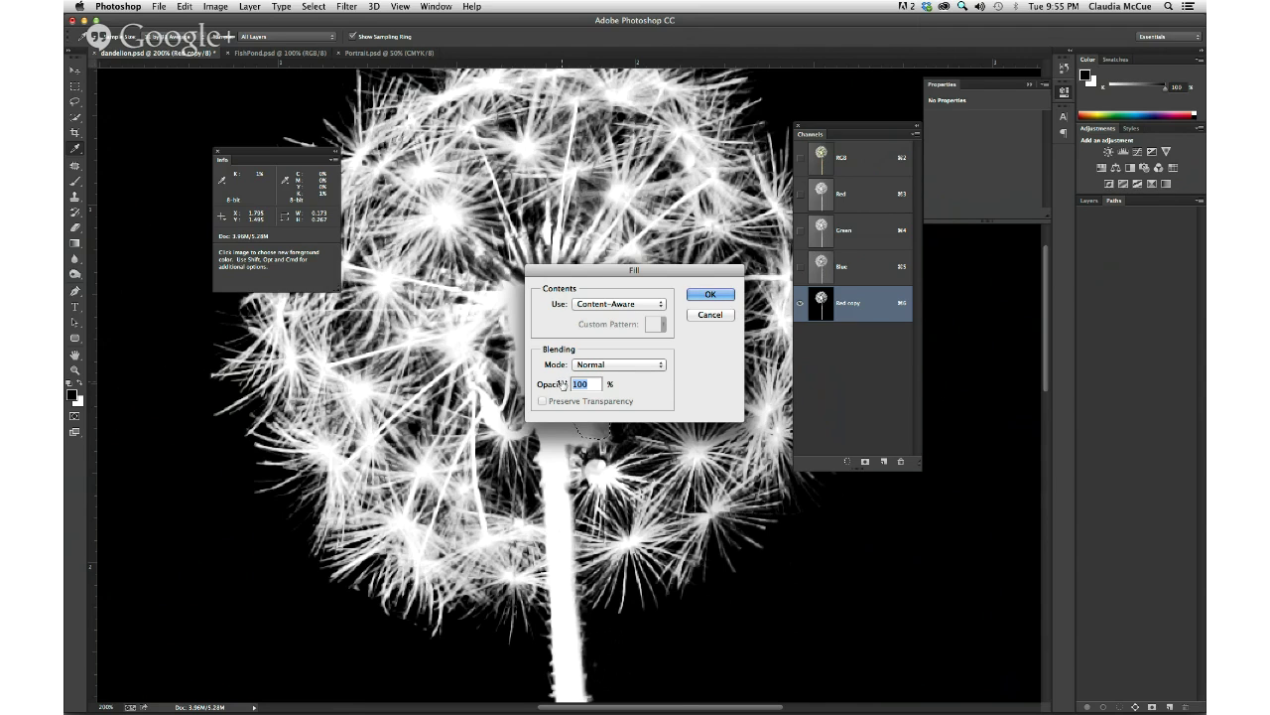
{"action": "left_click", "coordinate": [716, 315]}
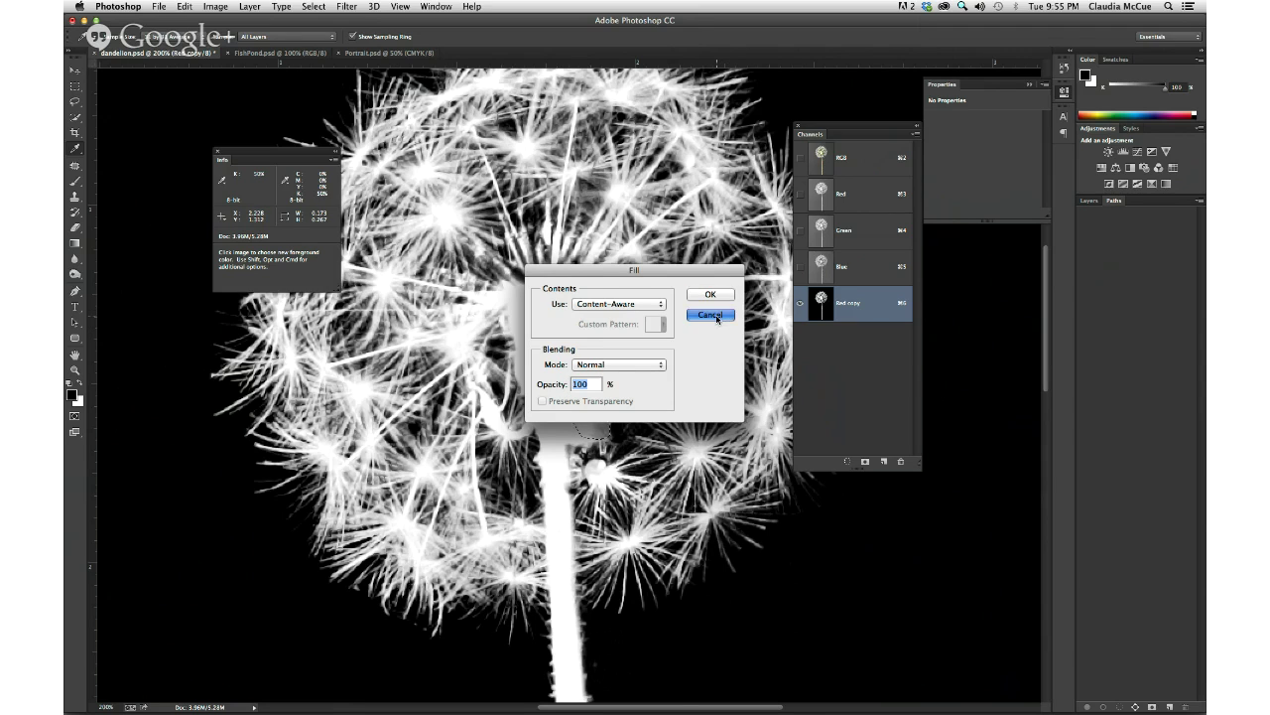
{"action": "key", "text": "l"}
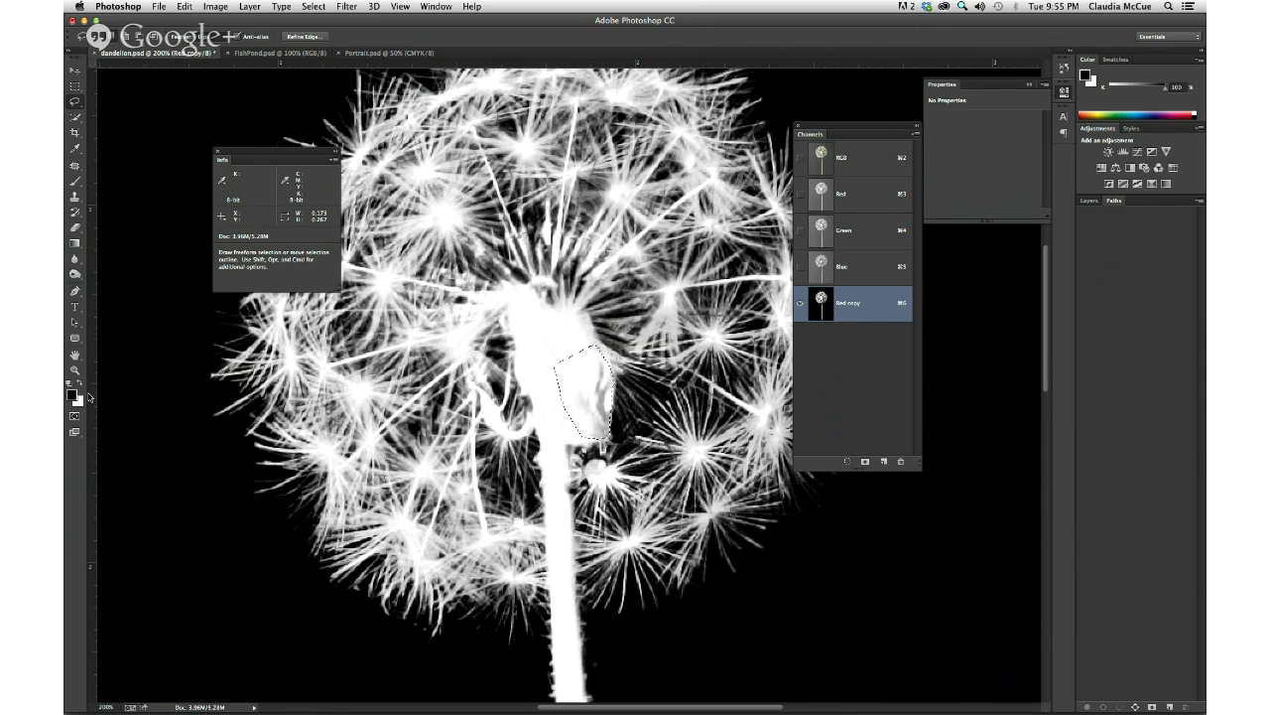
{"action": "key", "text": "x"}
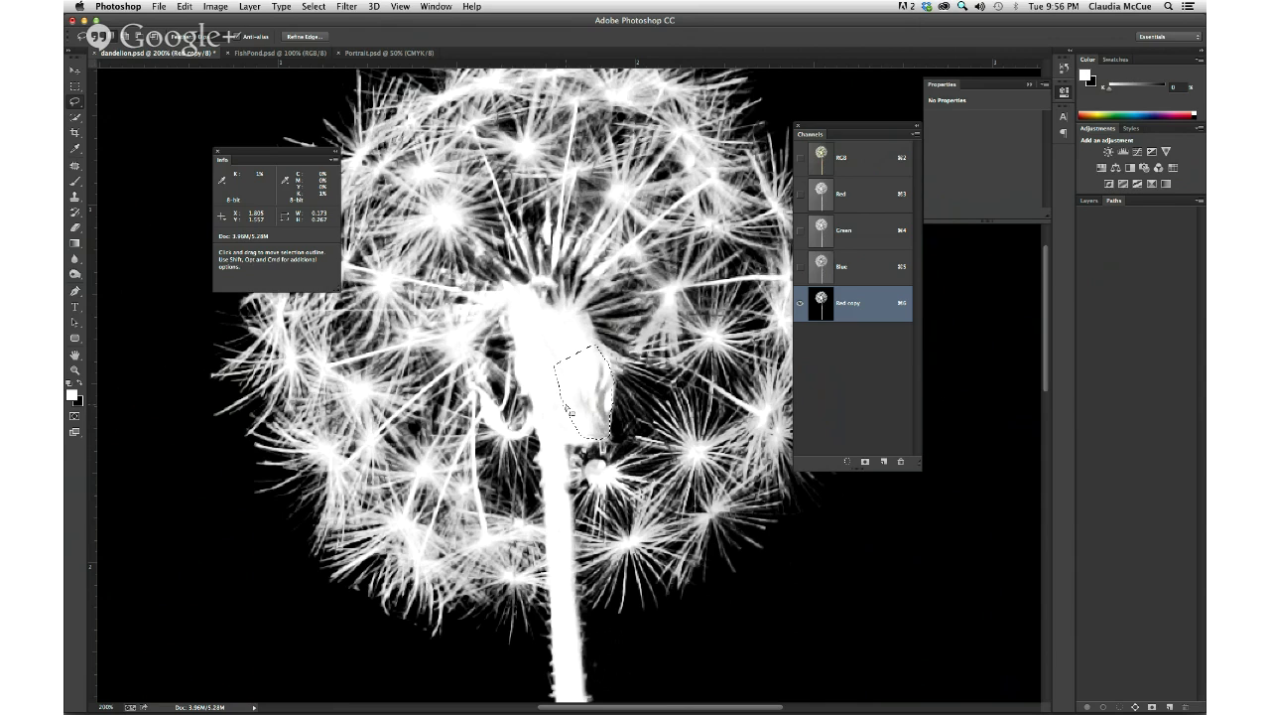
Step: Fill the lassoed patch of the seed base with white, deselect it, and fit the whole mask in view
{"action": "key", "text": "alt+BackSpace"}
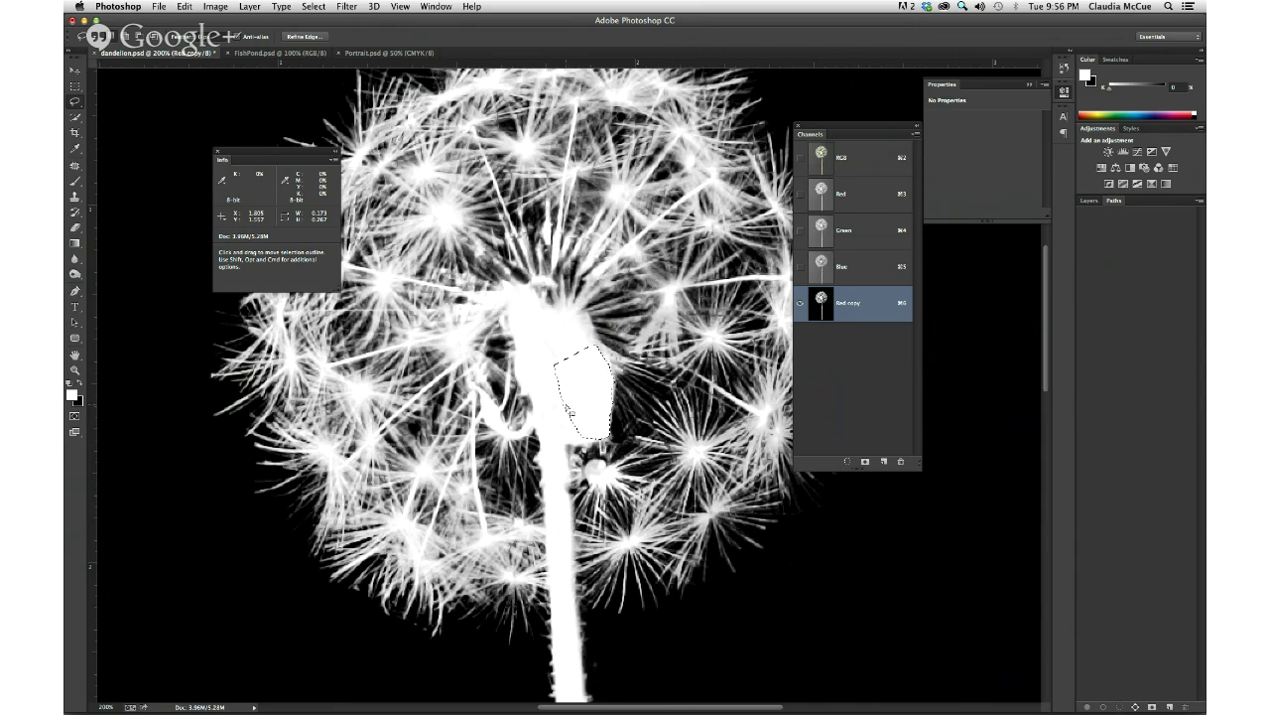
{"action": "left_click", "coordinate": [608, 573]}
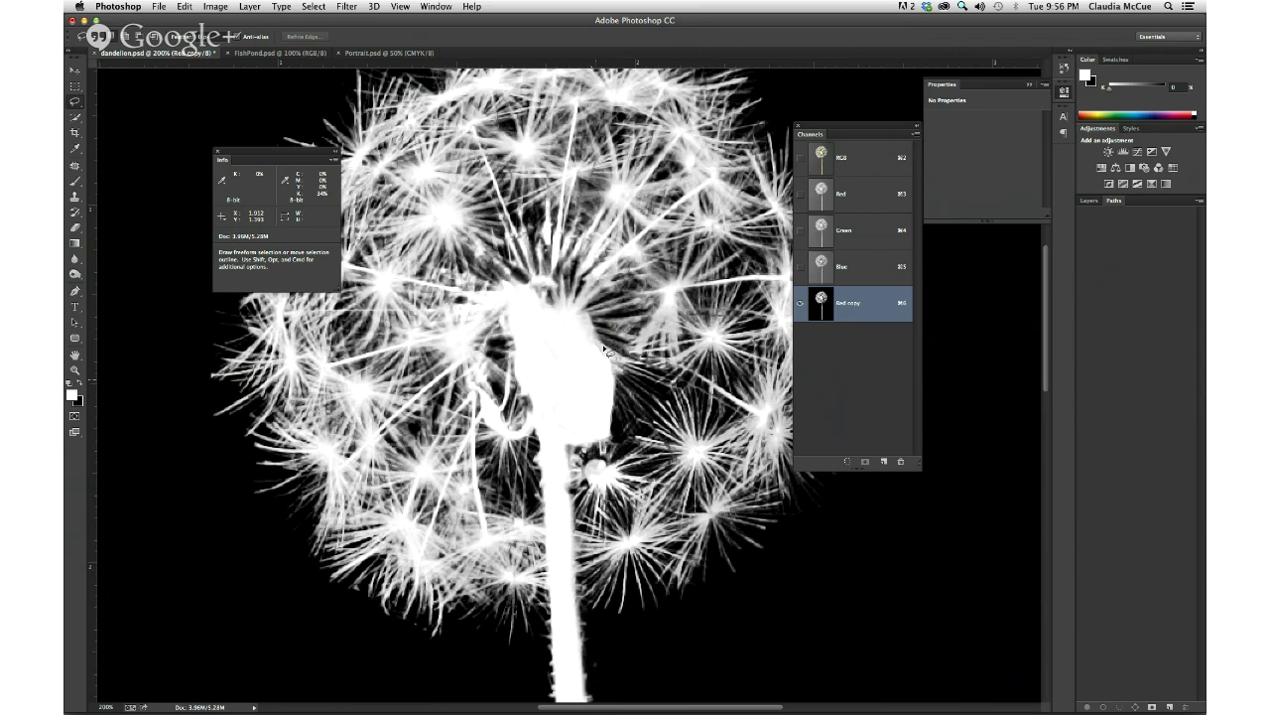
{"action": "key", "text": "super+0"}
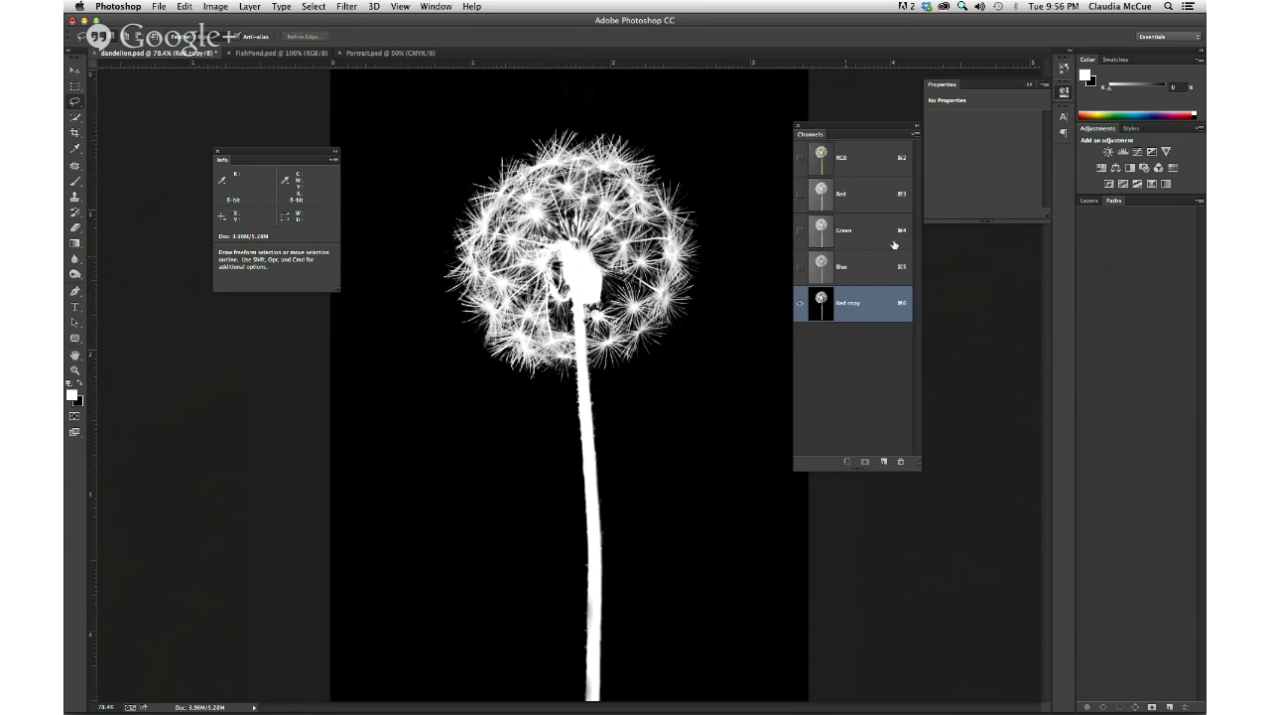
Step: Return to the RGB composite and load the Red copy channel as a selection
{"action": "left_click", "coordinate": [858, 162]}
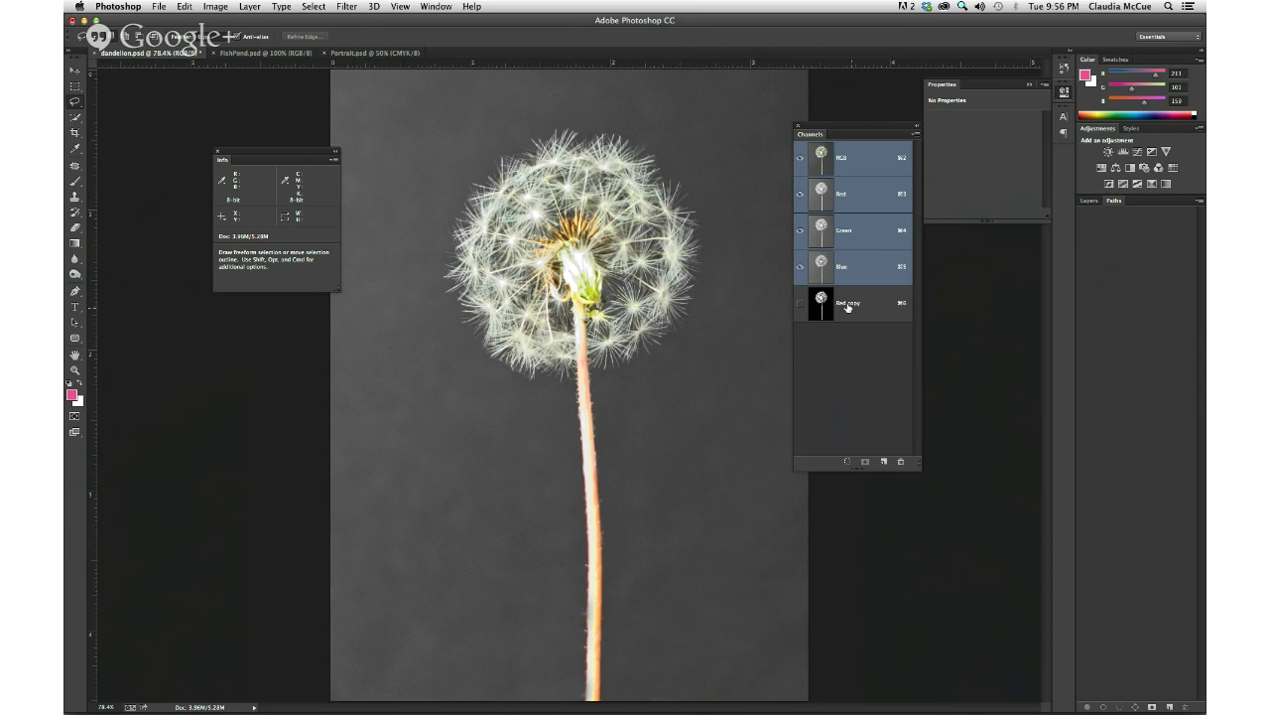
{"action": "left_click", "coordinate": [318, 7]}
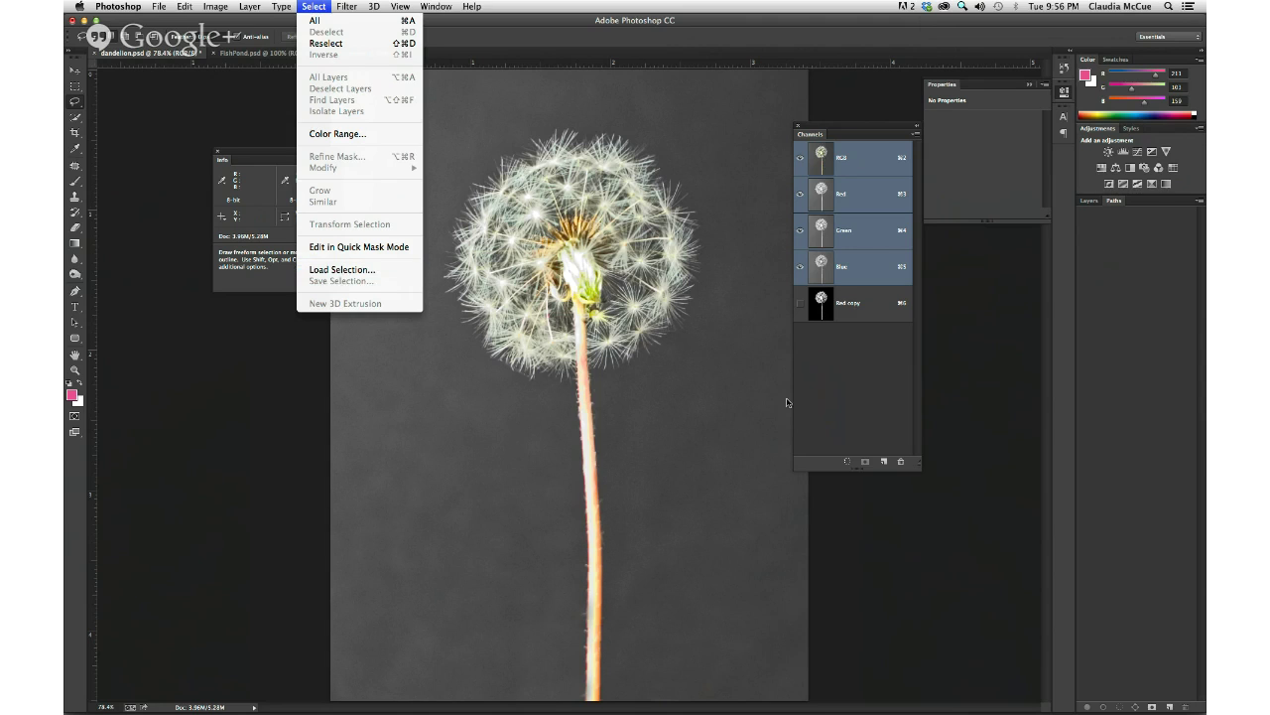
{"action": "left_click", "coordinate": [834, 395]}
{"action": "left_click_drag", "start_coordinate": [825, 307], "coordinate": [846, 463]}
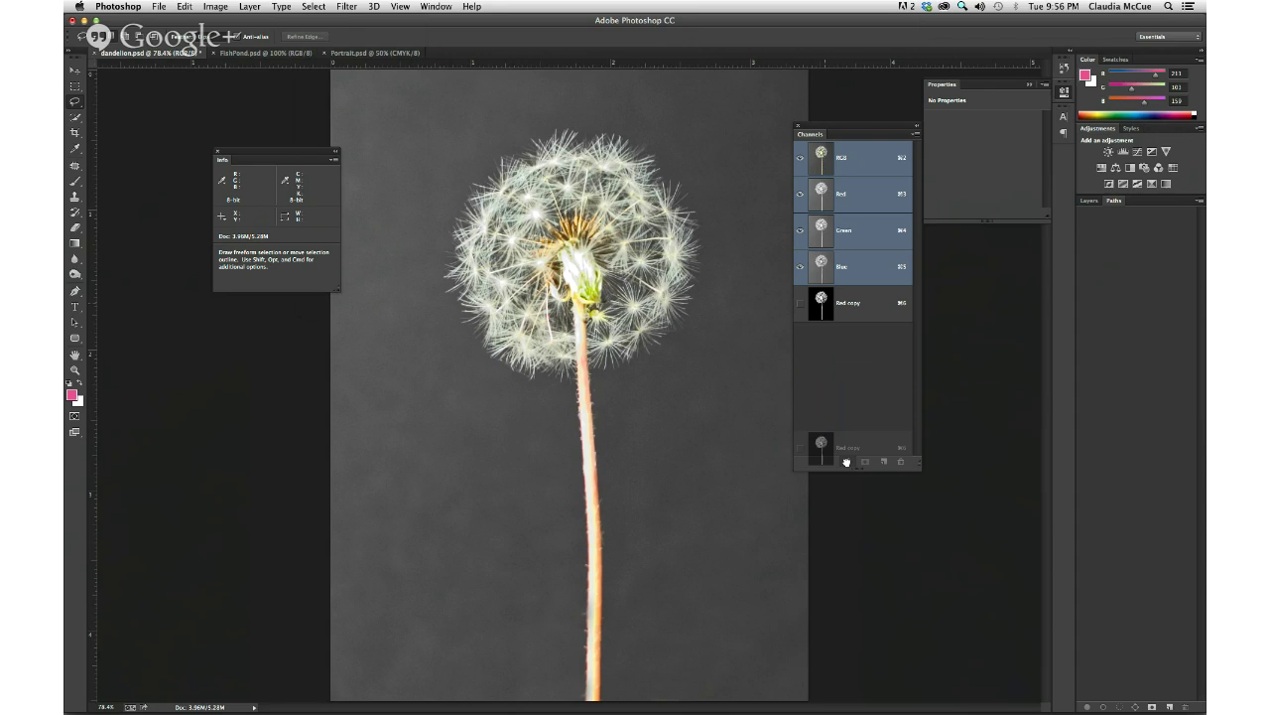
{"action": "left_click_drag", "start_coordinate": [845, 463], "coordinate": [847, 463]}
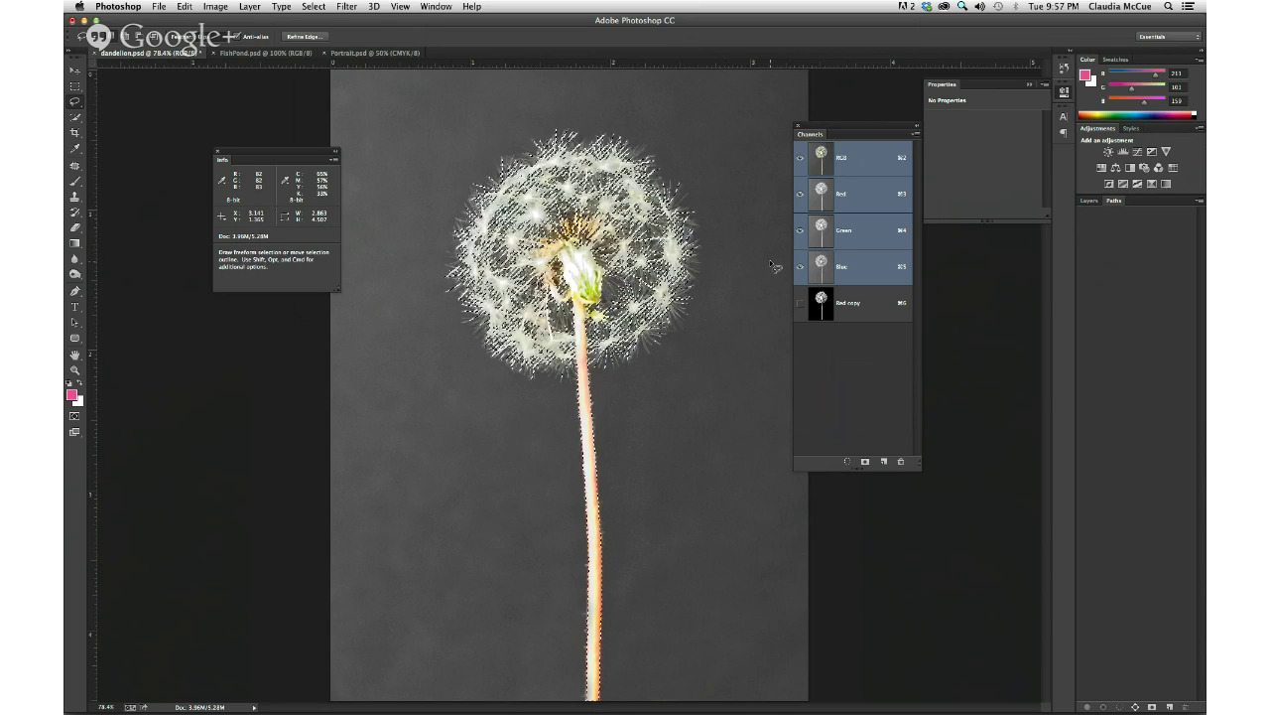
Step: Group the Layers panel with the floating Channels panel, and convert the locked Background into a regular layer
{"action": "left_click", "coordinate": [1091, 203]}
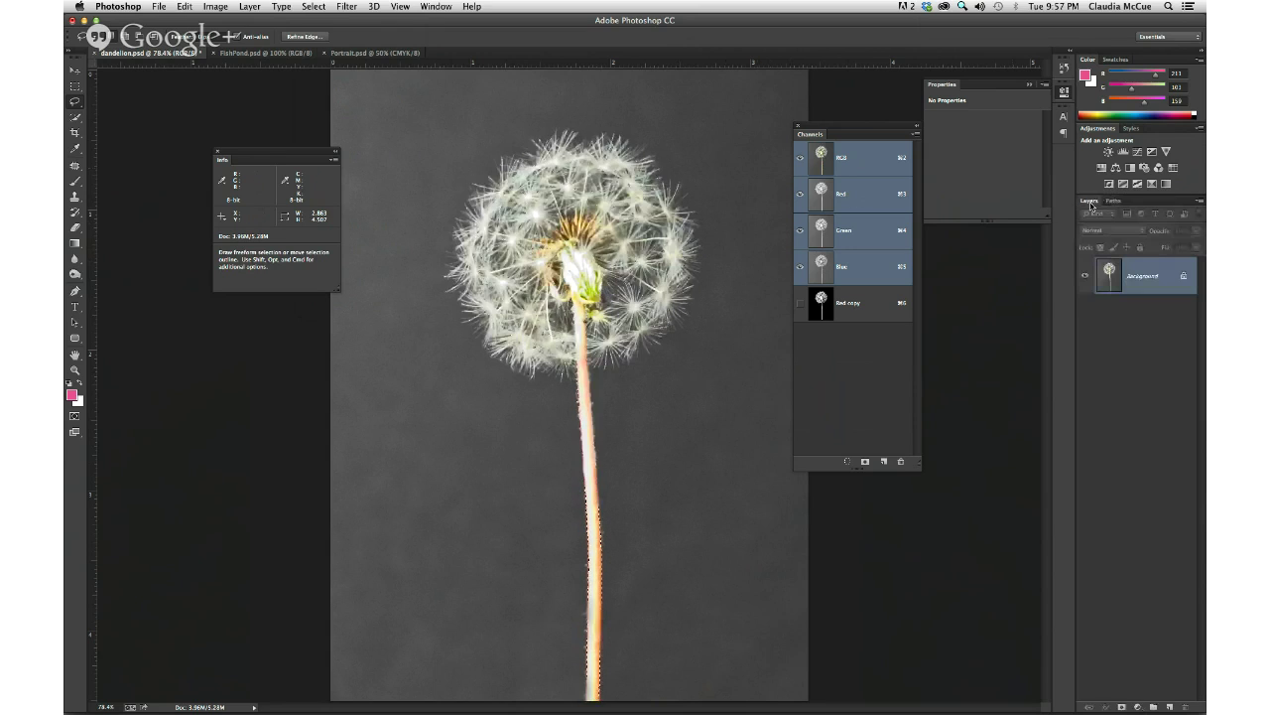
{"action": "left_click_drag", "start_coordinate": [1091, 204], "coordinate": [796, 155]}
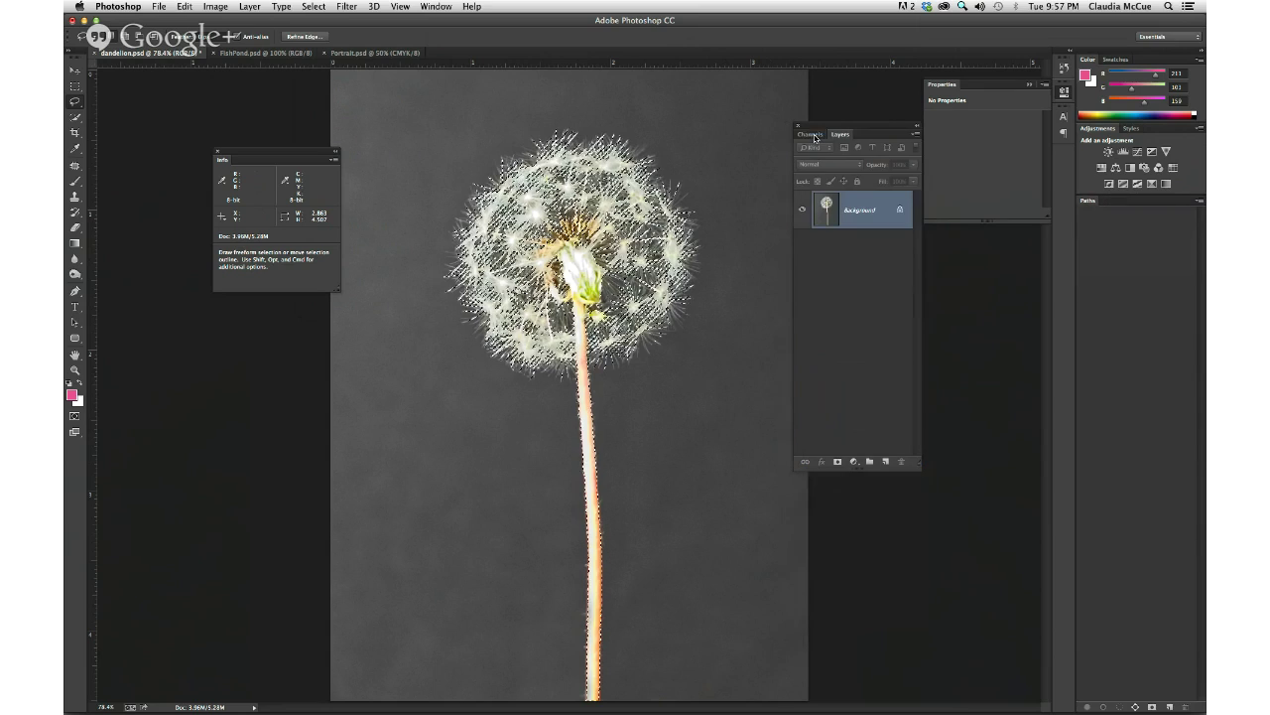
{"action": "double_click", "coordinate": [854, 212]}
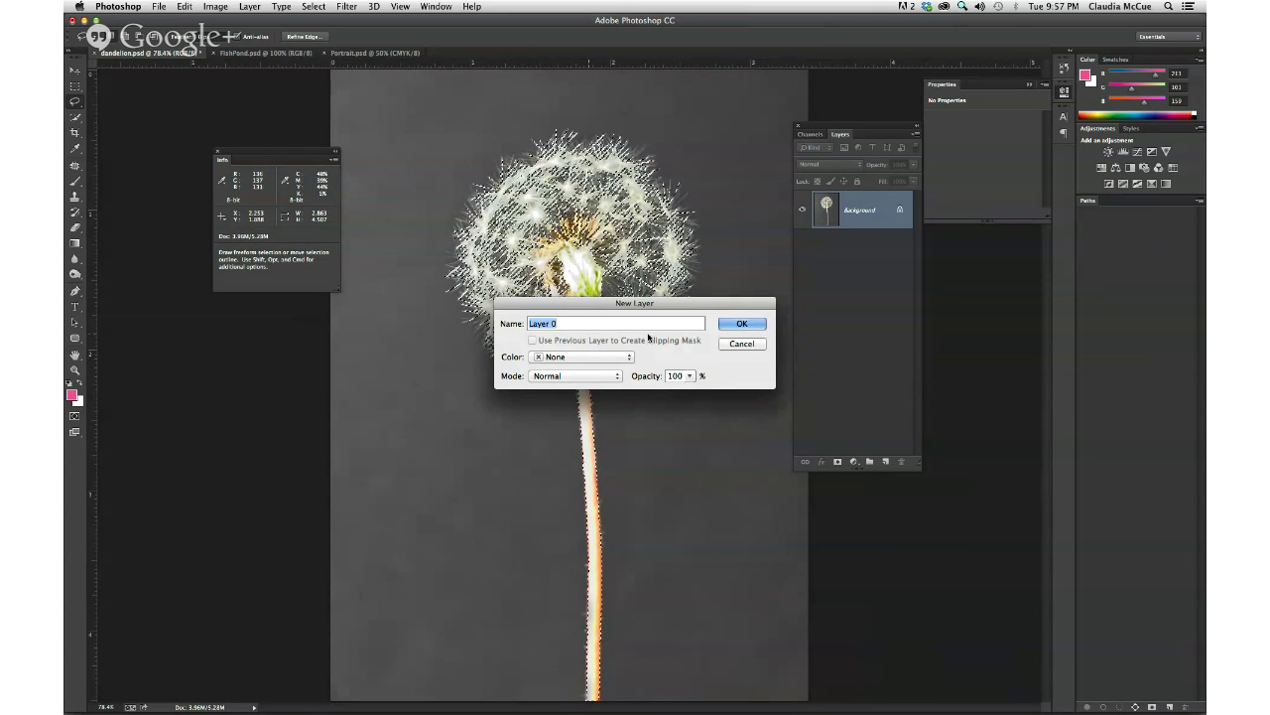
{"action": "left_click", "coordinate": [741, 323]}
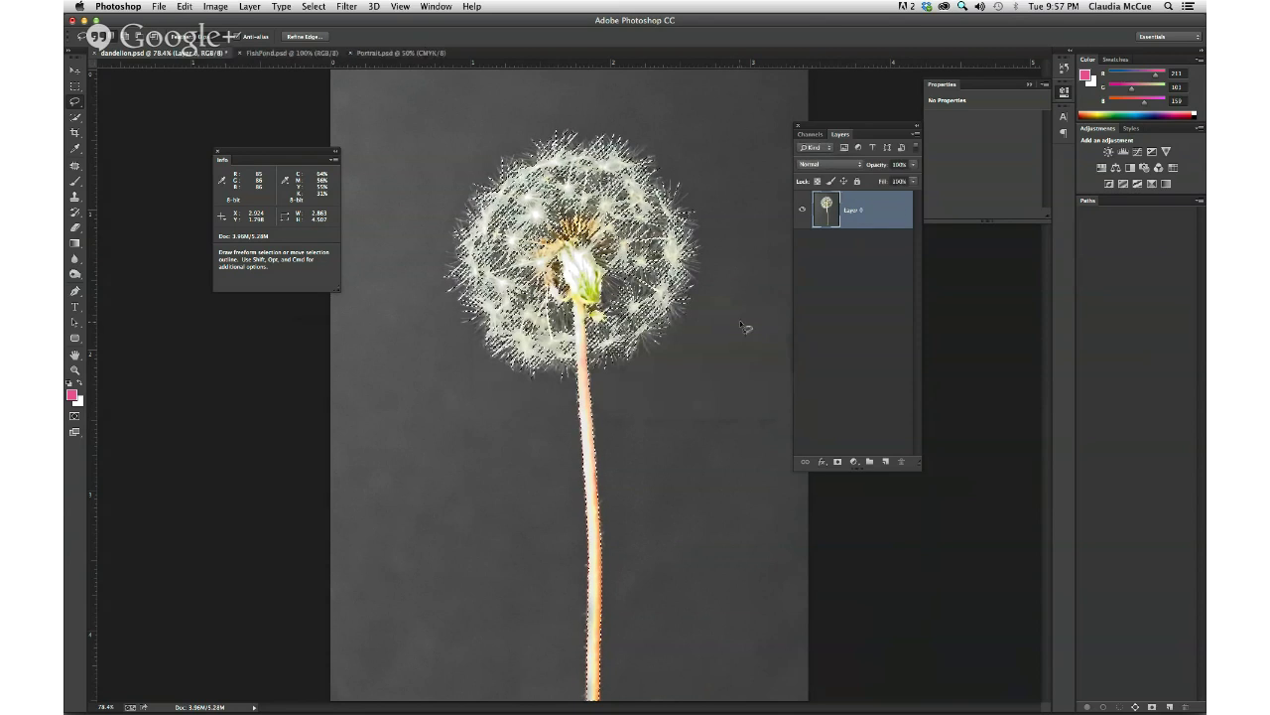
Step: Add a layer mask to the dandelion layer from the loaded selection
{"action": "left_click", "coordinate": [826, 221], "text": "super"}
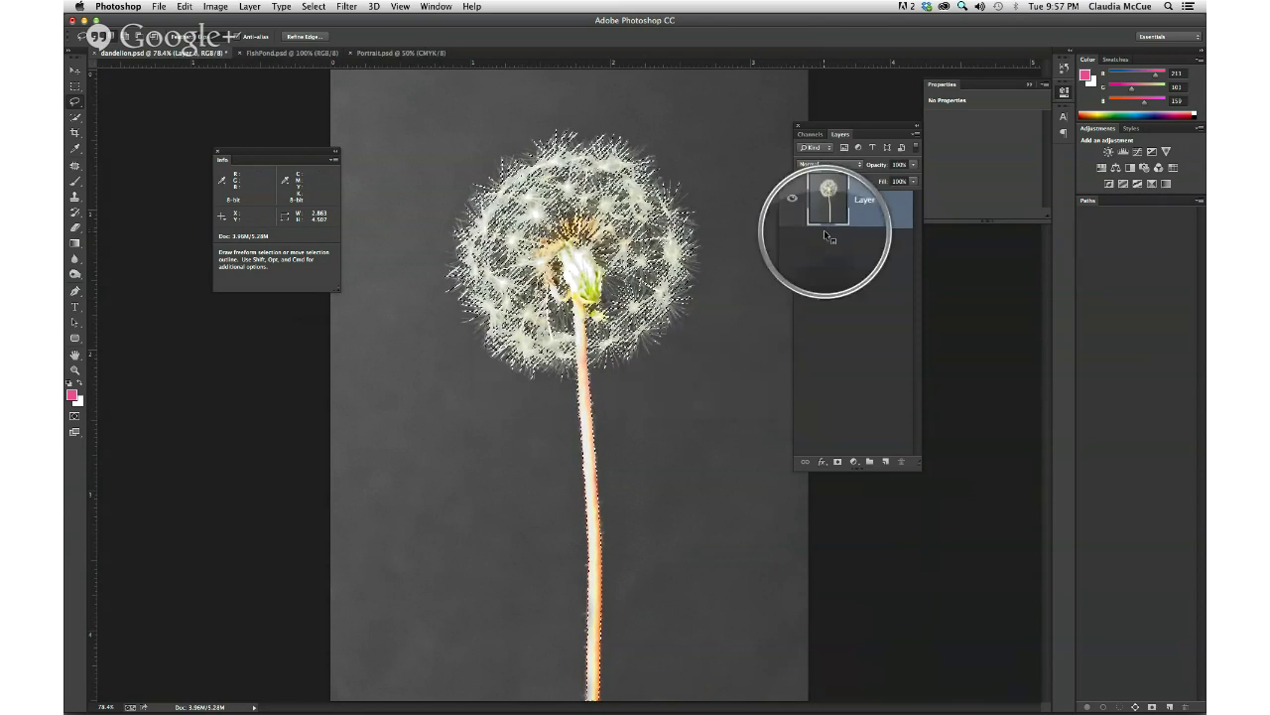
{"action": "left_click", "coordinate": [827, 219], "text": "super"}
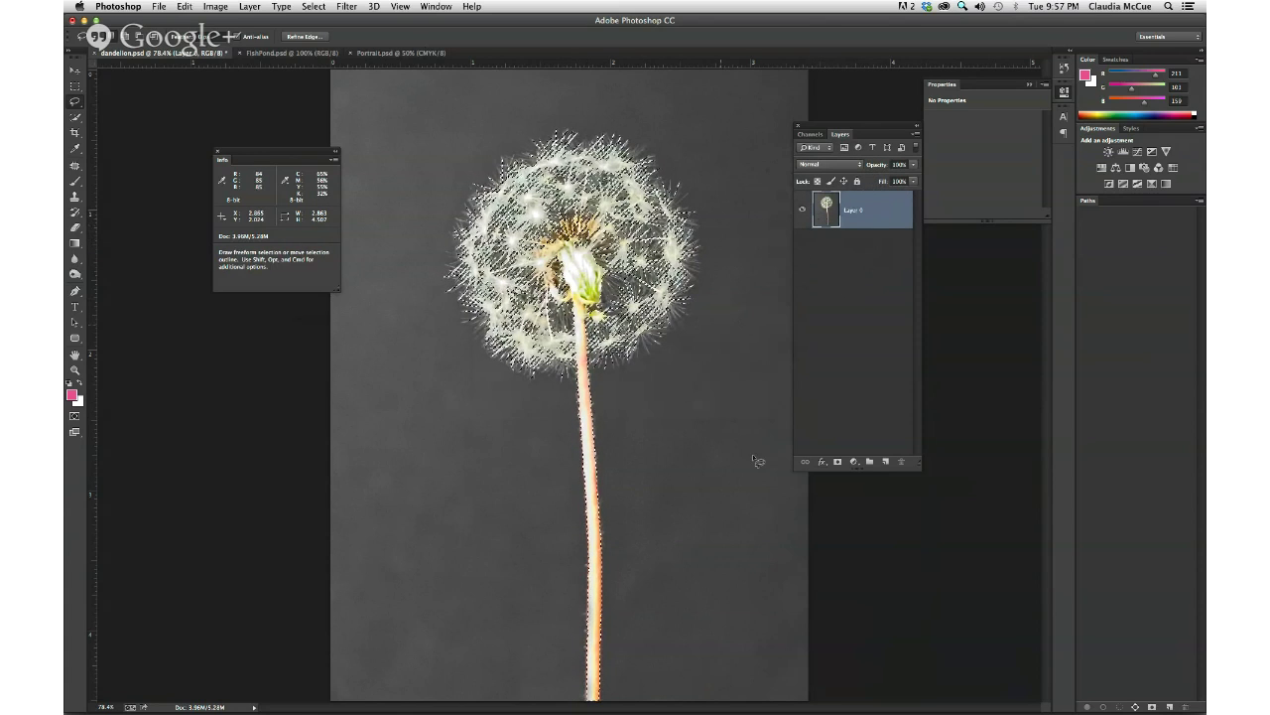
{"action": "left_click", "coordinate": [838, 460]}
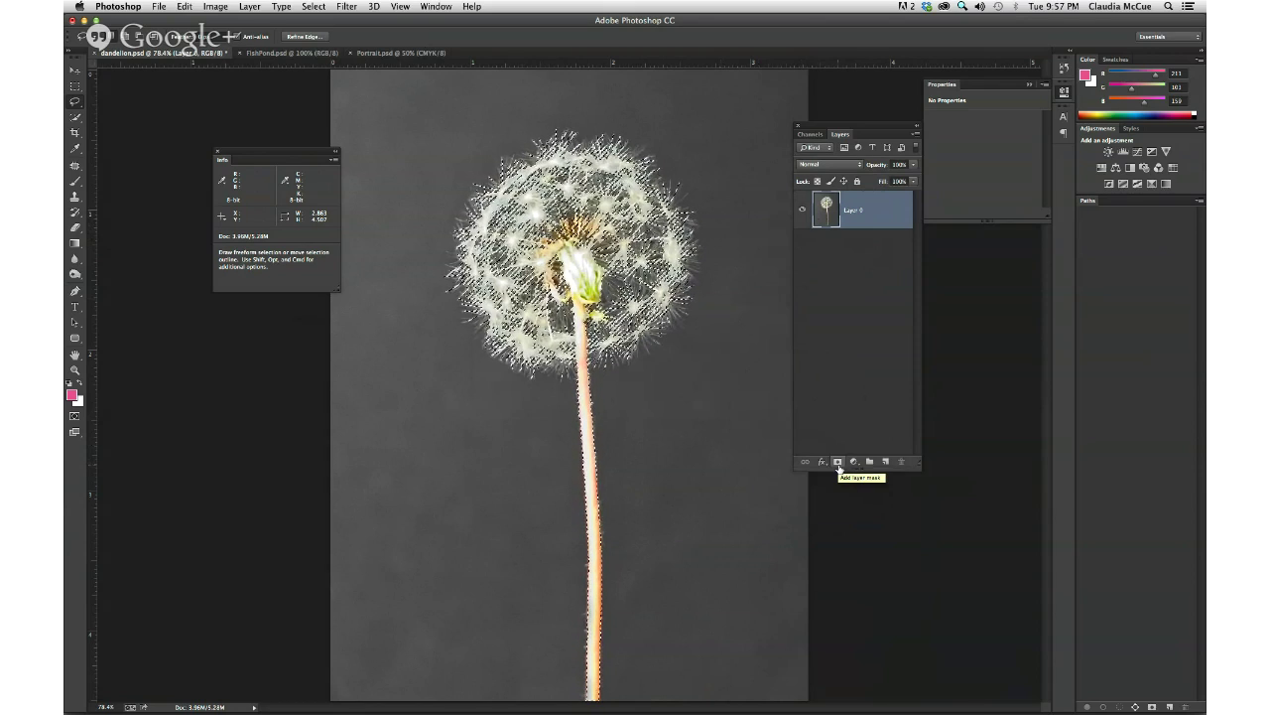
{"action": "left_click", "coordinate": [839, 463]}
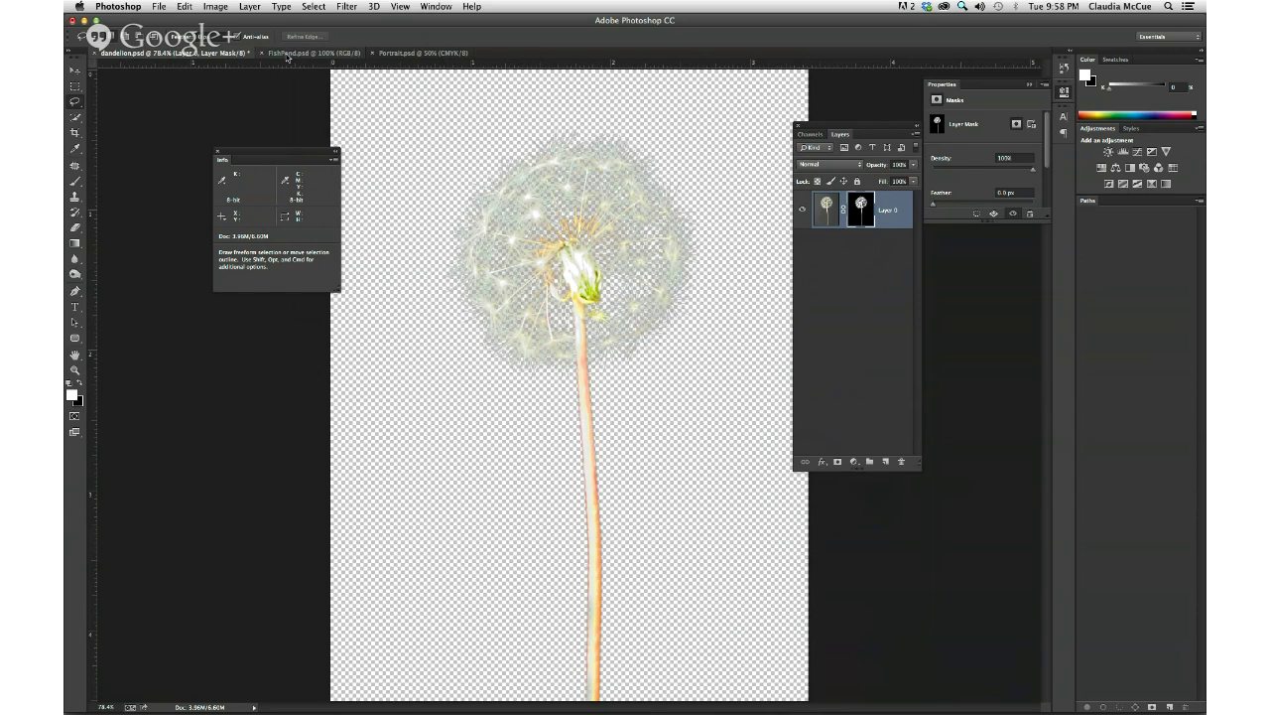
Step: Close Portrait.psd and arrange dandelion.psd and FishPond.psd side by side
{"action": "left_click", "coordinate": [373, 53]}
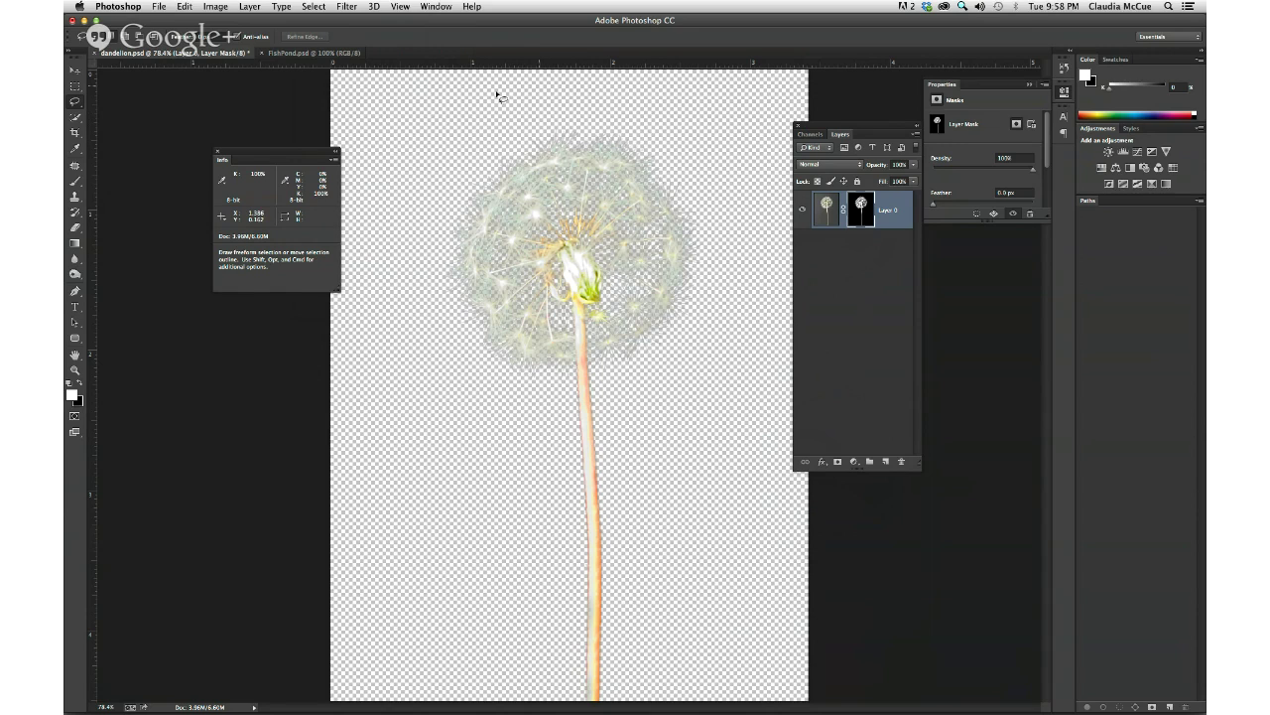
{"action": "left_click", "coordinate": [439, 7]}
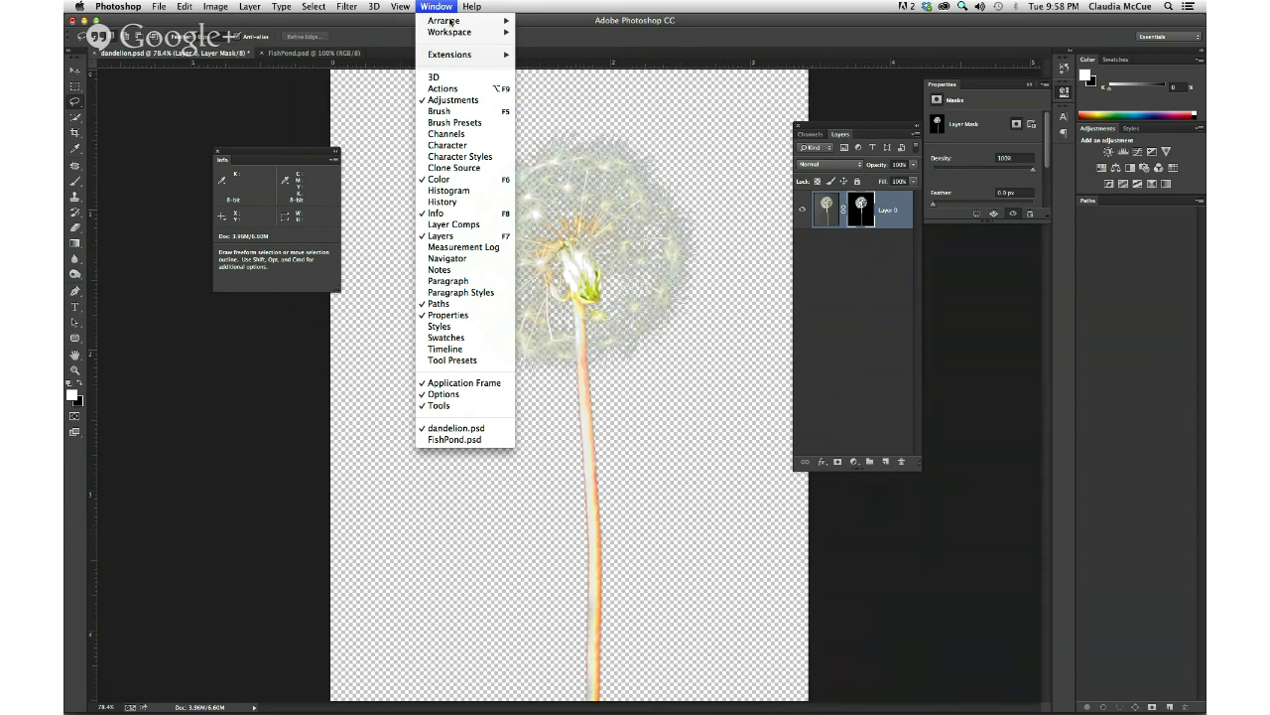
{"action": "mouse_move", "coordinate": [453, 22]}
{"action": "left_click", "coordinate": [556, 58]}
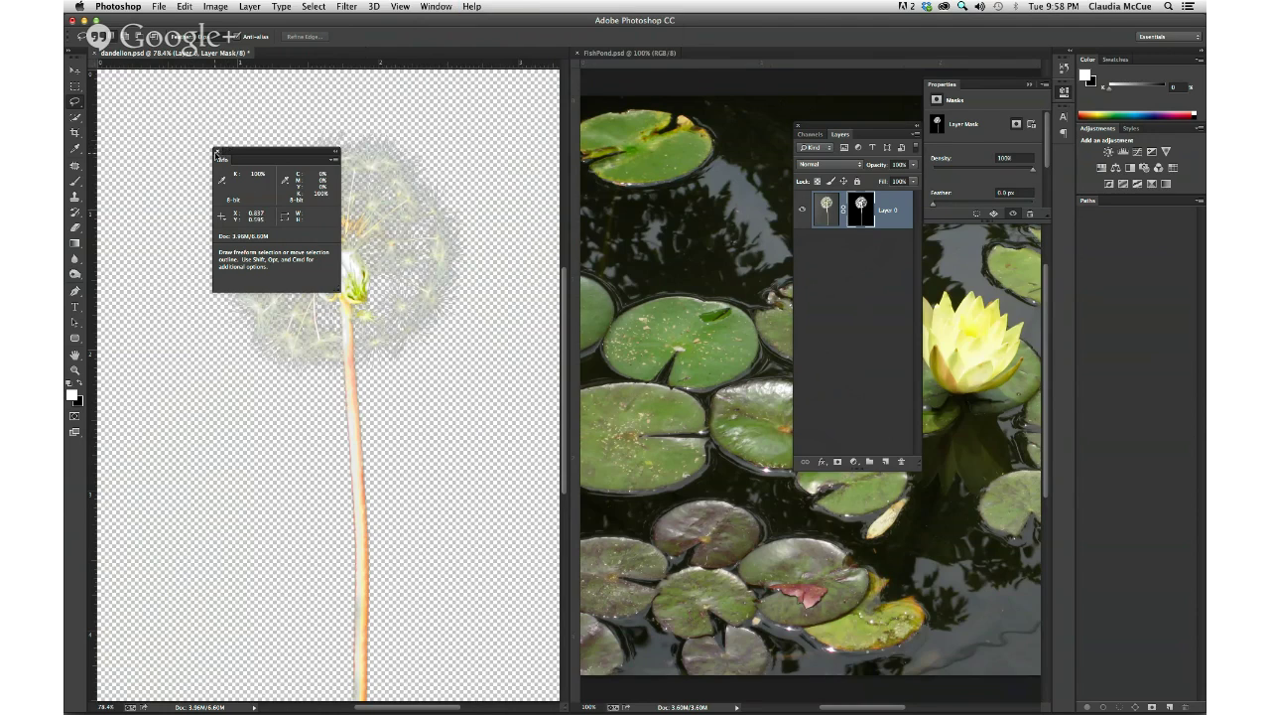
Step: Close the Info panel, activate the Move tool, and reset the Essentials workspace
{"action": "left_click", "coordinate": [217, 152]}
{"action": "left_click", "coordinate": [74, 71]}
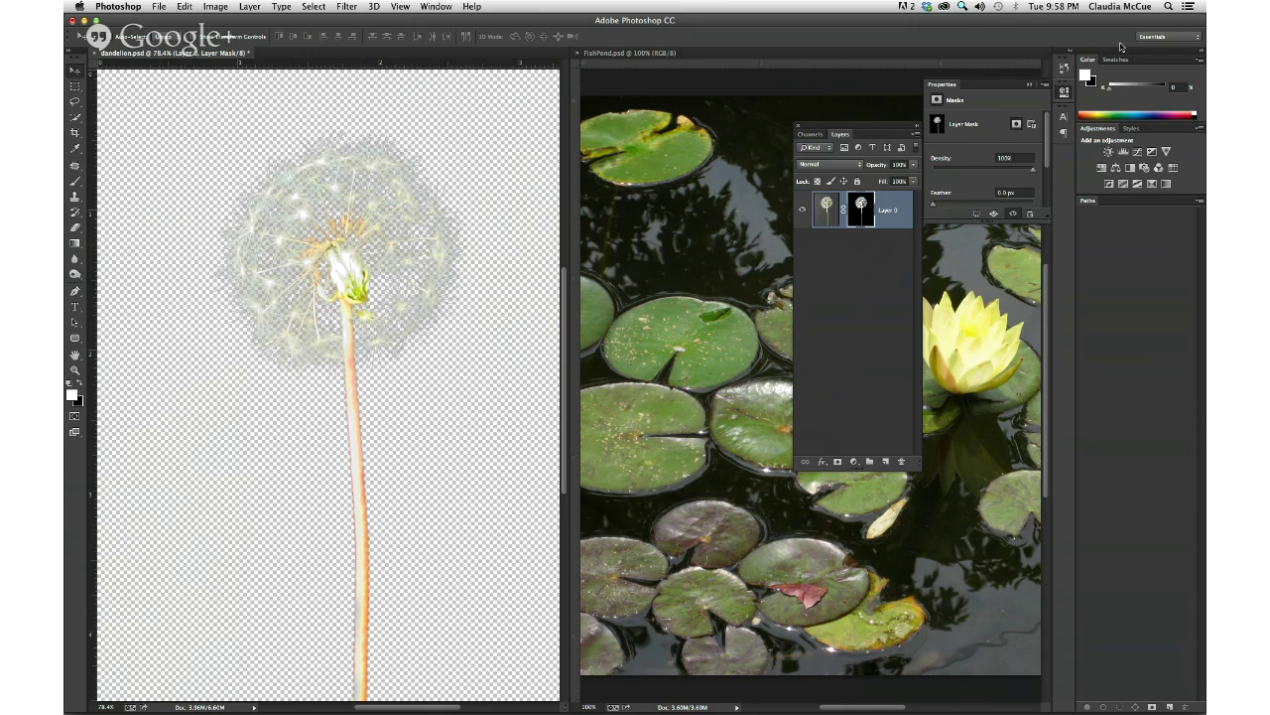
{"action": "left_click", "coordinate": [1151, 36]}
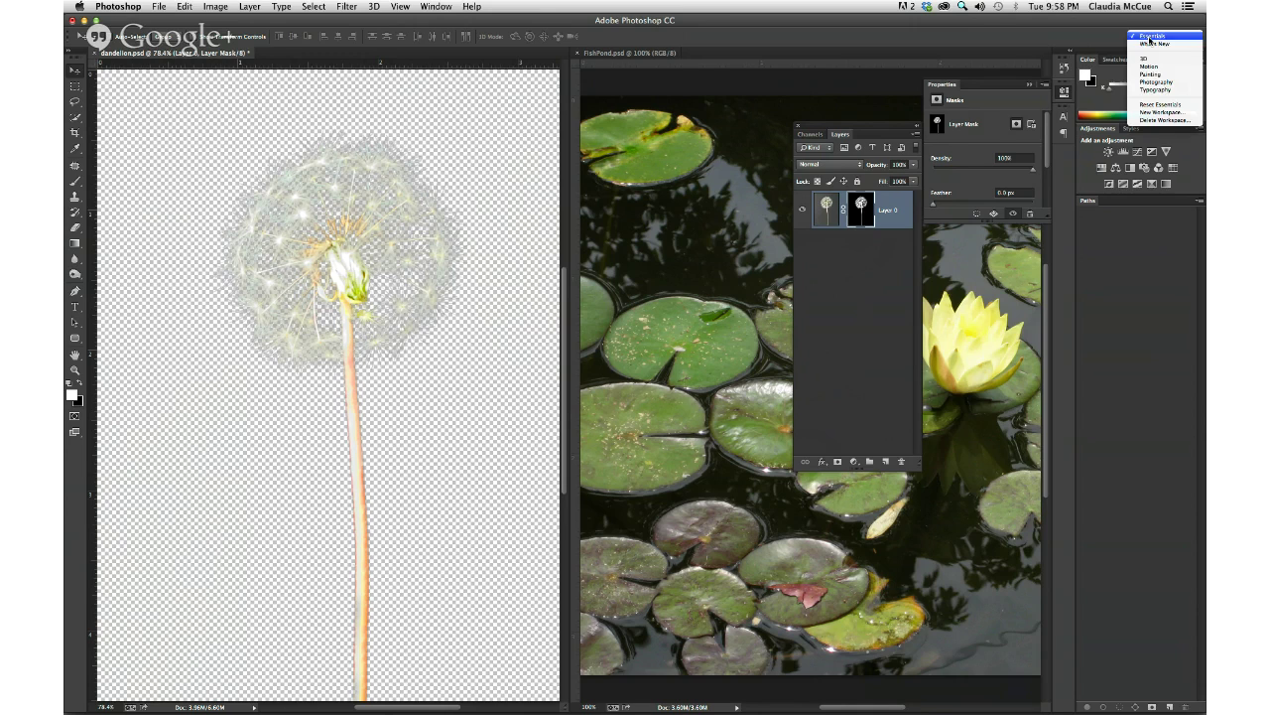
{"action": "left_click", "coordinate": [1162, 105]}
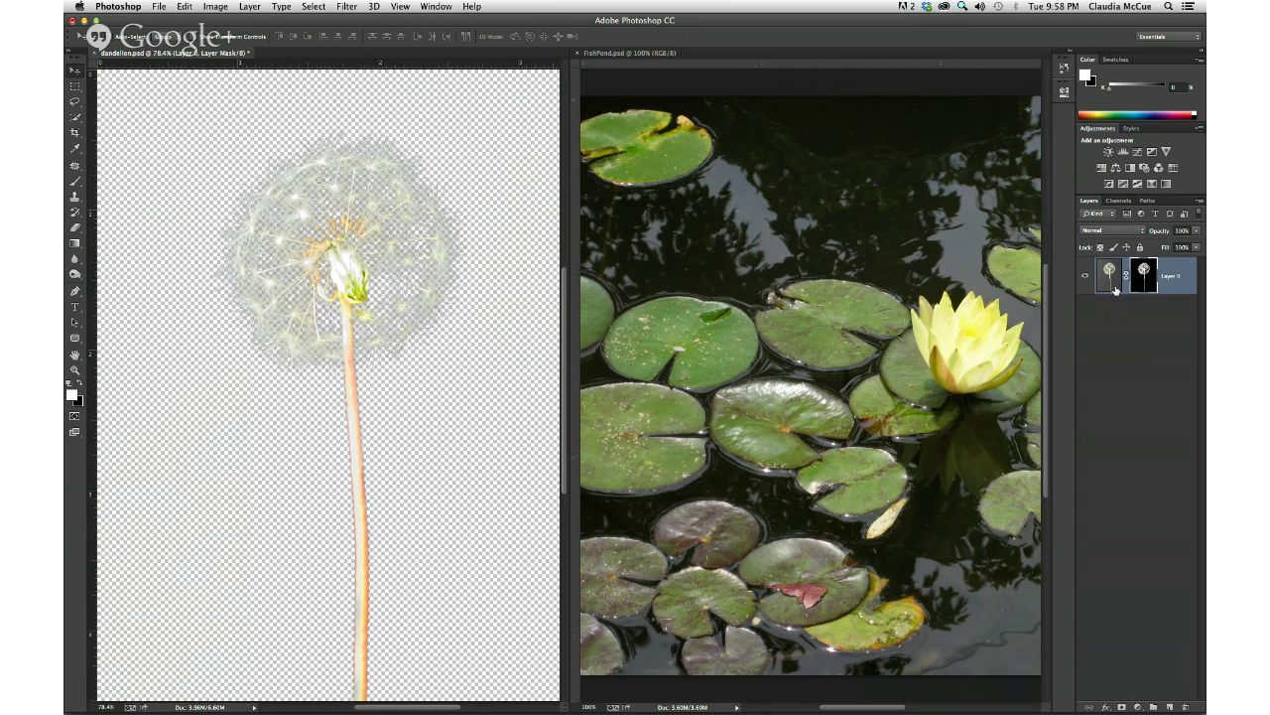
Step: Copy the masked dandelion layer into FishPond.psd and position the flower just right of the yellow water lily
{"action": "left_click_drag", "start_coordinate": [1109, 281], "coordinate": [773, 332]}
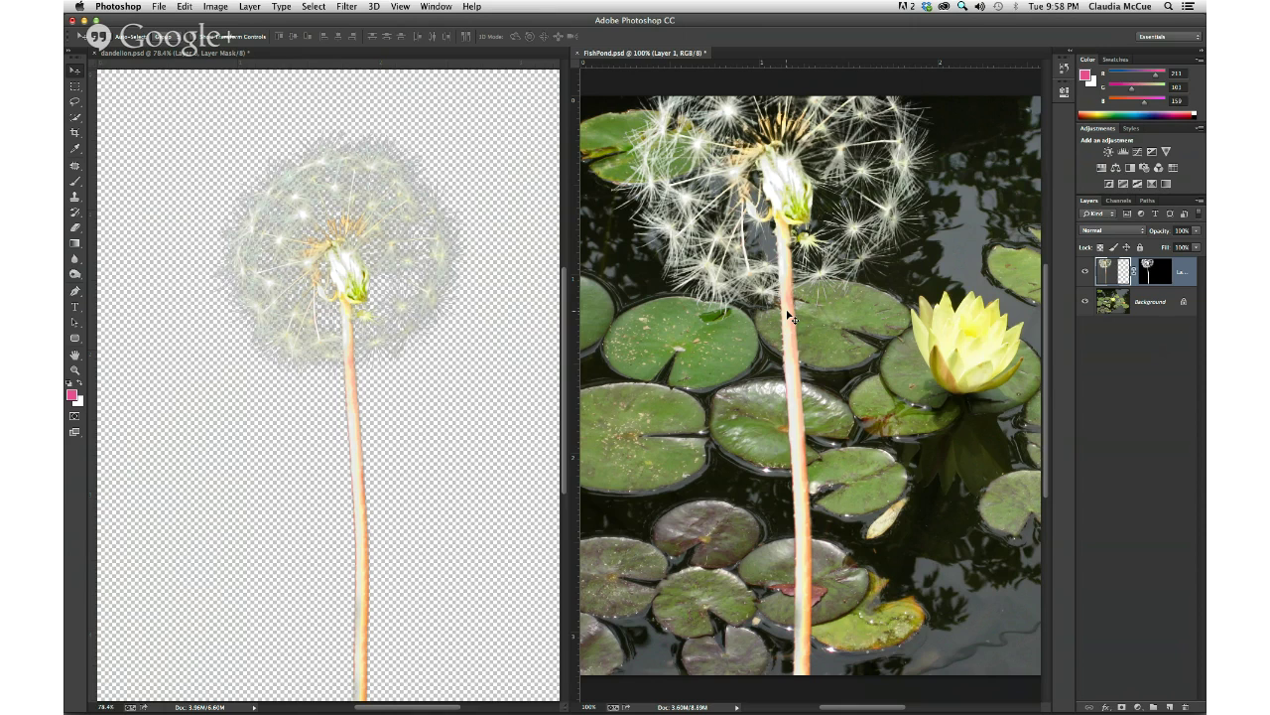
{"action": "key", "text": "super+minus"}
{"action": "key", "text": "super+minus"}
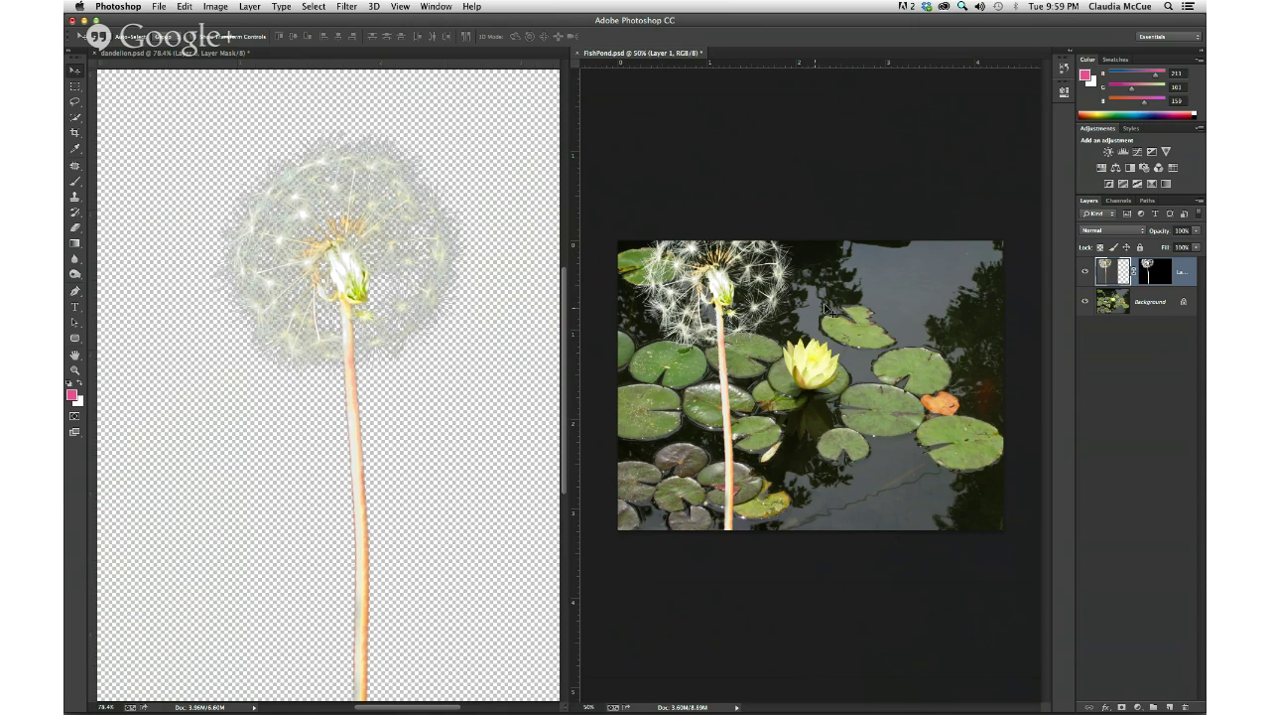
{"action": "left_click_drag", "start_coordinate": [715, 285], "coordinate": [893, 370]}
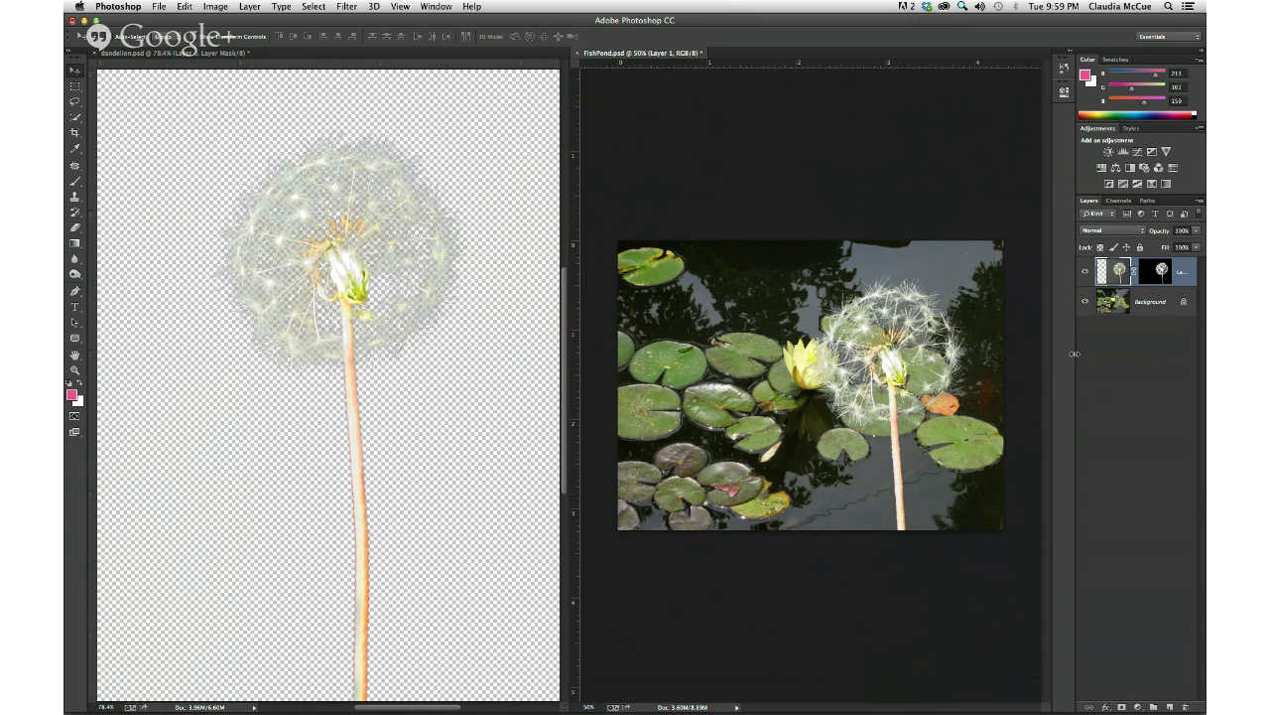
Step: Convert the dandelion layer in FishPond.psd to a Smart Object, and open its contents to check the image and layer mask
{"action": "left_click", "coordinate": [1201, 203]}
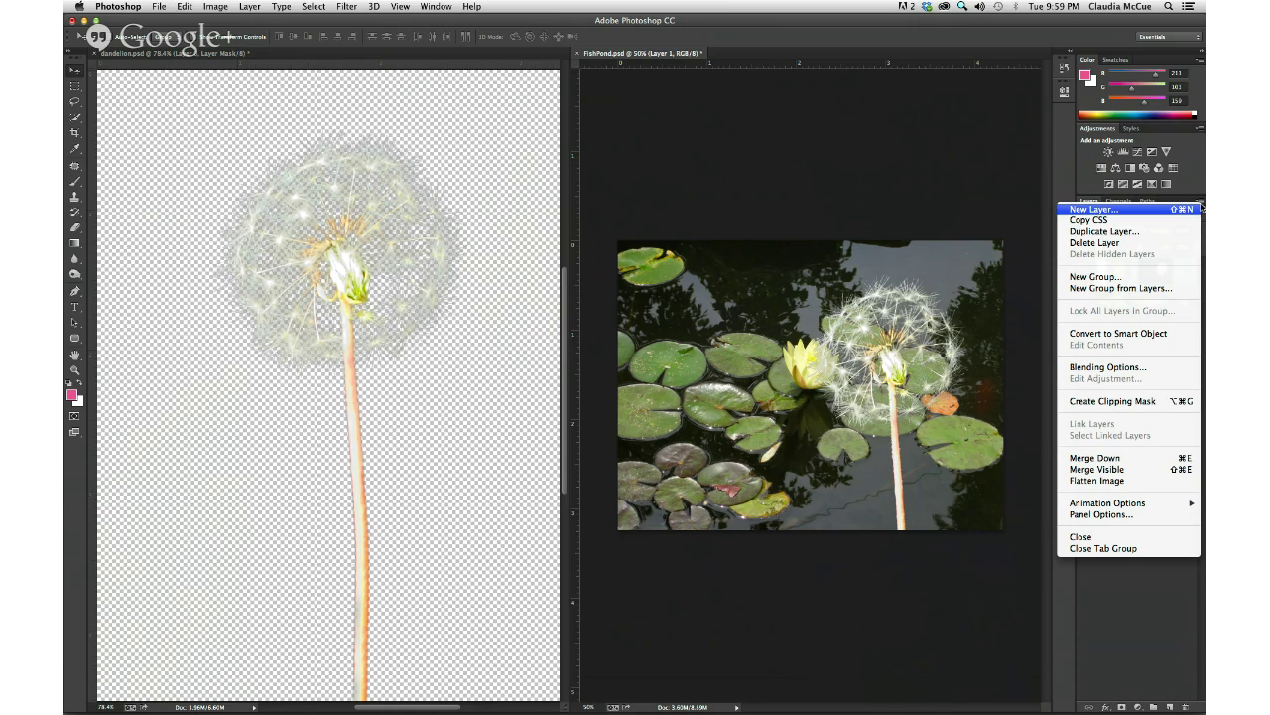
{"action": "left_click", "coordinate": [1120, 333]}
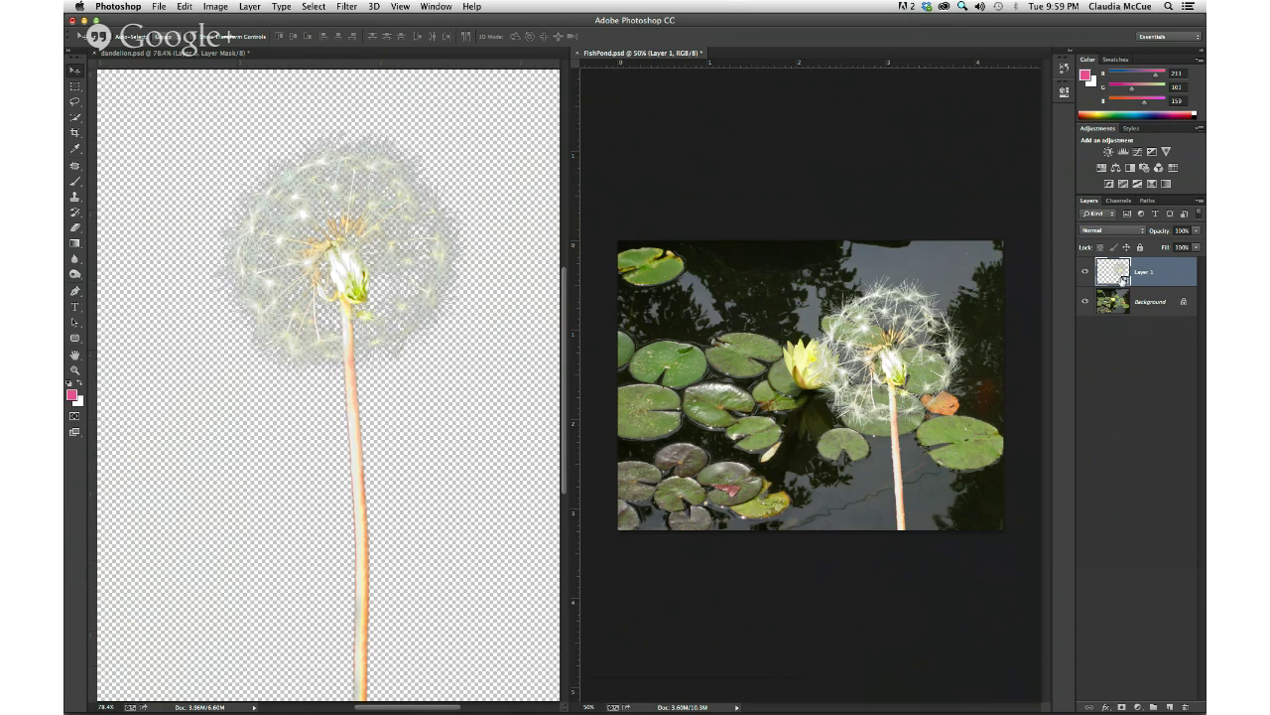
{"action": "double_click", "coordinate": [1115, 270]}
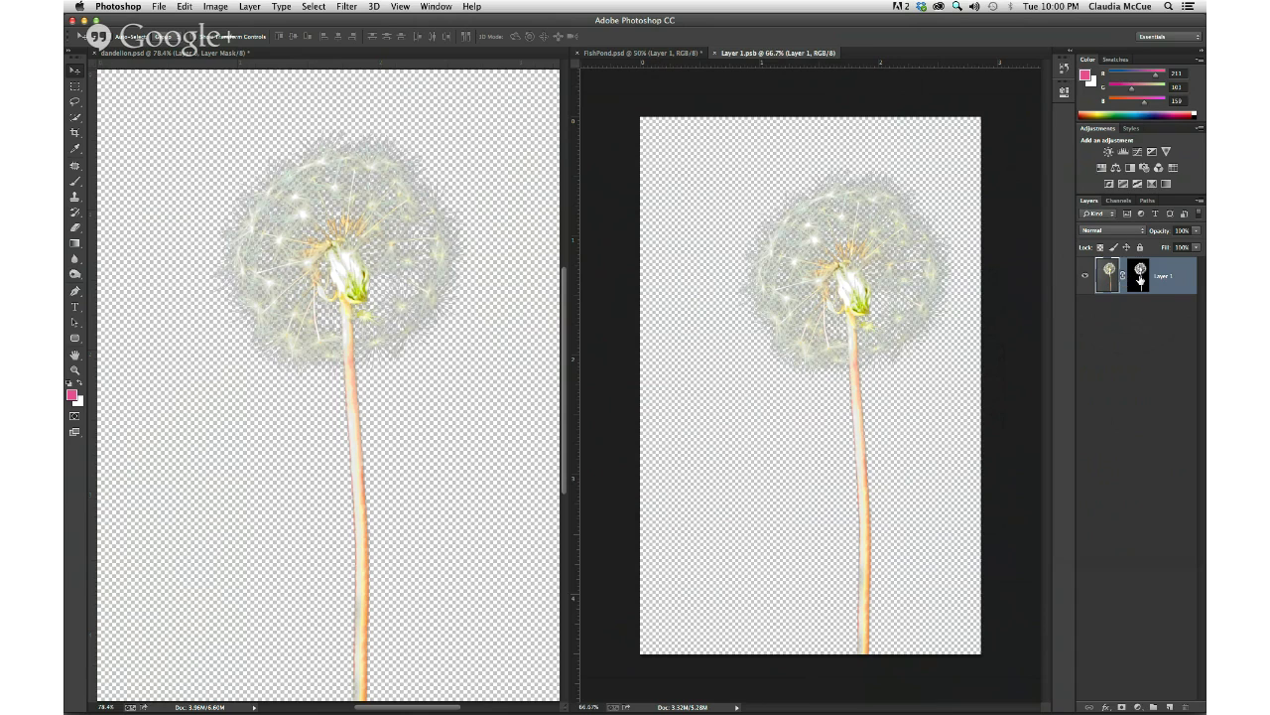
{"action": "left_click", "coordinate": [1142, 276]}
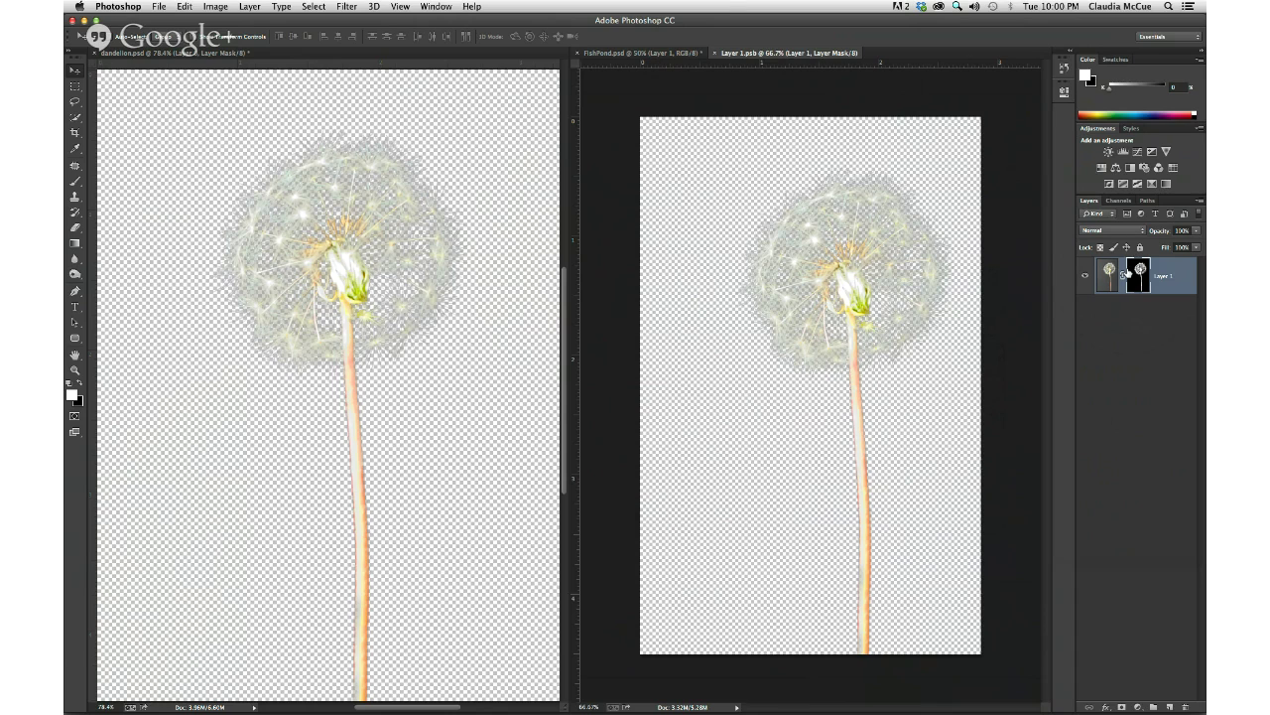
{"action": "left_click", "coordinate": [1109, 282]}
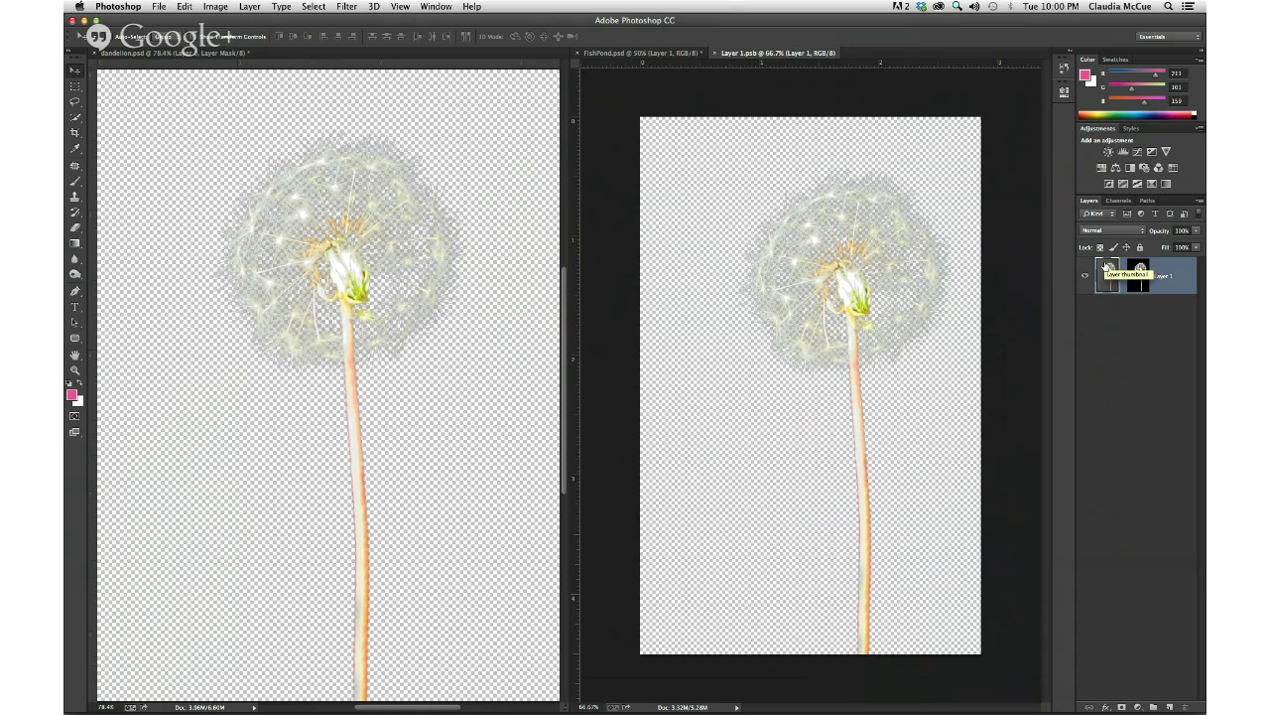
Step: Inspect the dandelion's layer mask by itself and the layer with its mask disabled and re-enabled, and close Layer 1.psb without saving
{"action": "left_click", "coordinate": [1141, 271]}
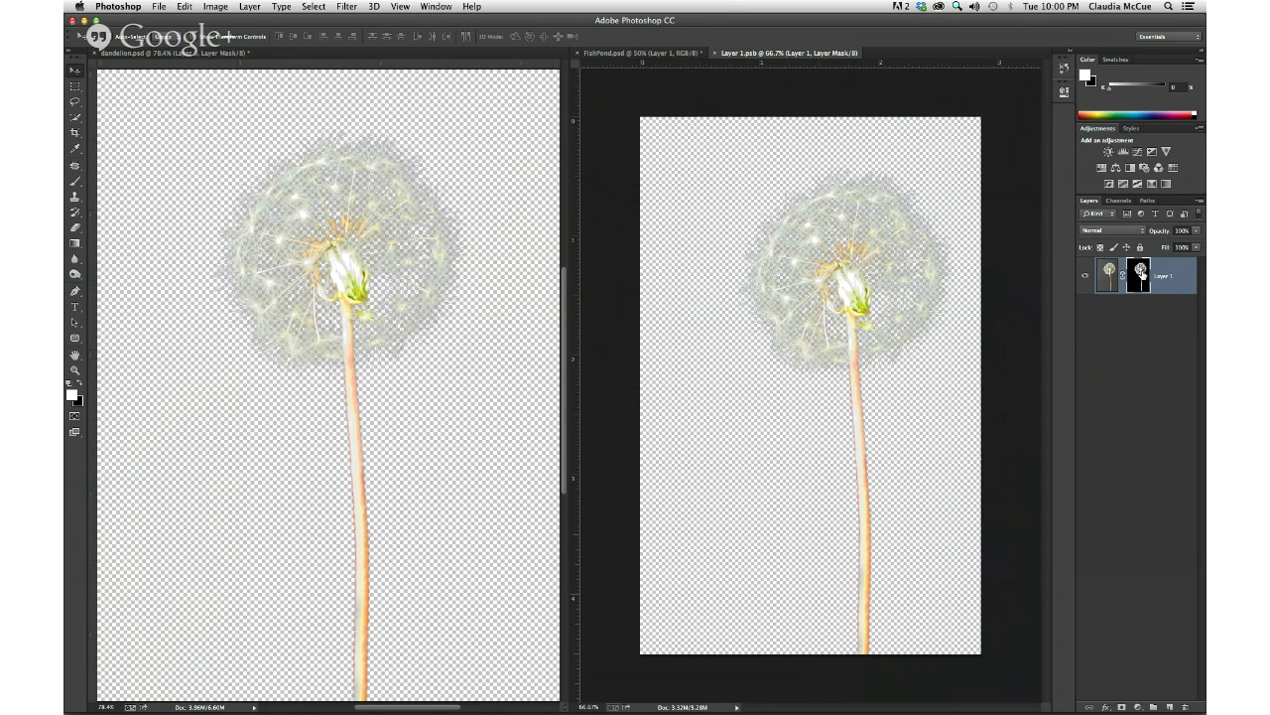
{"action": "left_click", "coordinate": [1142, 275], "text": "alt"}
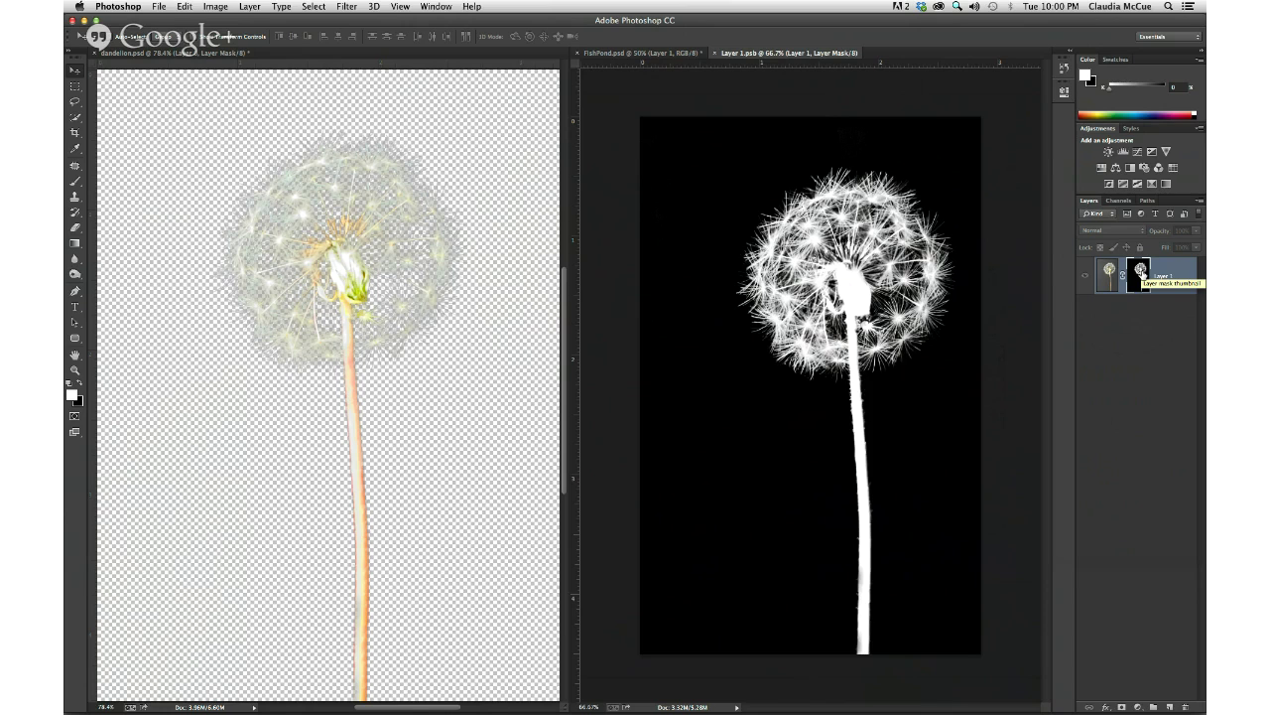
{"action": "left_click", "coordinate": [1141, 275], "text": "alt"}
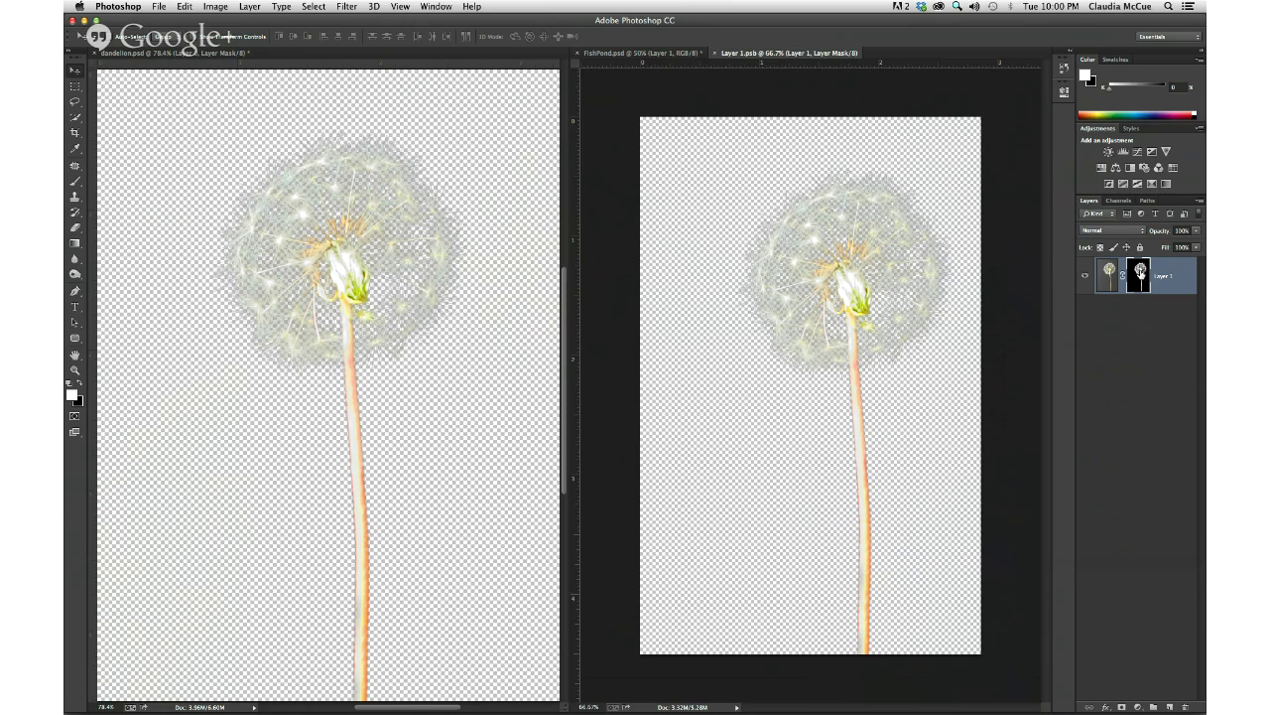
{"action": "left_click", "coordinate": [1142, 273], "text": "shift"}
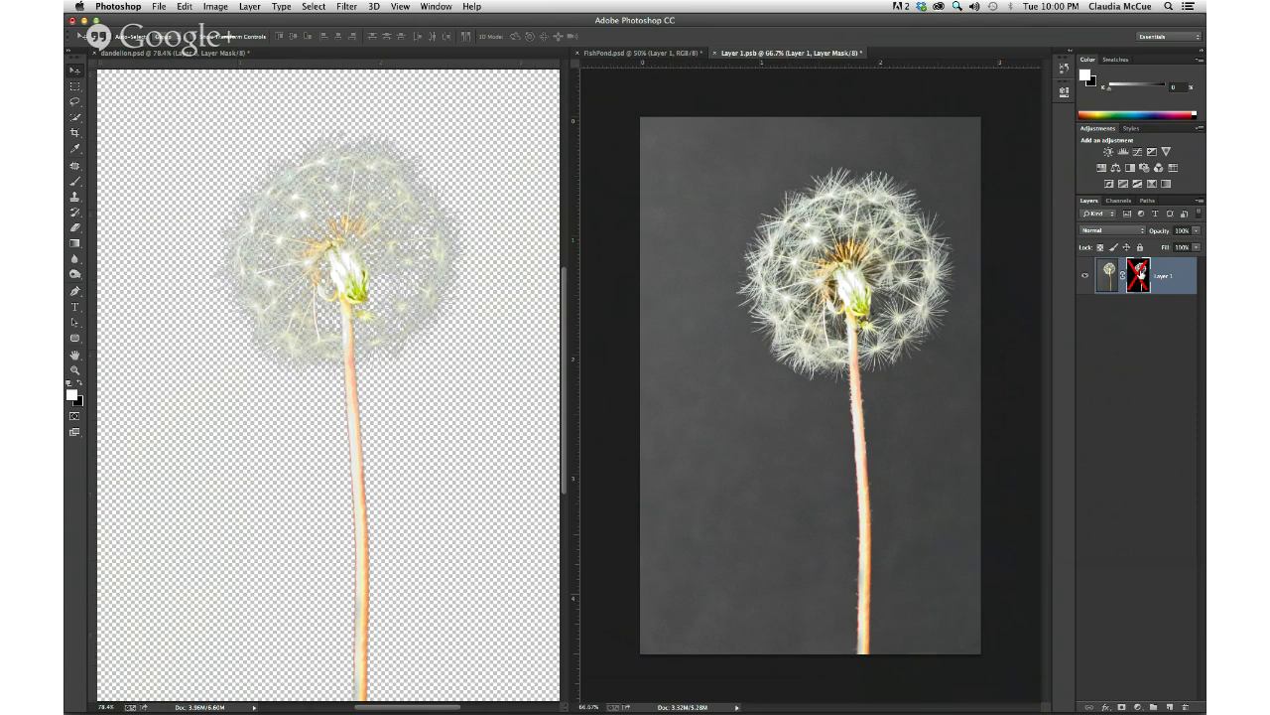
{"action": "left_click", "coordinate": [1142, 274], "text": "shift"}
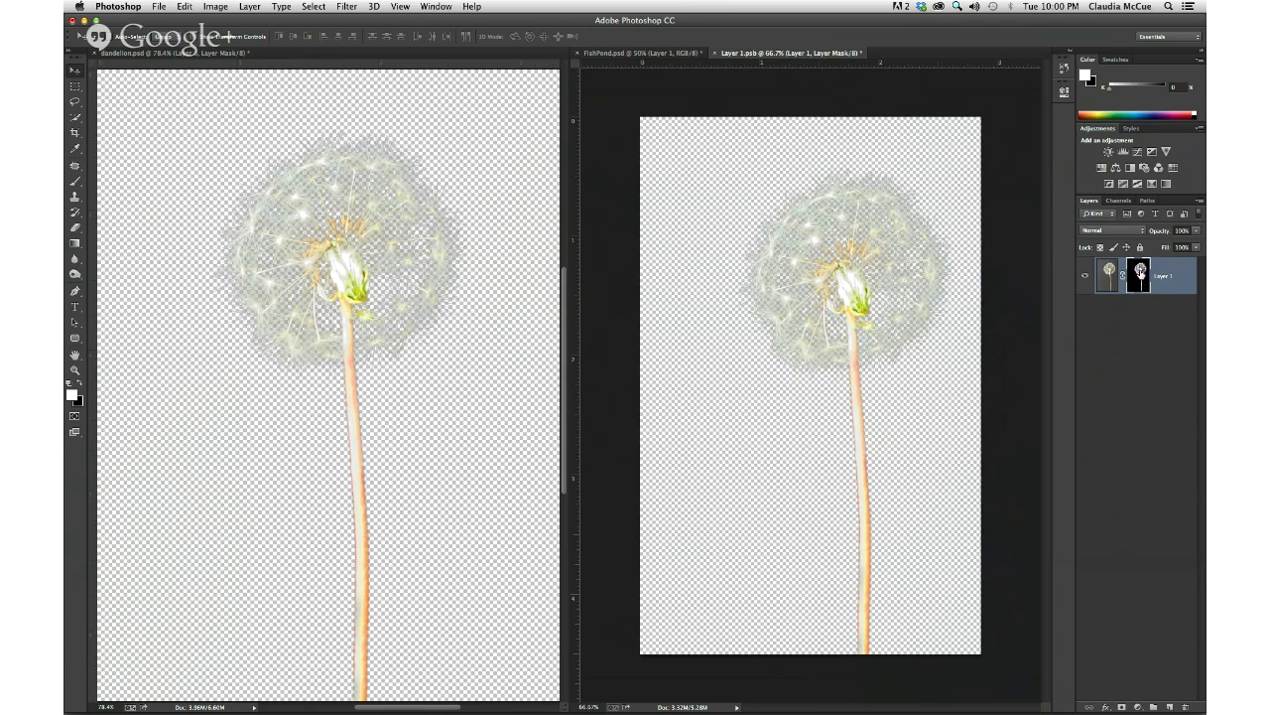
{"action": "left_click", "coordinate": [716, 54]}
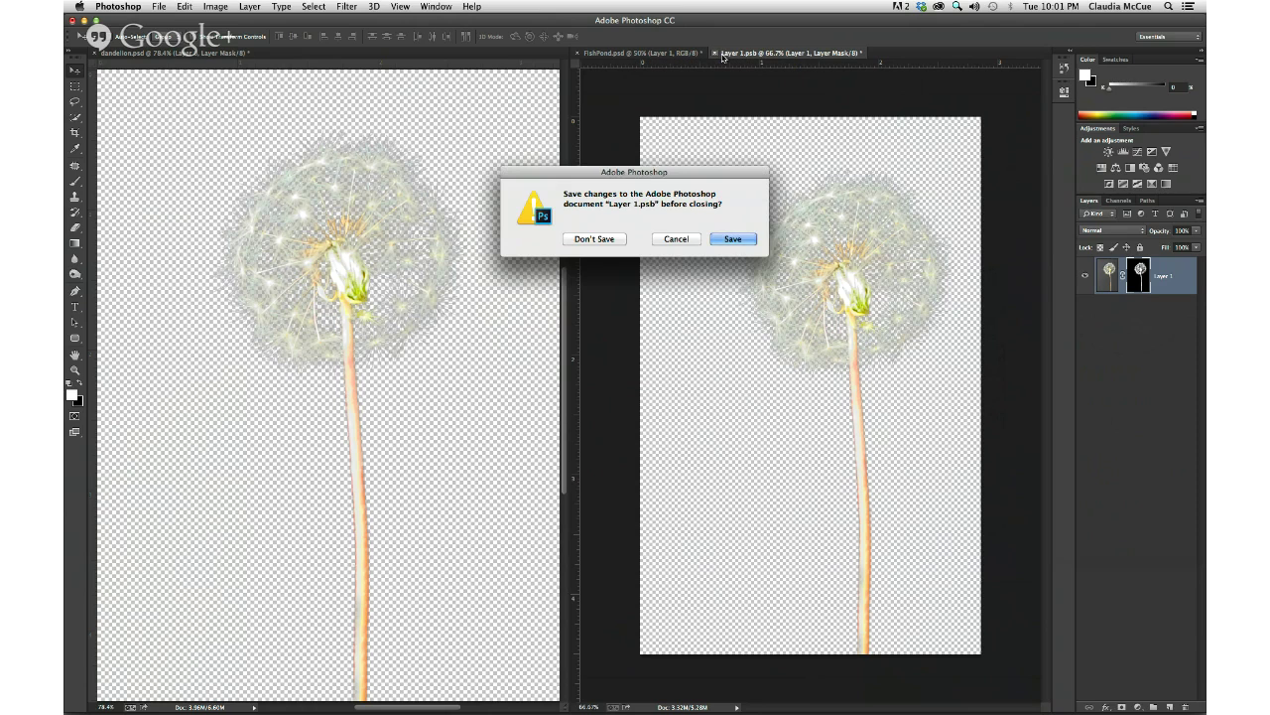
{"action": "left_click", "coordinate": [595, 238]}
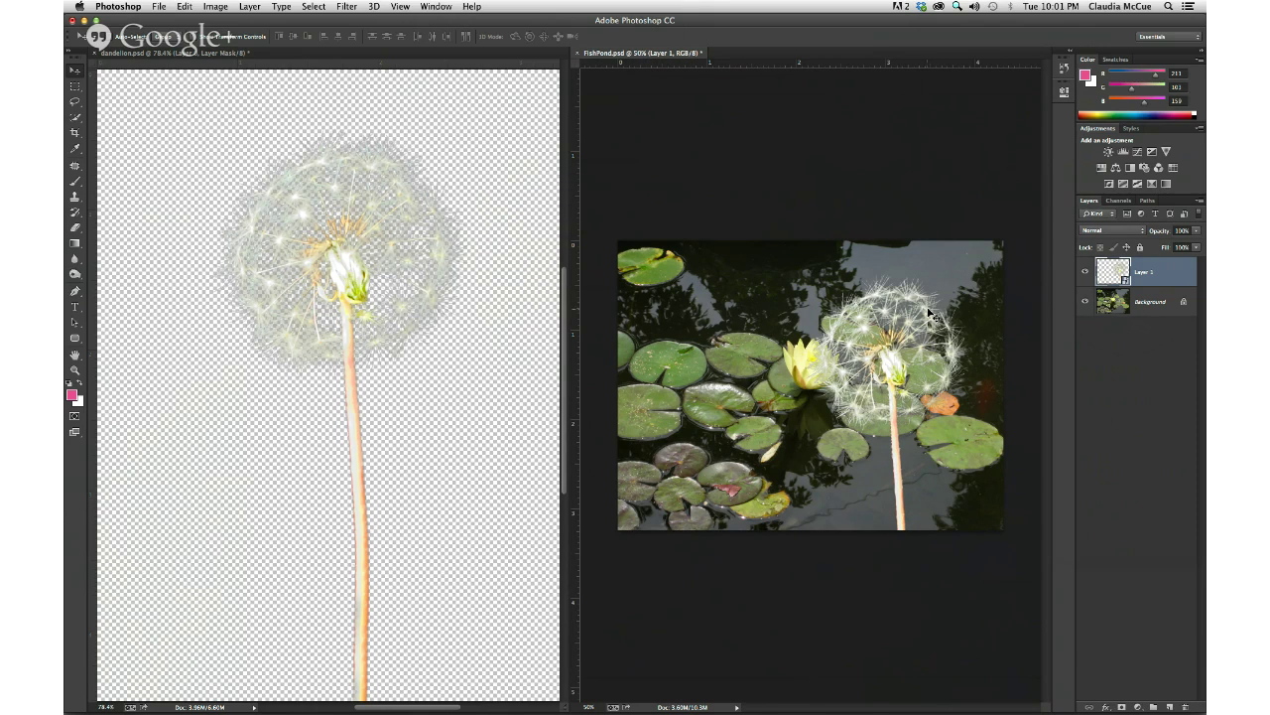
Step: Scale the dandelion Smart Object to about two thirds of its size, place it near the pond's right edge, and inspect its fine detail
{"action": "key", "text": "super+t"}
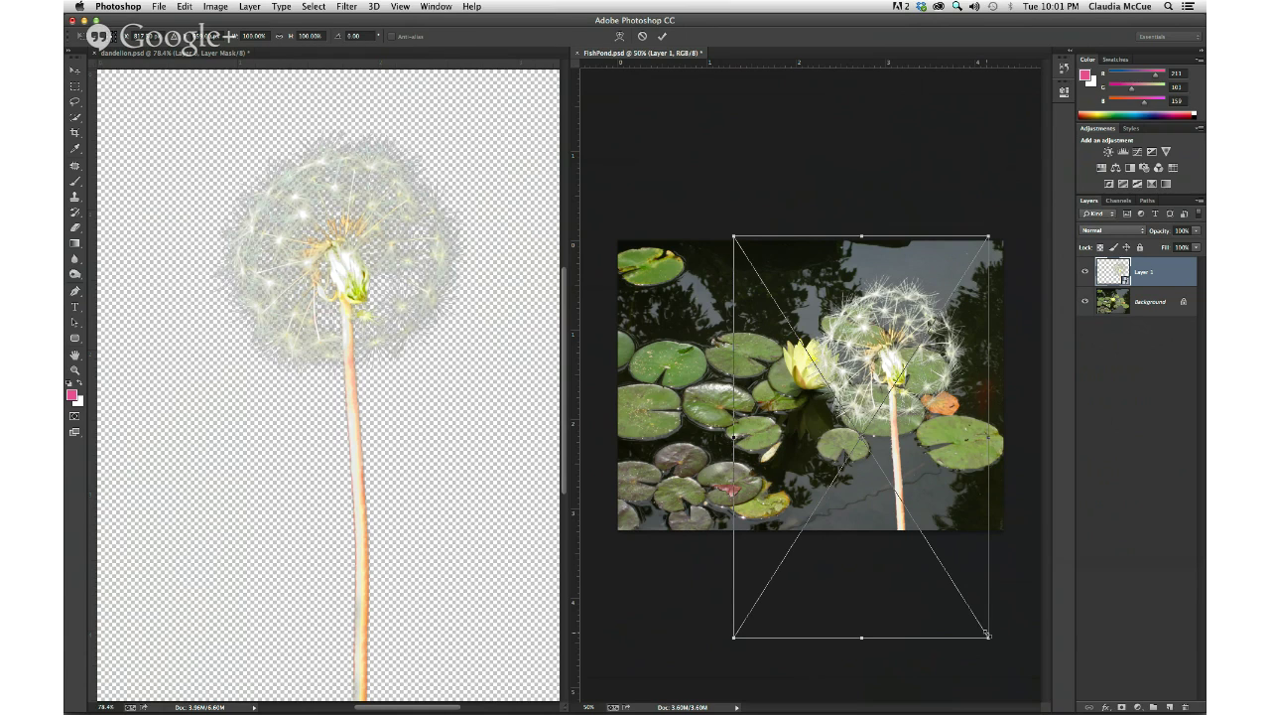
{"action": "left_click_drag", "start_coordinate": [987, 637], "coordinate": [901, 501]}
{"action": "left_click_drag", "start_coordinate": [836, 300], "coordinate": [937, 353]}
{"action": "key", "text": "Return"}
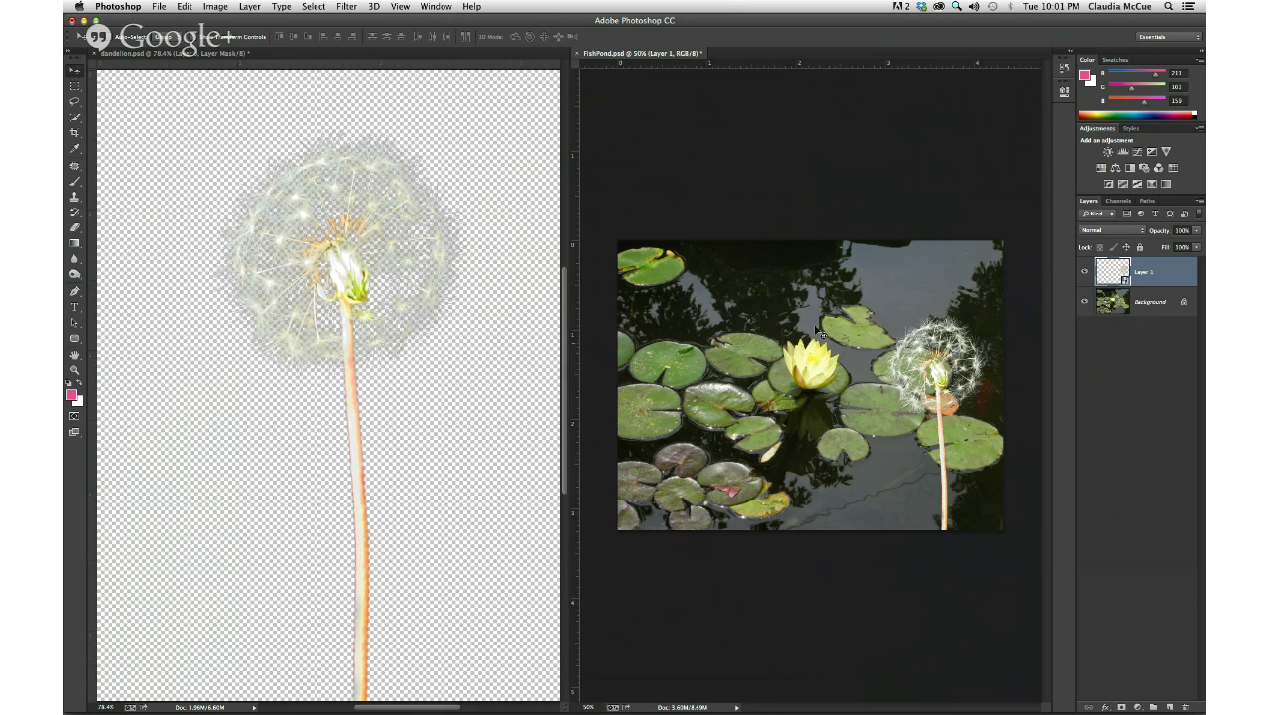
{"action": "key", "text": "super+space"}
{"action": "key", "text": "super+space"}
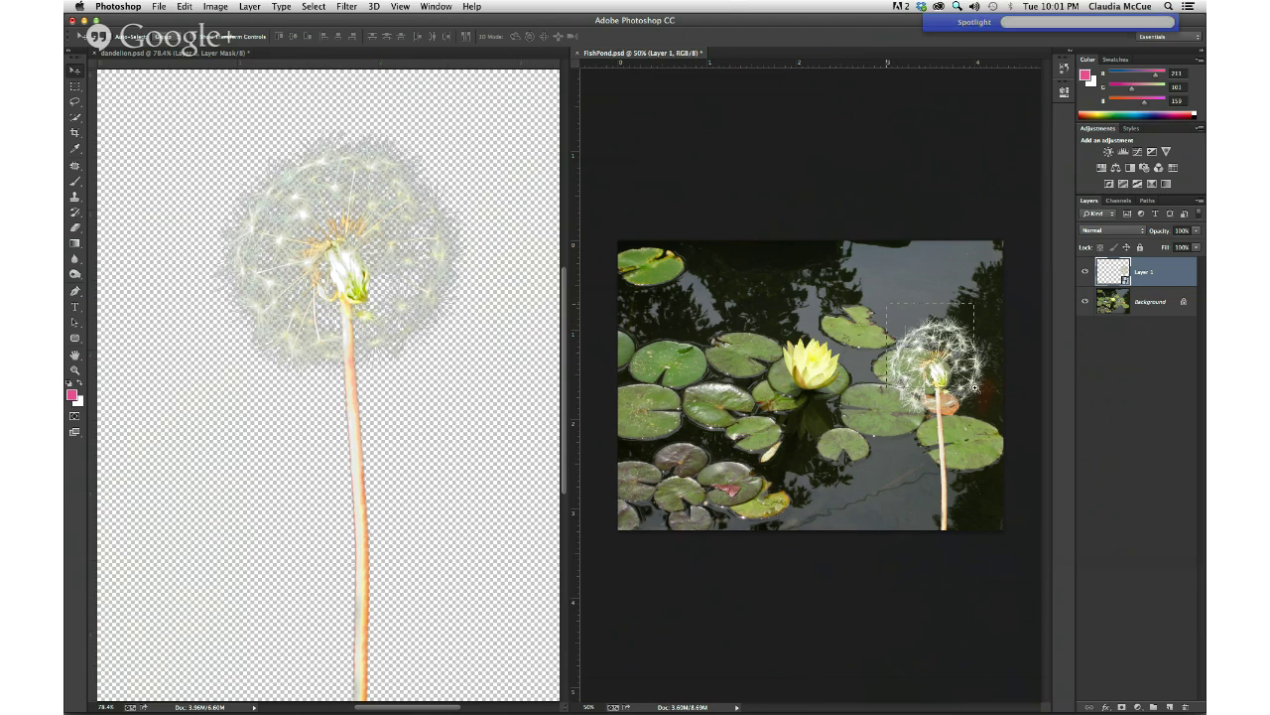
{"action": "left_click_drag", "start_coordinate": [930, 343], "coordinate": [975, 387]}
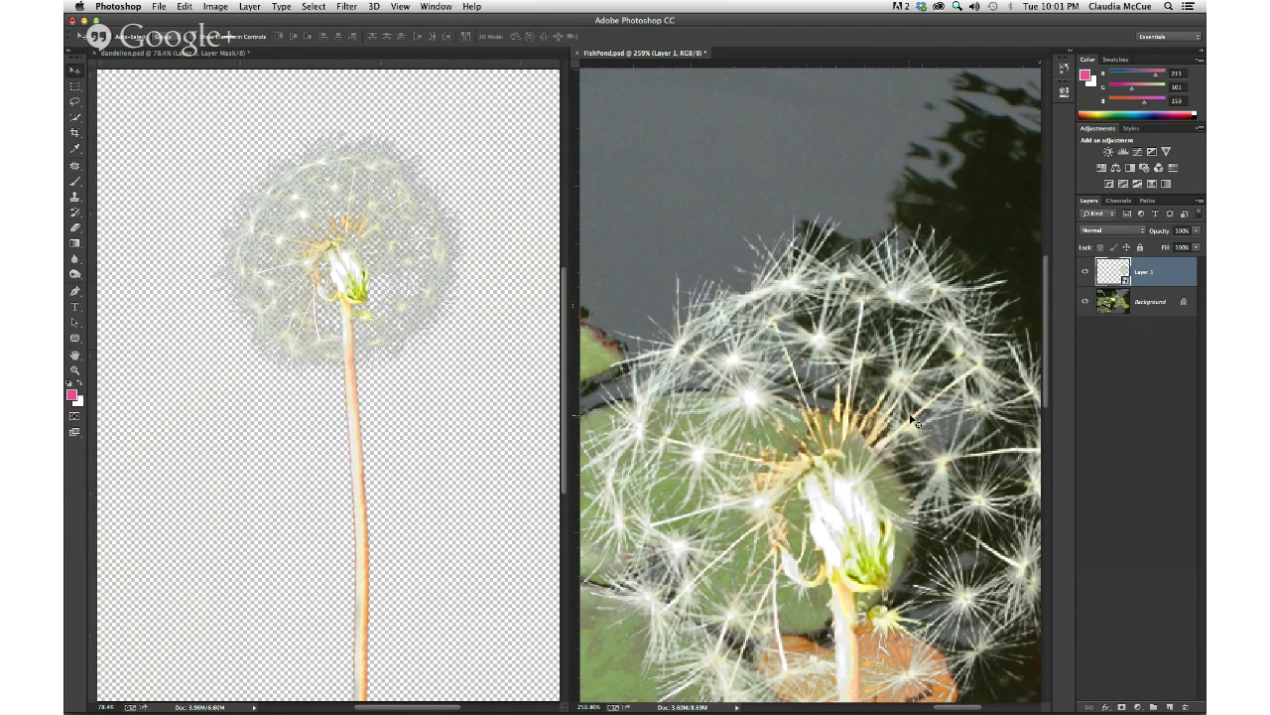
{"action": "scroll", "coordinate": [913, 420], "scroll_direction": "down", "scroll_amount": 5}
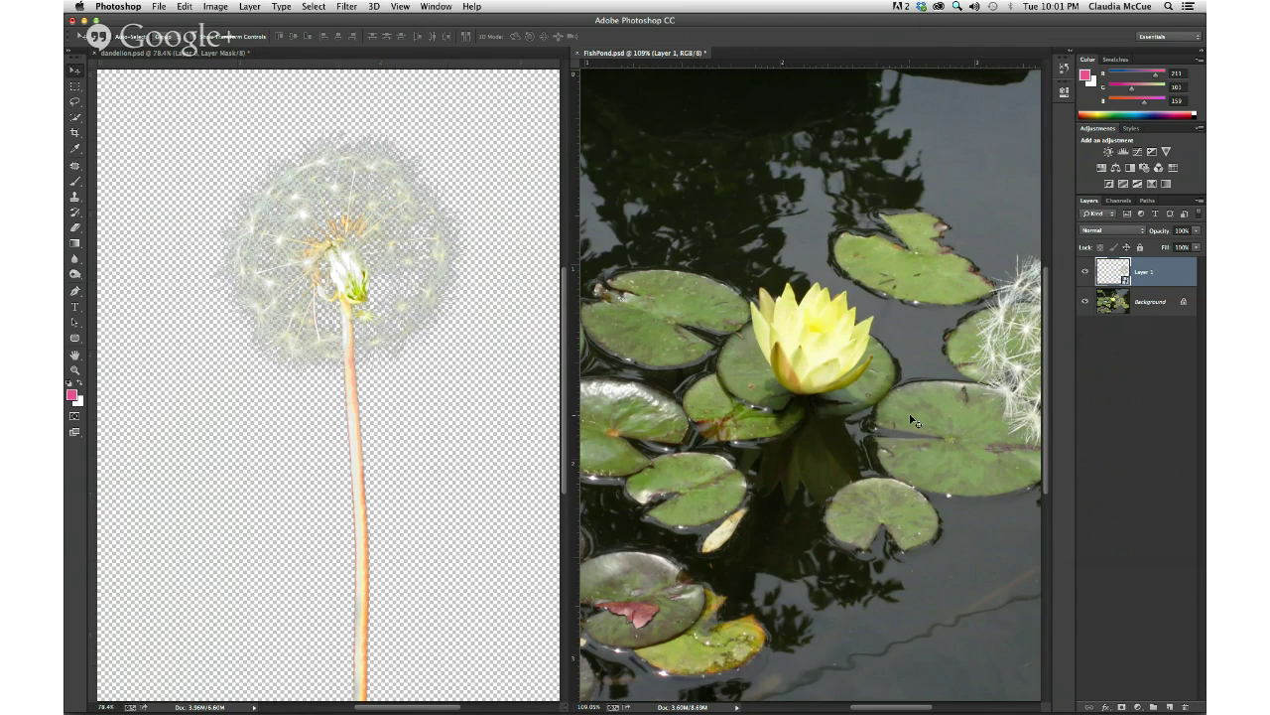
{"action": "scroll", "coordinate": [913, 420], "scroll_direction": "down", "scroll_amount": 2}
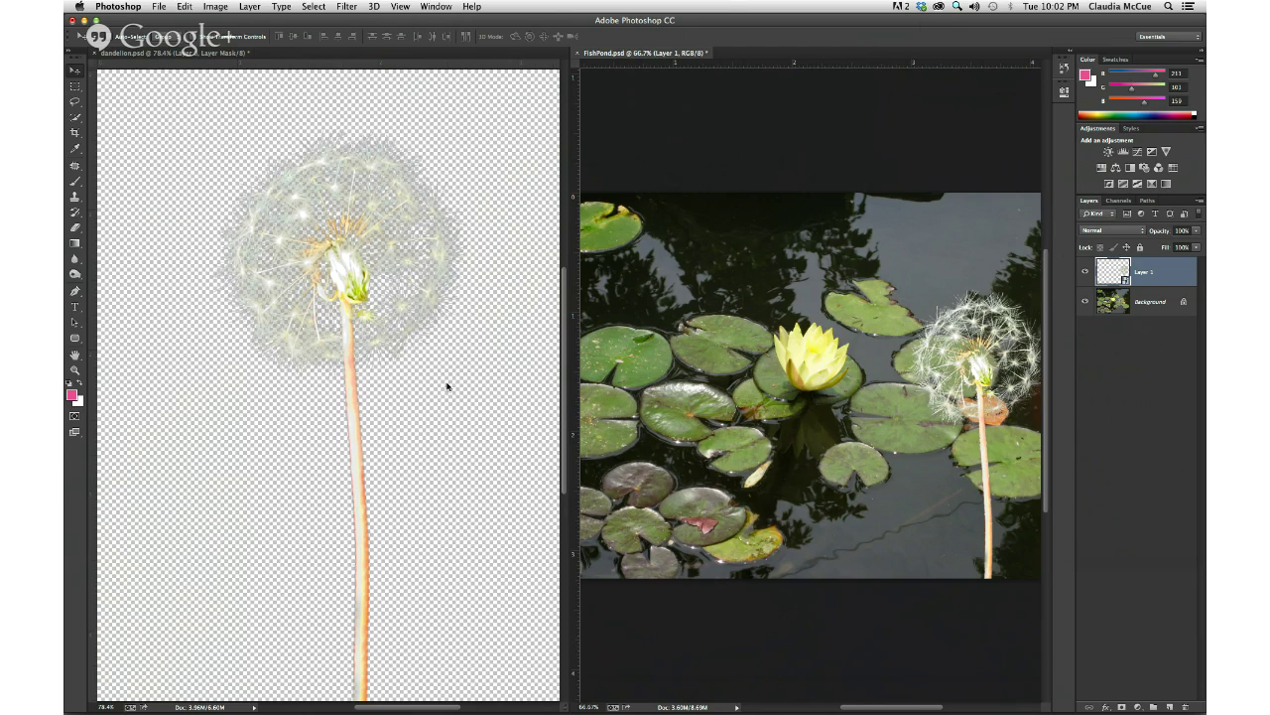
Step: Switch to Google Chrome
{"action": "key", "text": "super+Tab"}
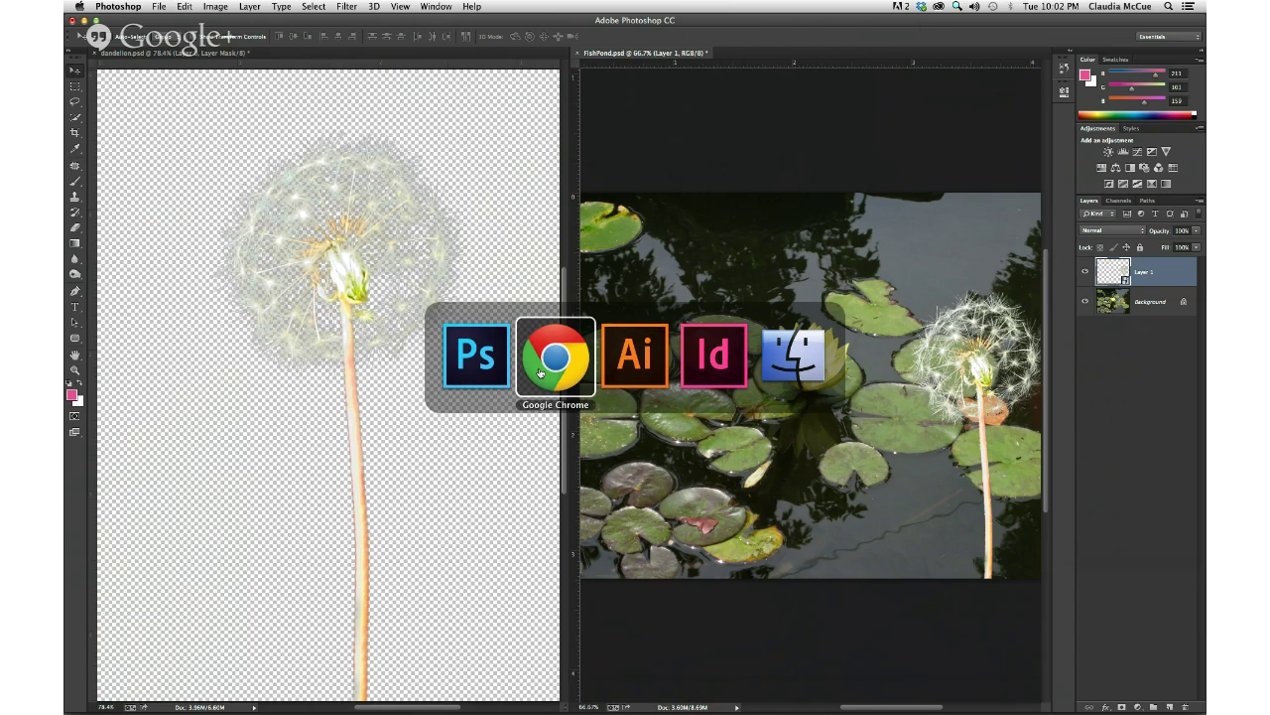
{"action": "left_click", "coordinate": [539, 371]}
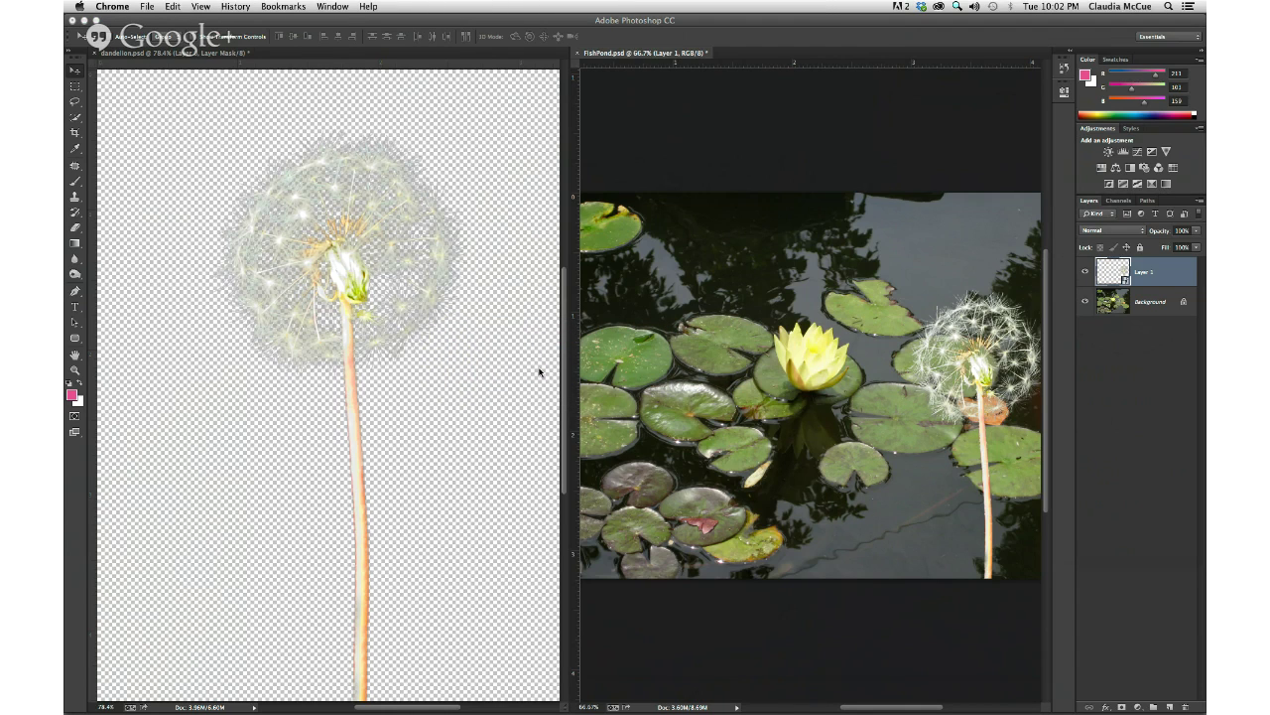
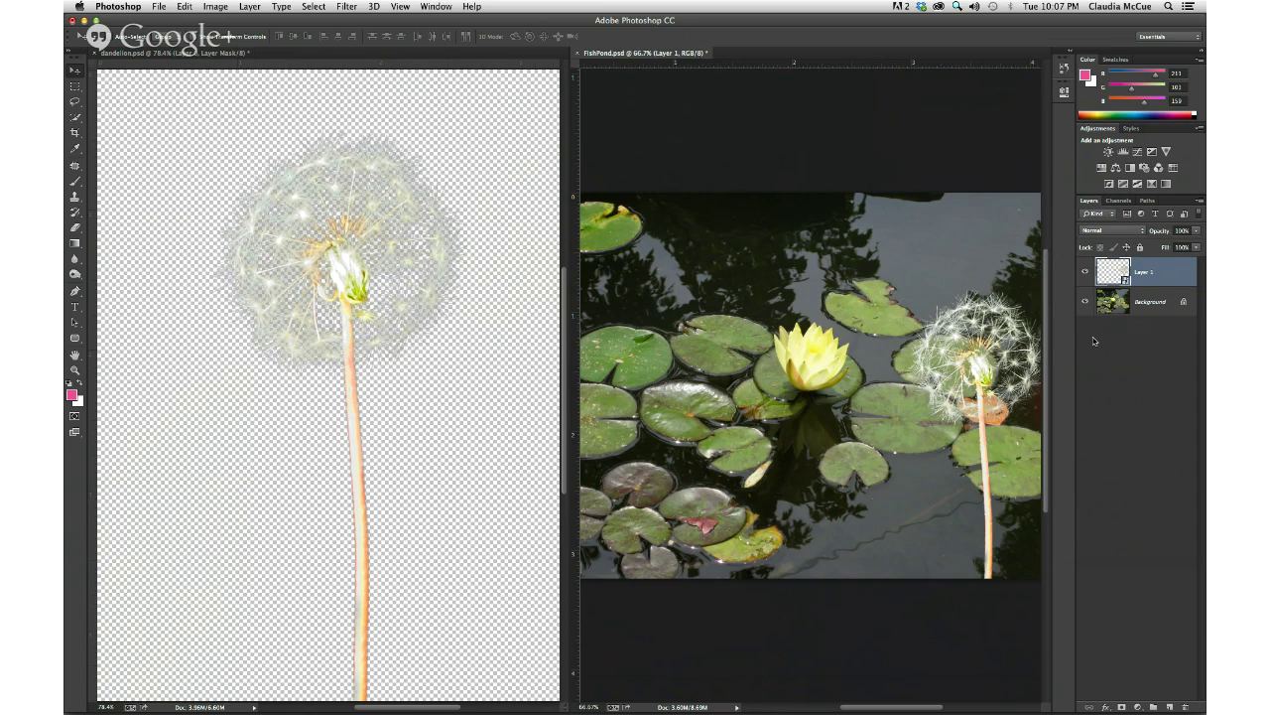
Step: Add a Hue/Saturation adjustment layer with Colorize enabled above the dandelion and save dandelion.psd with Maximize Compatibility
{"action": "left_click", "coordinate": [335, 198]}
{"action": "left_click", "coordinate": [666, 140]}
{"action": "left_click", "coordinate": [355, 275]}
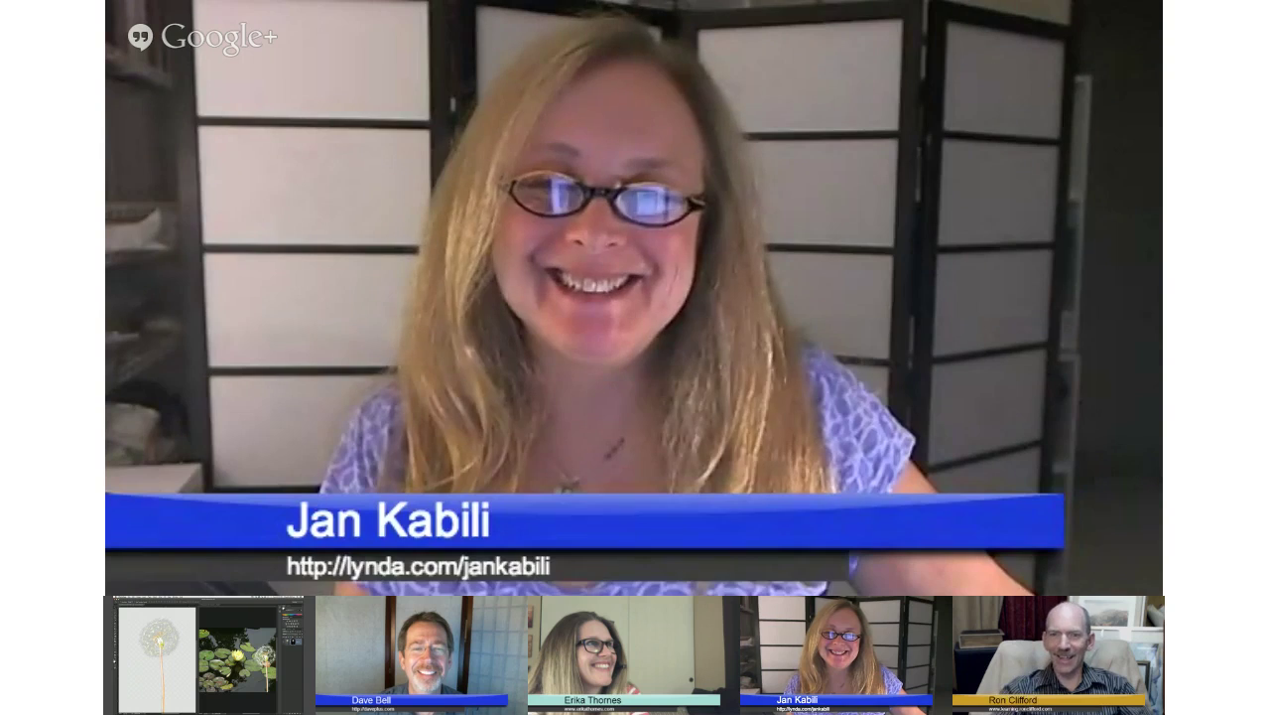
{"action": "left_click", "coordinate": [1101, 168]}
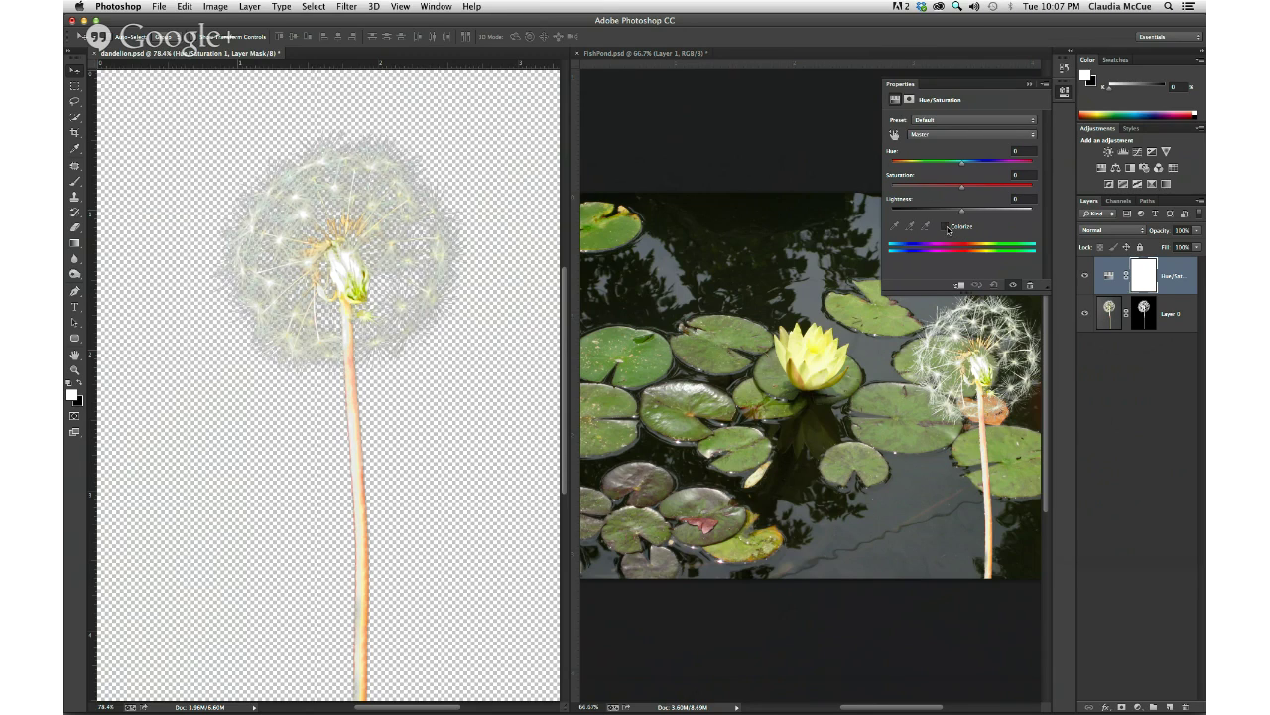
{"action": "left_click", "coordinate": [948, 227]}
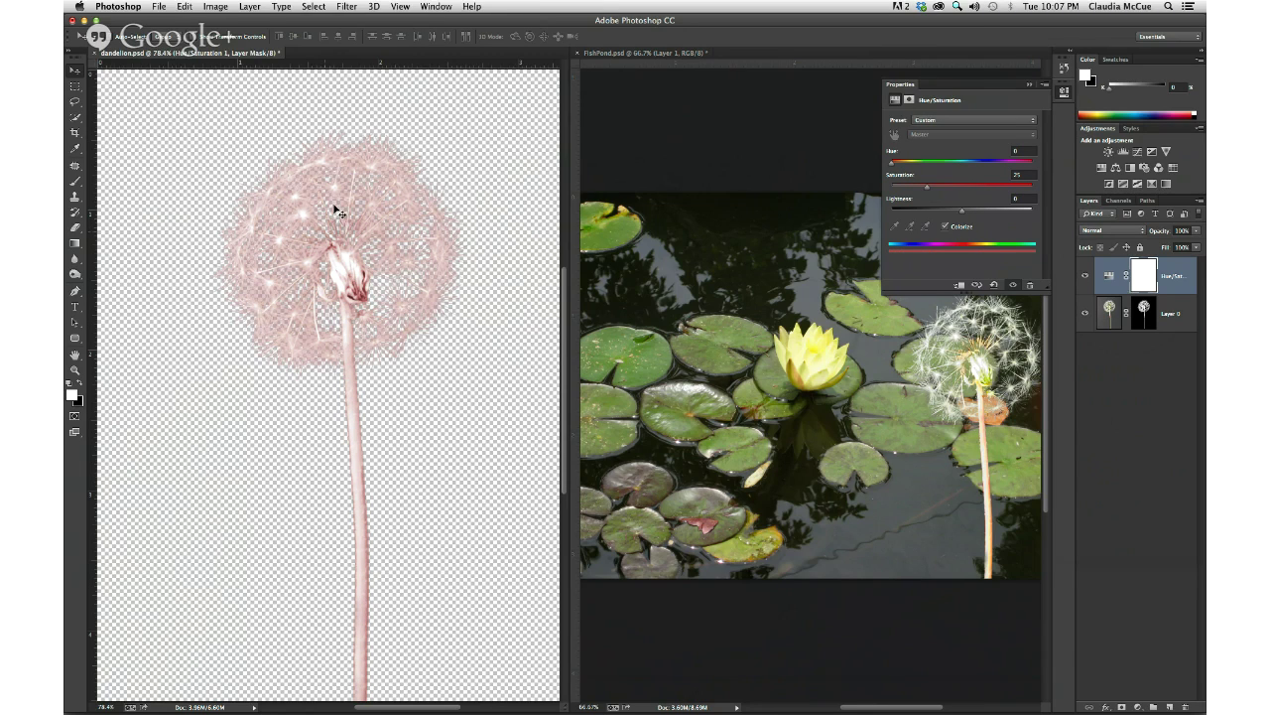
{"action": "key", "text": "super+s"}
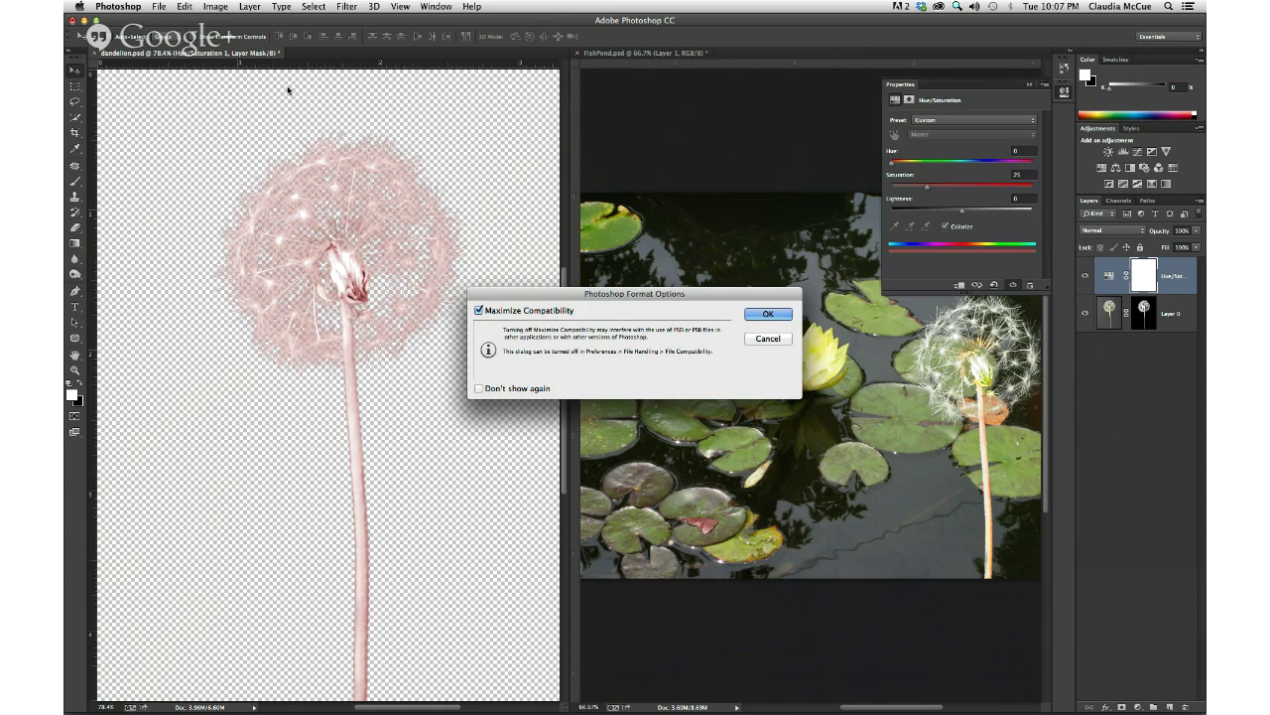
{"action": "left_click", "coordinate": [767, 313]}
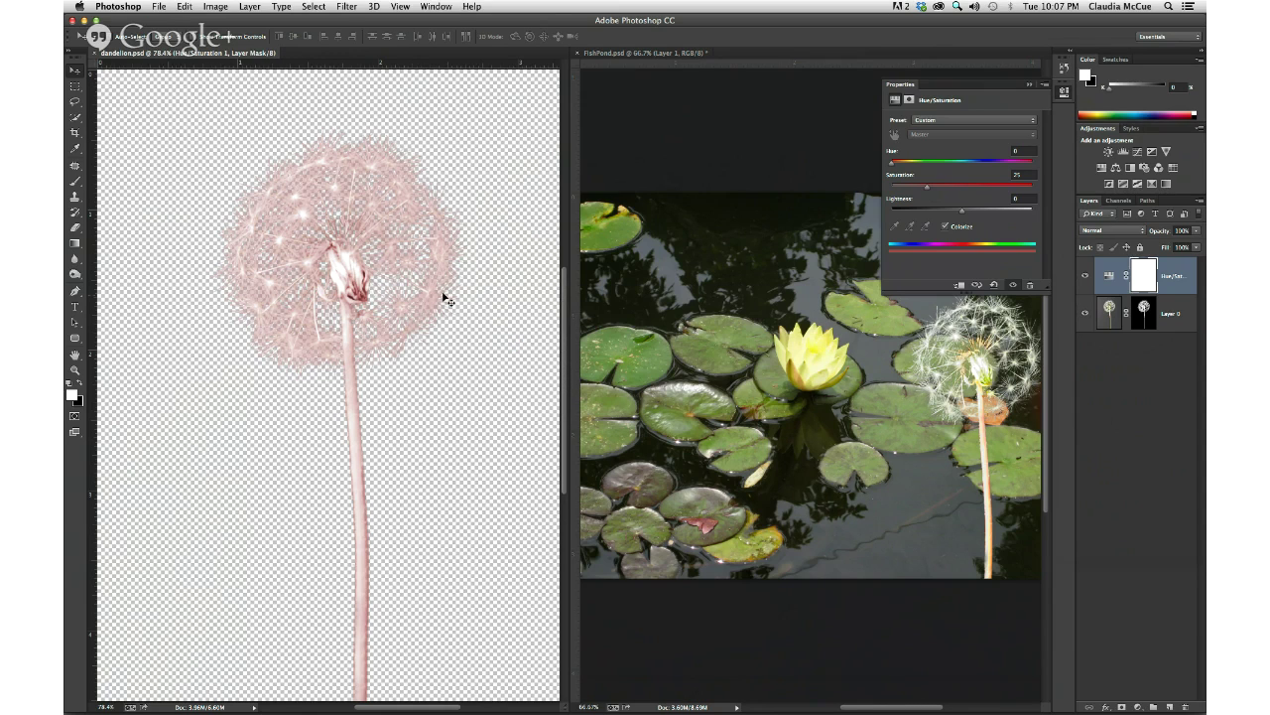
Step: Select the yellow water lily on FishPond.psd's Background layer with the Quick Selection tool, trimming the area beside the lower right petals
{"action": "left_click", "coordinate": [986, 375]}
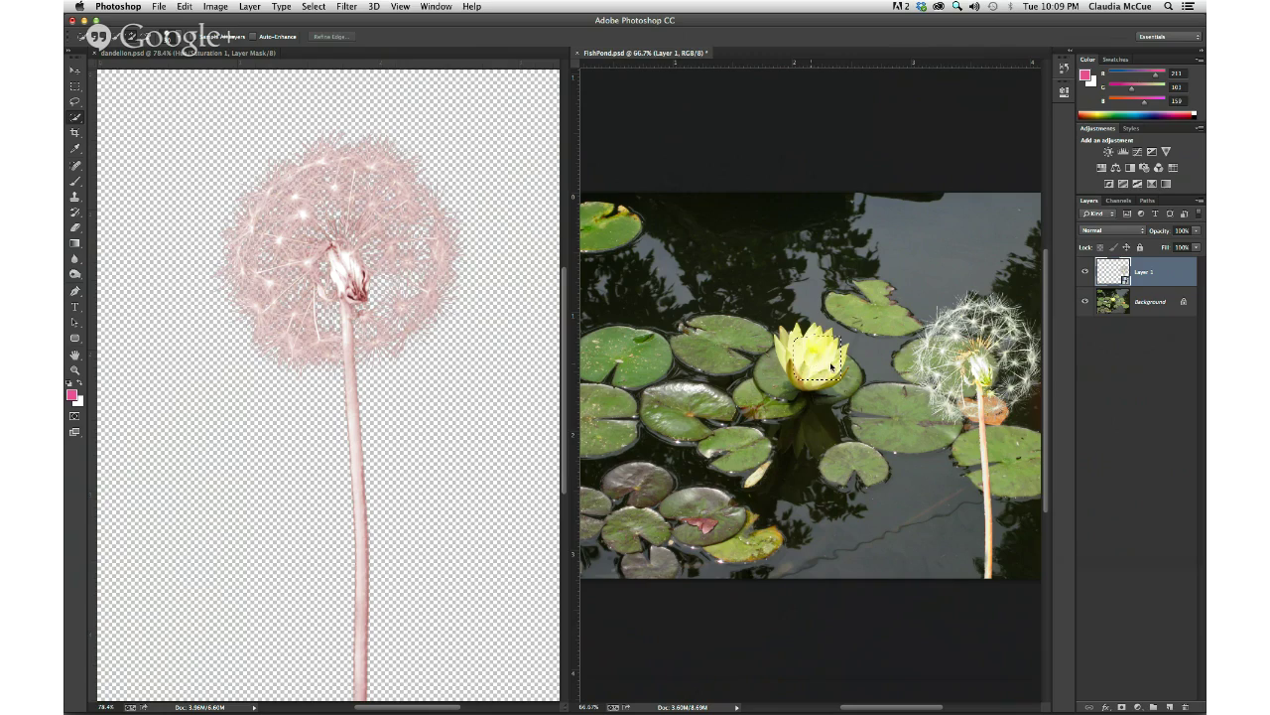
{"action": "left_click", "coordinate": [804, 379]}
{"action": "left_click", "coordinate": [1109, 308]}
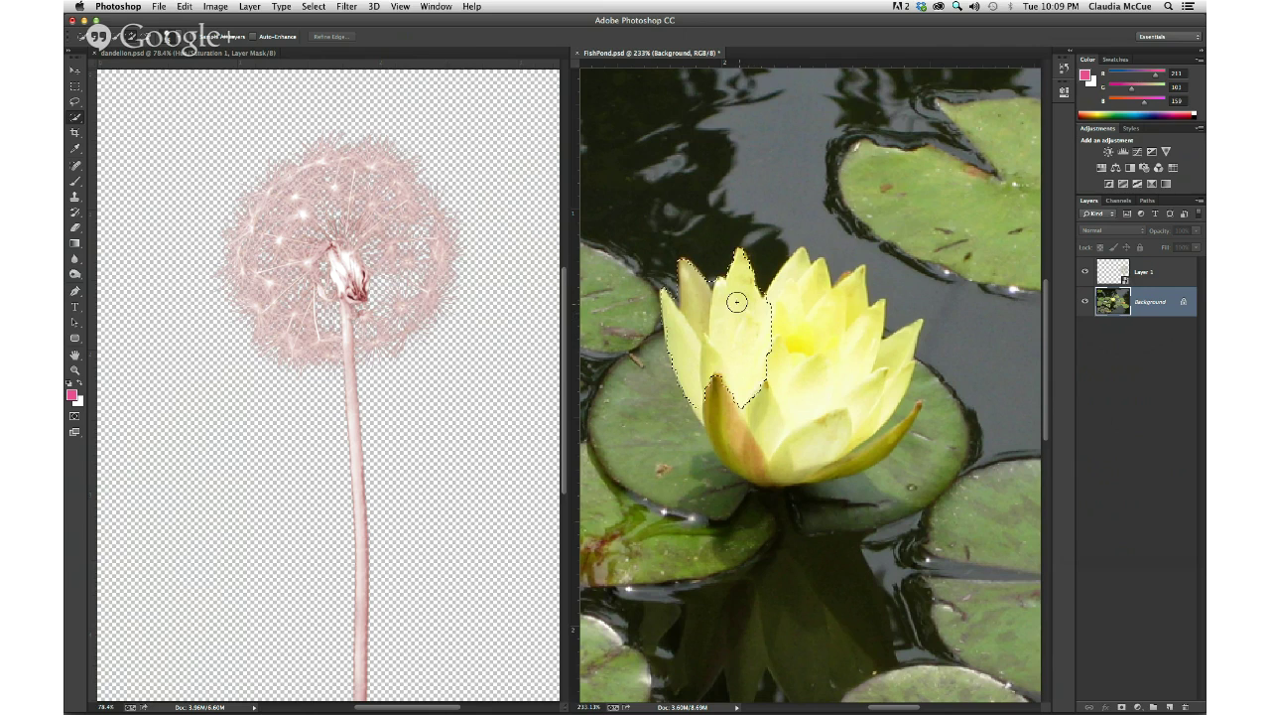
{"action": "mouse_move", "coordinate": [737, 301]}
{"action": "left_mouse_down"}
{"action": "mouse_move", "coordinate": [791, 313]}
{"action": "mouse_move", "coordinate": [818, 279]}
{"action": "left_mouse_up"}
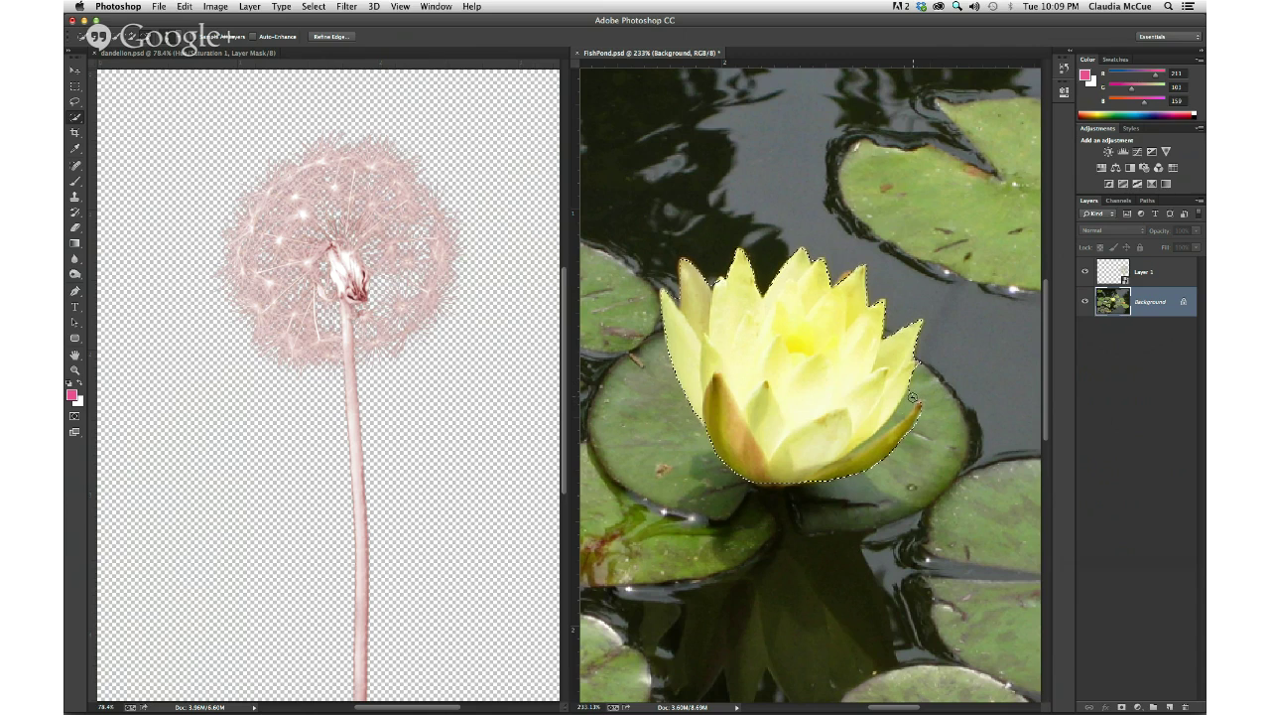
{"action": "left_click_drag", "start_coordinate": [912, 397], "coordinate": [892, 426], "text": "alt"}
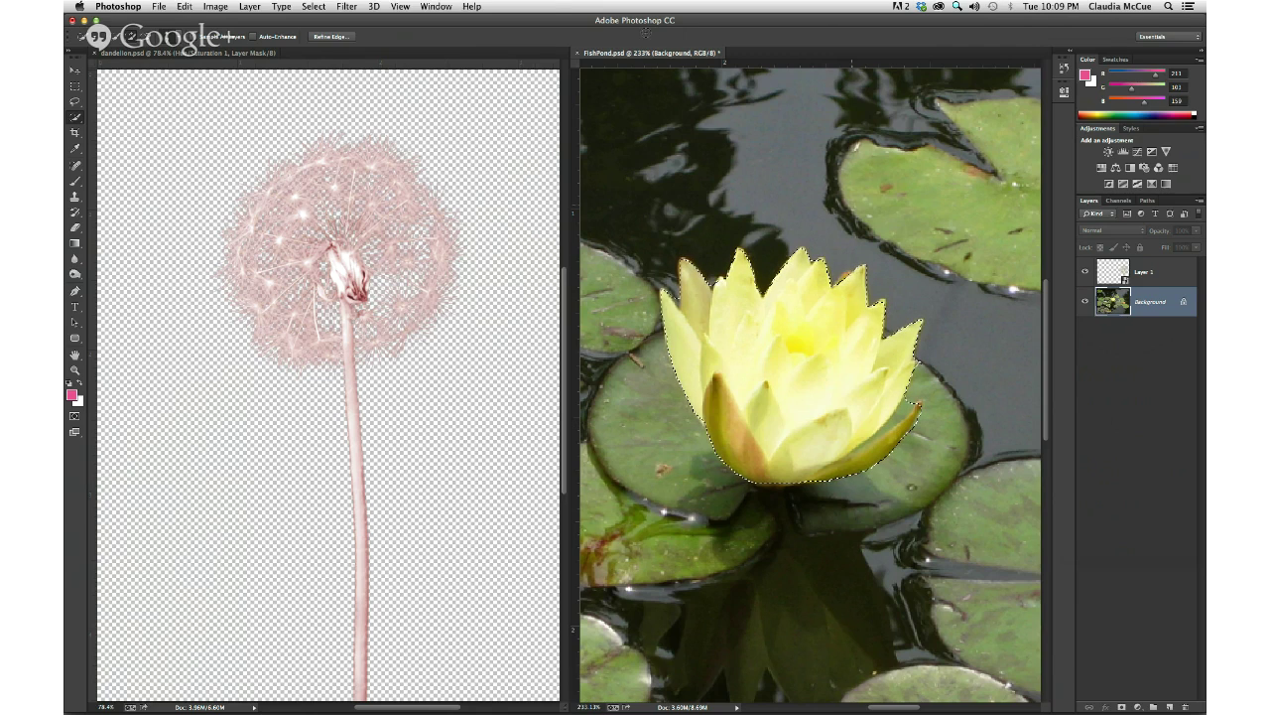
Step: Save the water lily selection as a new alpha channel in FishPond.psd
{"action": "left_click", "coordinate": [1119, 200]}
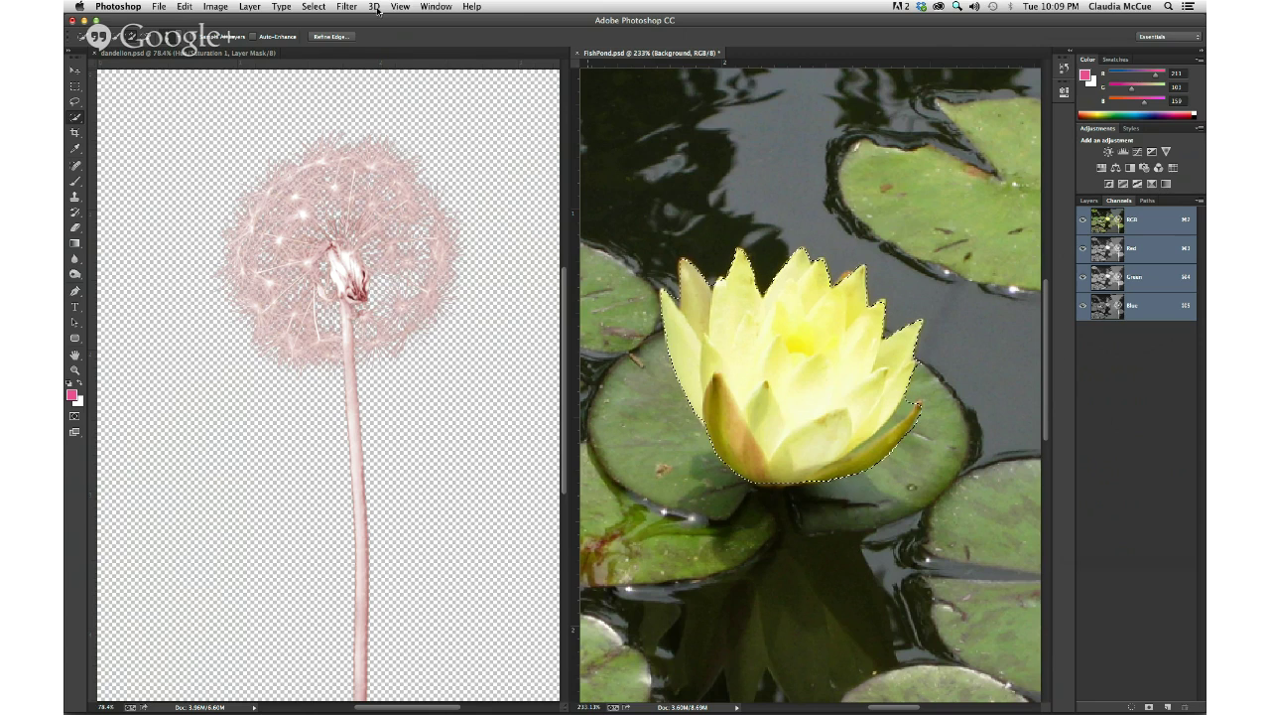
{"action": "left_click", "coordinate": [314, 6]}
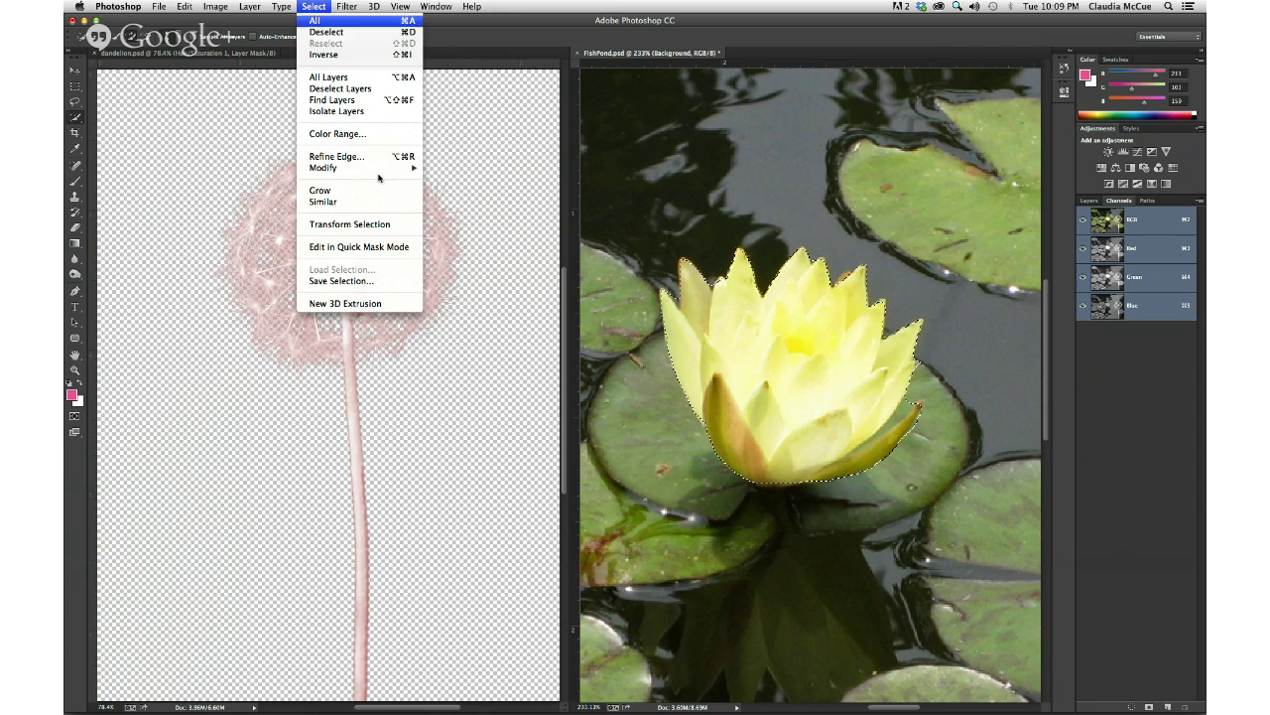
{"action": "left_click", "coordinate": [379, 286]}
{"action": "left_click", "coordinate": [754, 288]}
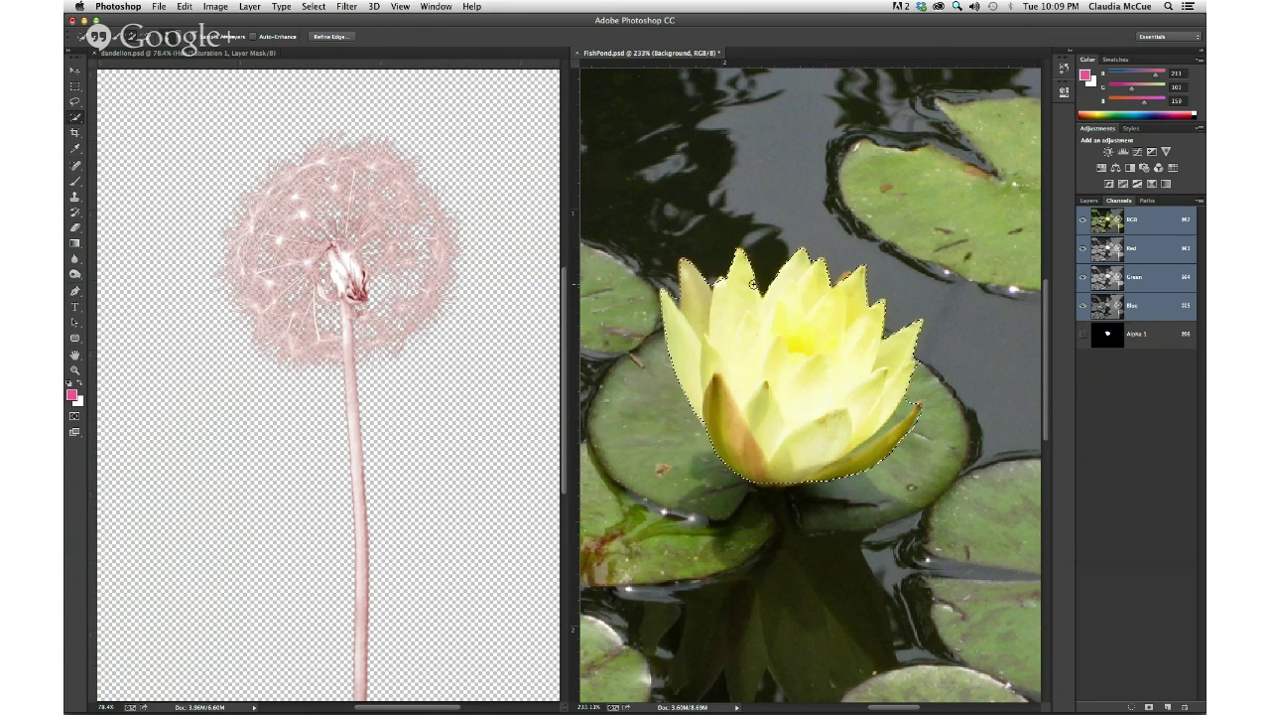
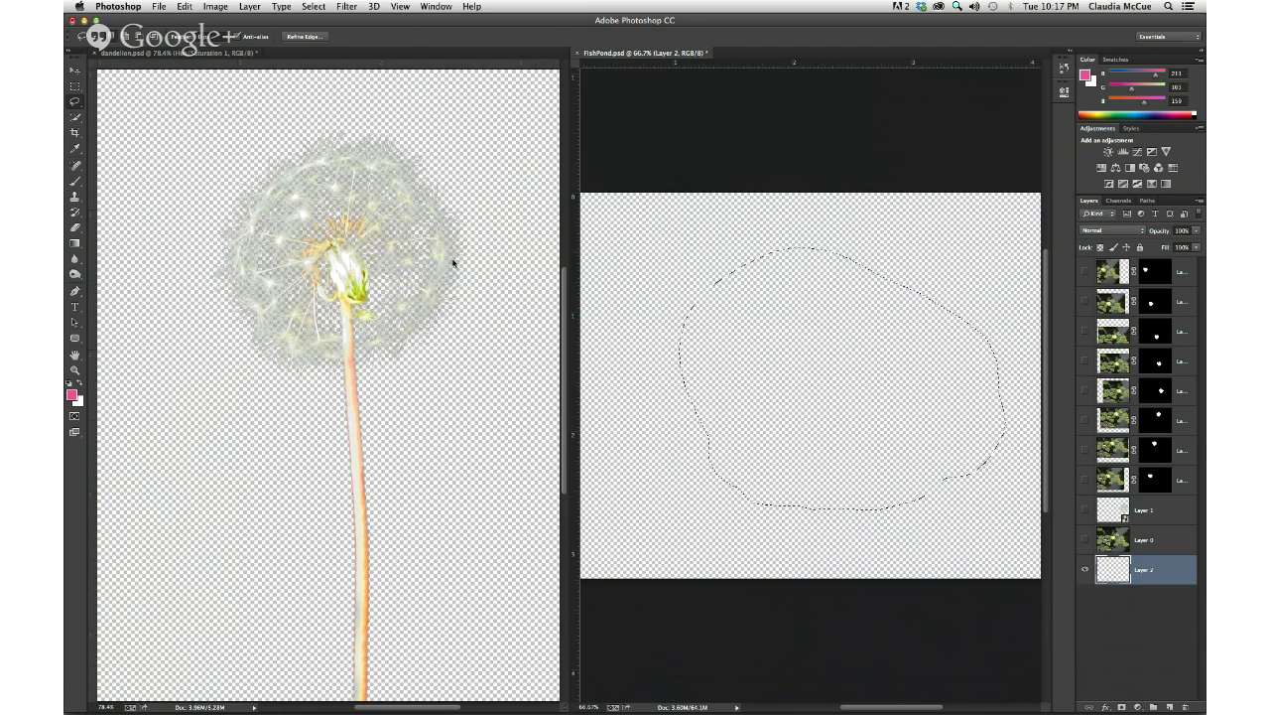
Step: Fill the freehand selection on Layer 2 with the pink foreground color and undo the fill
{"action": "key", "text": "alt+BackSpace"}
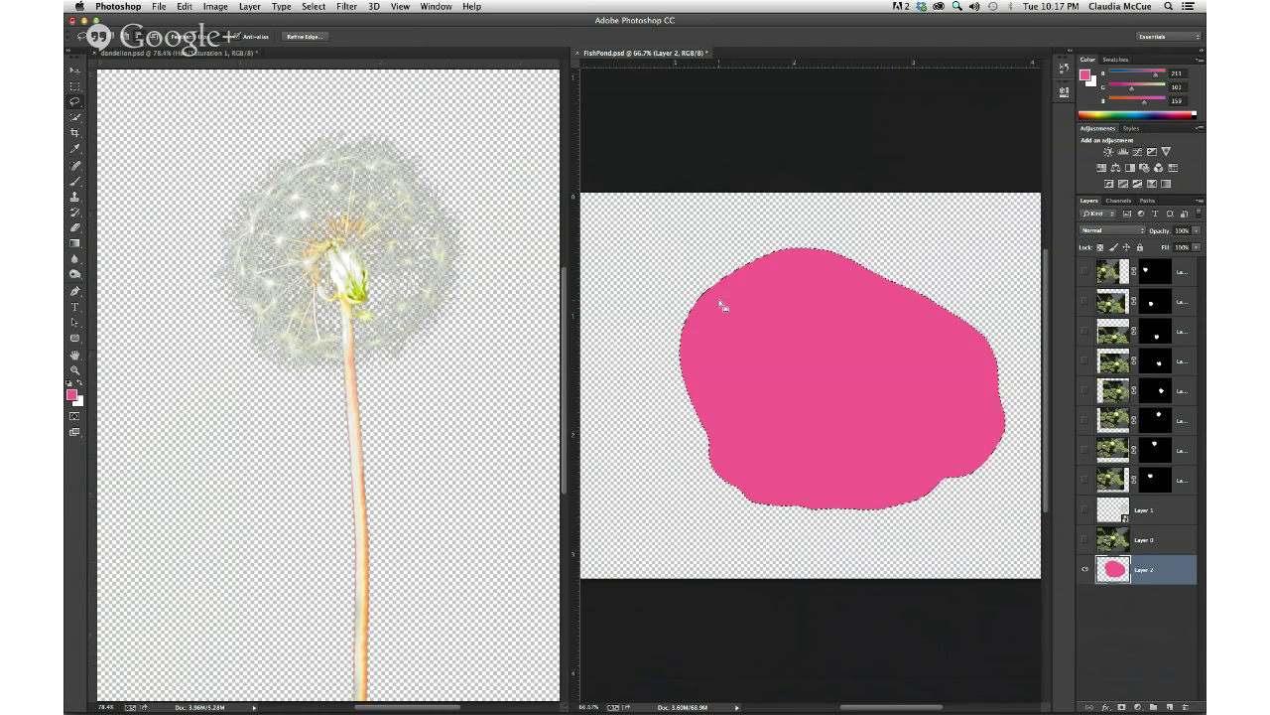
{"action": "key", "text": "super+z"}
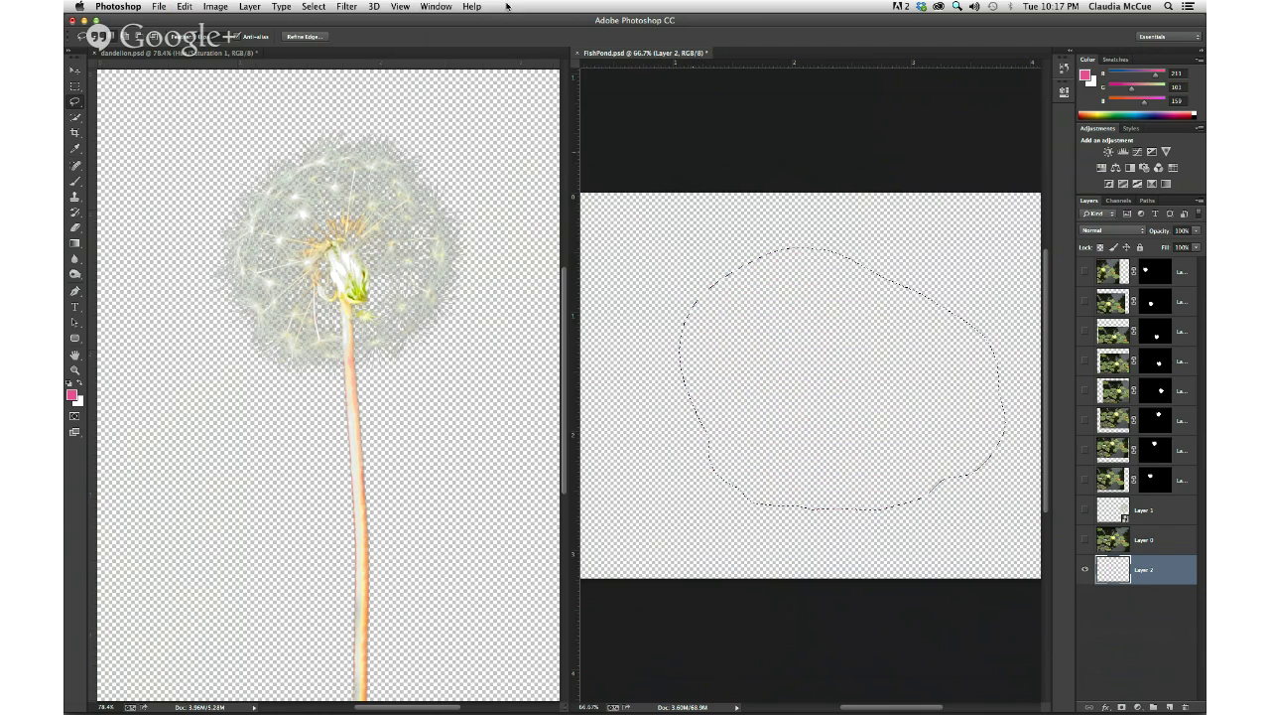
Step: Feather the freehand selection by about 10 px with Refine Edge, fill it with the pink foreground color on Layer 2 and deselect
{"action": "left_click", "coordinate": [312, 7]}
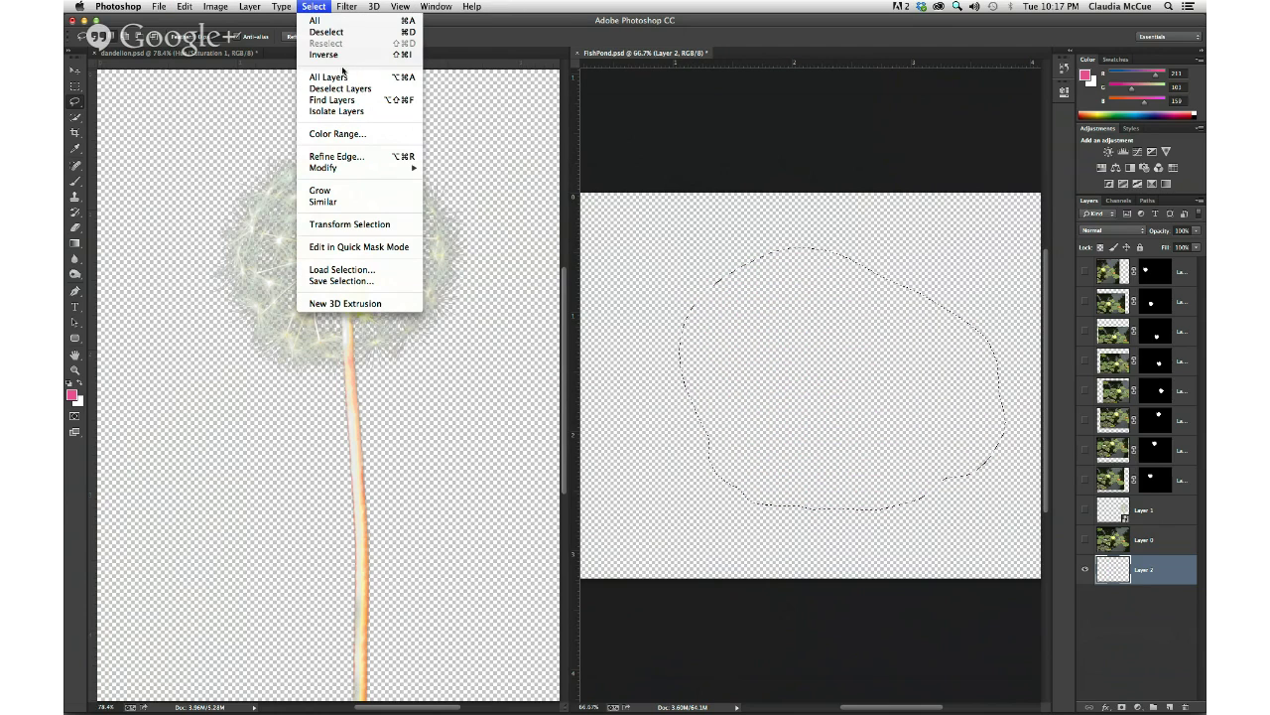
{"action": "left_click", "coordinate": [460, 37]}
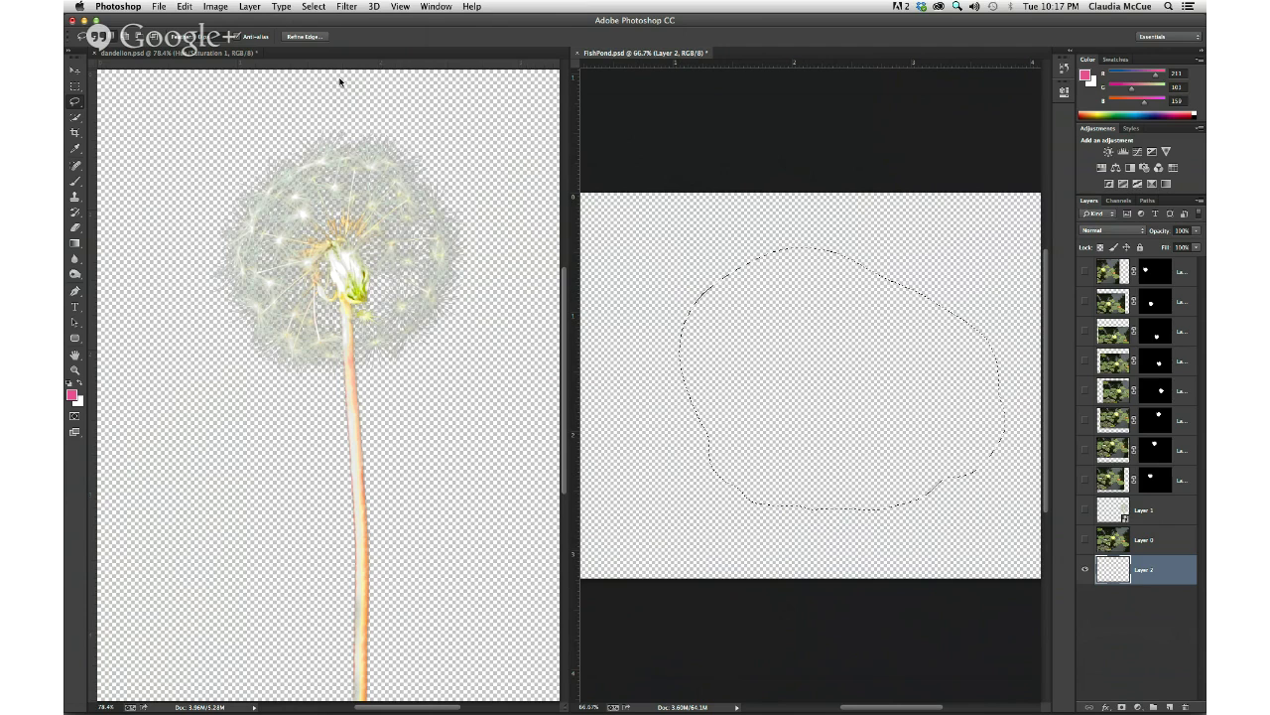
{"action": "left_click", "coordinate": [301, 39]}
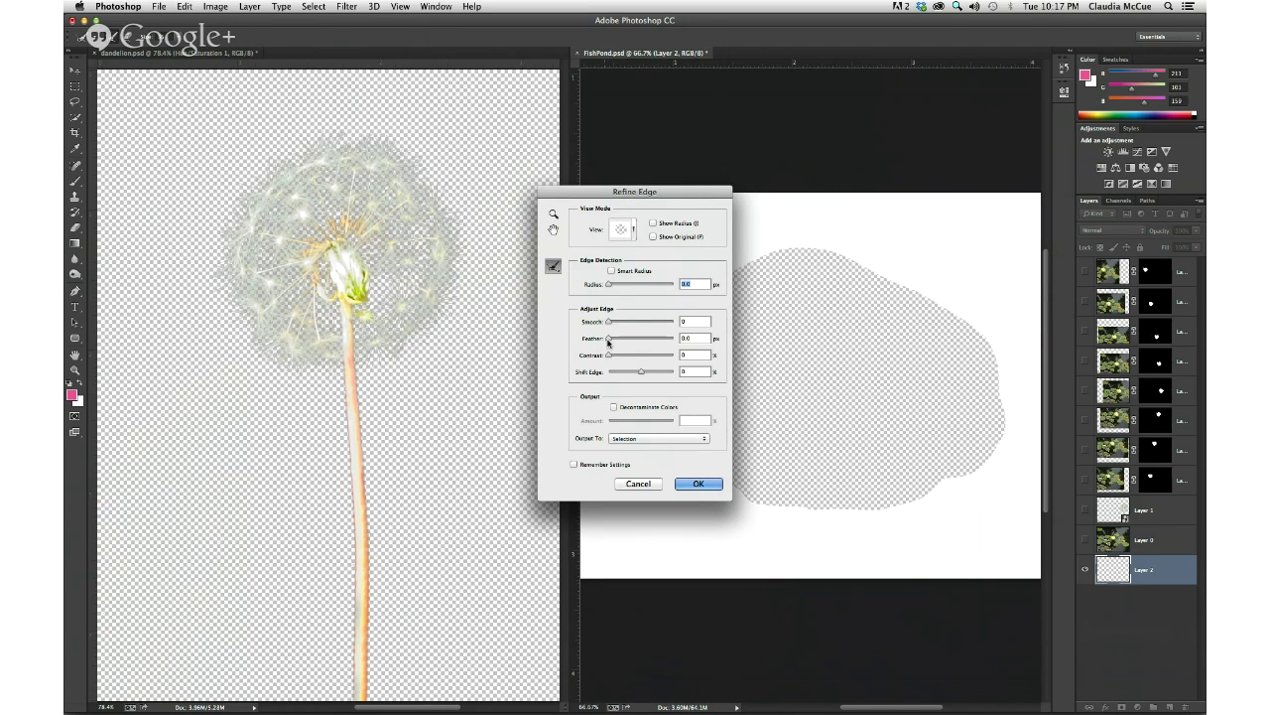
{"action": "left_click_drag", "start_coordinate": [609, 340], "coordinate": [634, 340]}
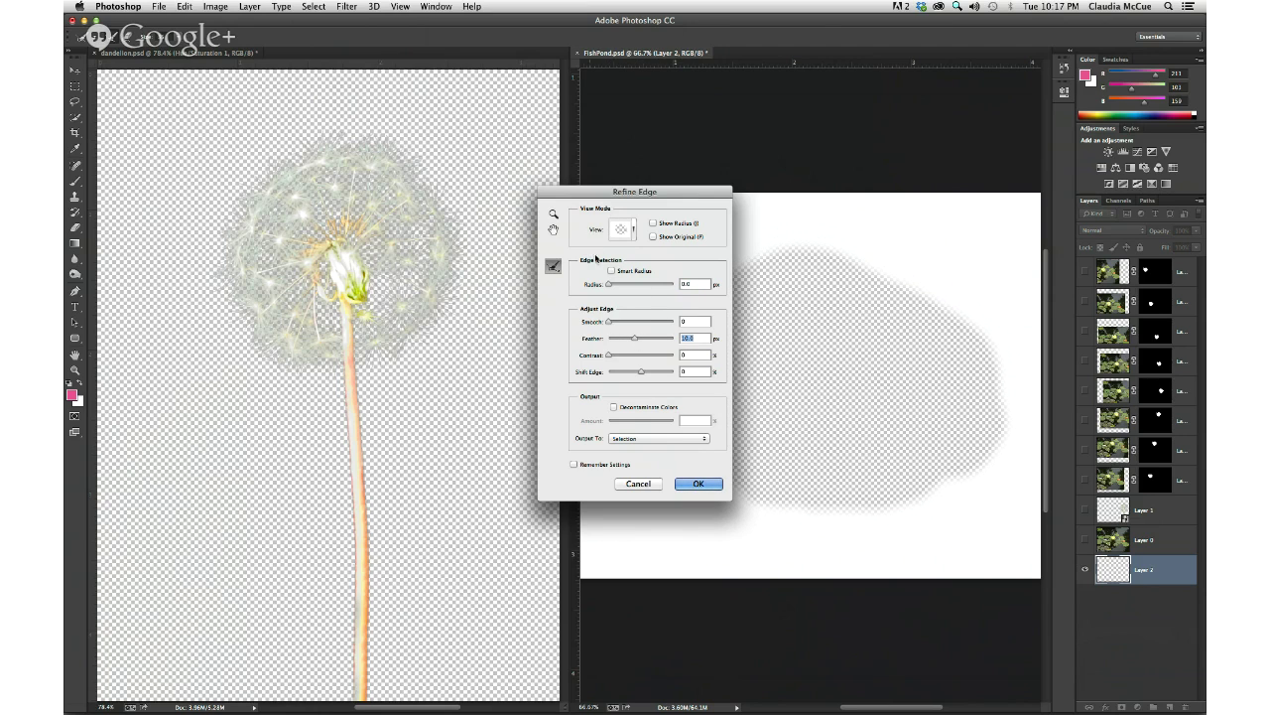
{"action": "key", "text": "alt"}
{"action": "left_click", "coordinate": [711, 485]}
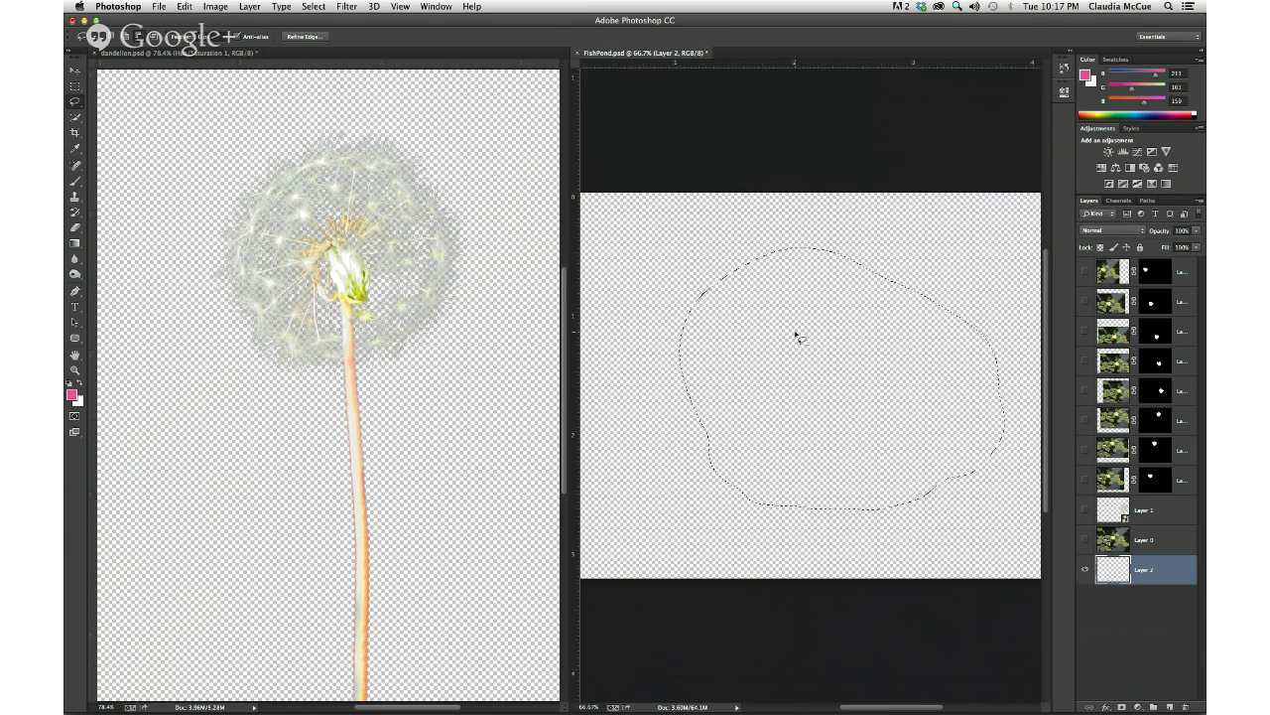
{"action": "key", "text": "alt+BackSpace"}
{"action": "key", "text": "super+d"}
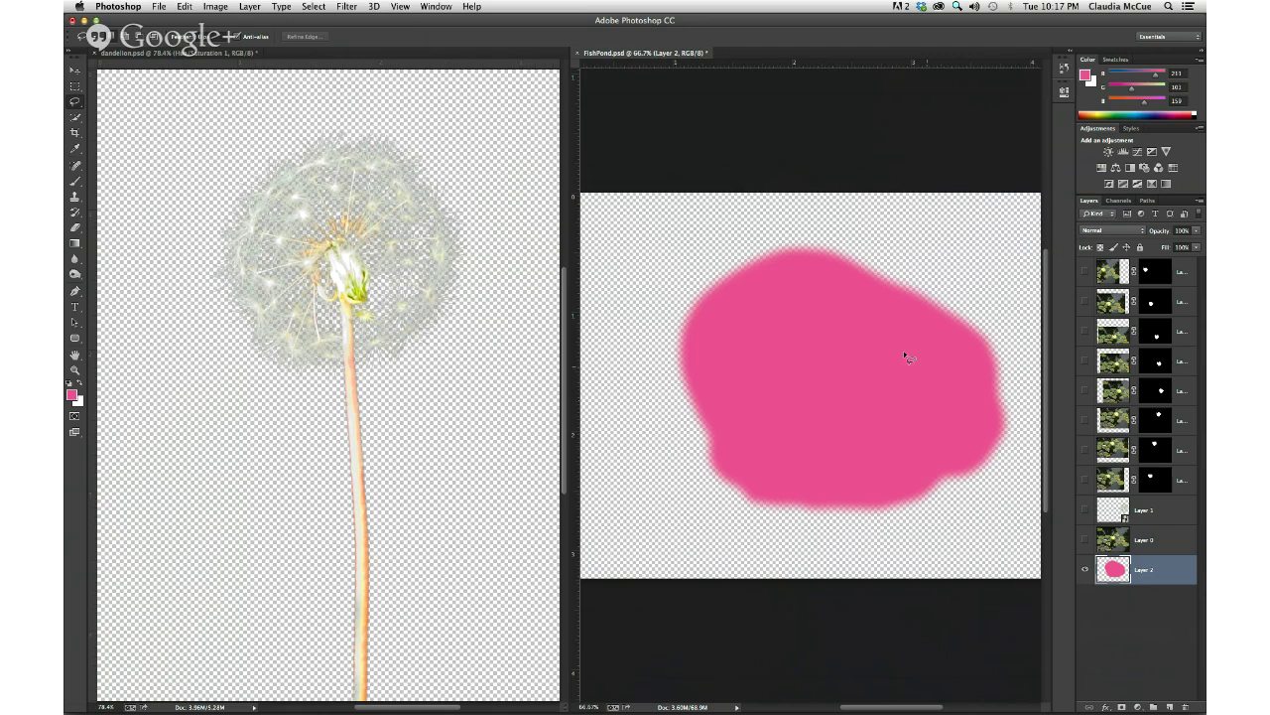
Step: Show Layer 0 and Layer 1, and delete the eight hidden masked layers above them
{"action": "left_click", "coordinate": [1086, 541]}
{"action": "left_click", "coordinate": [1086, 512]}
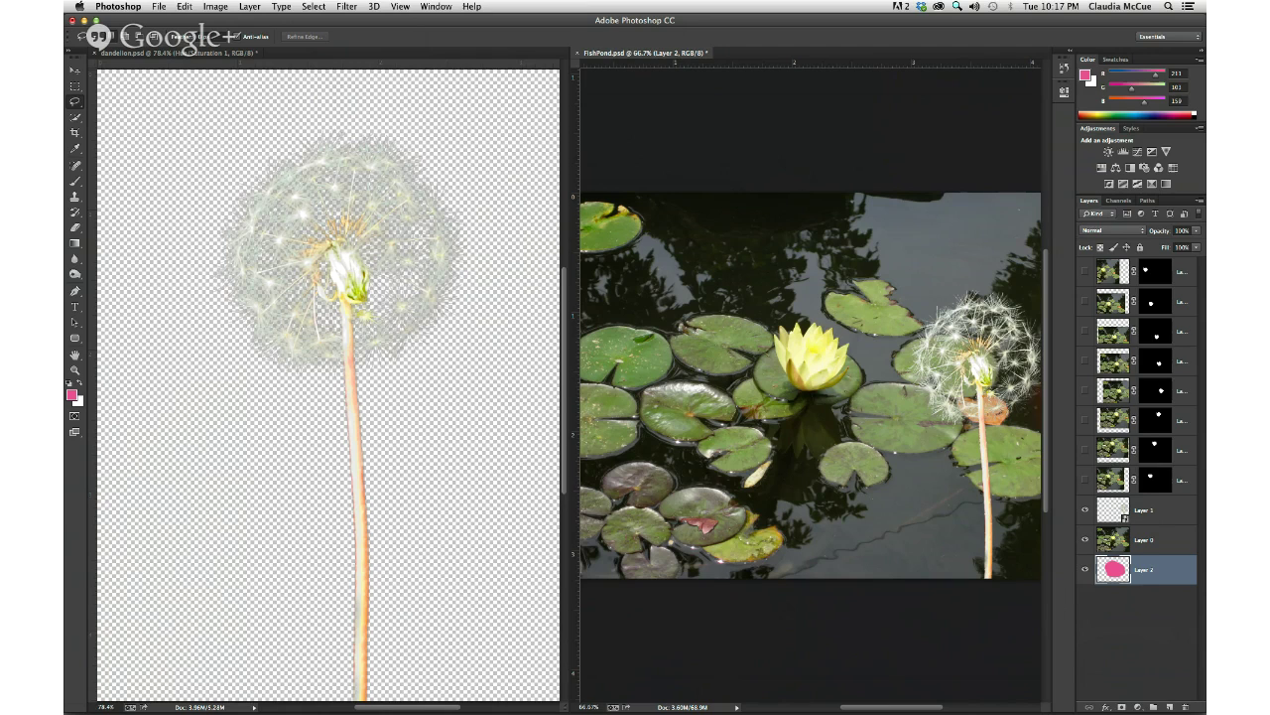
{"action": "left_click", "coordinate": [1116, 276]}
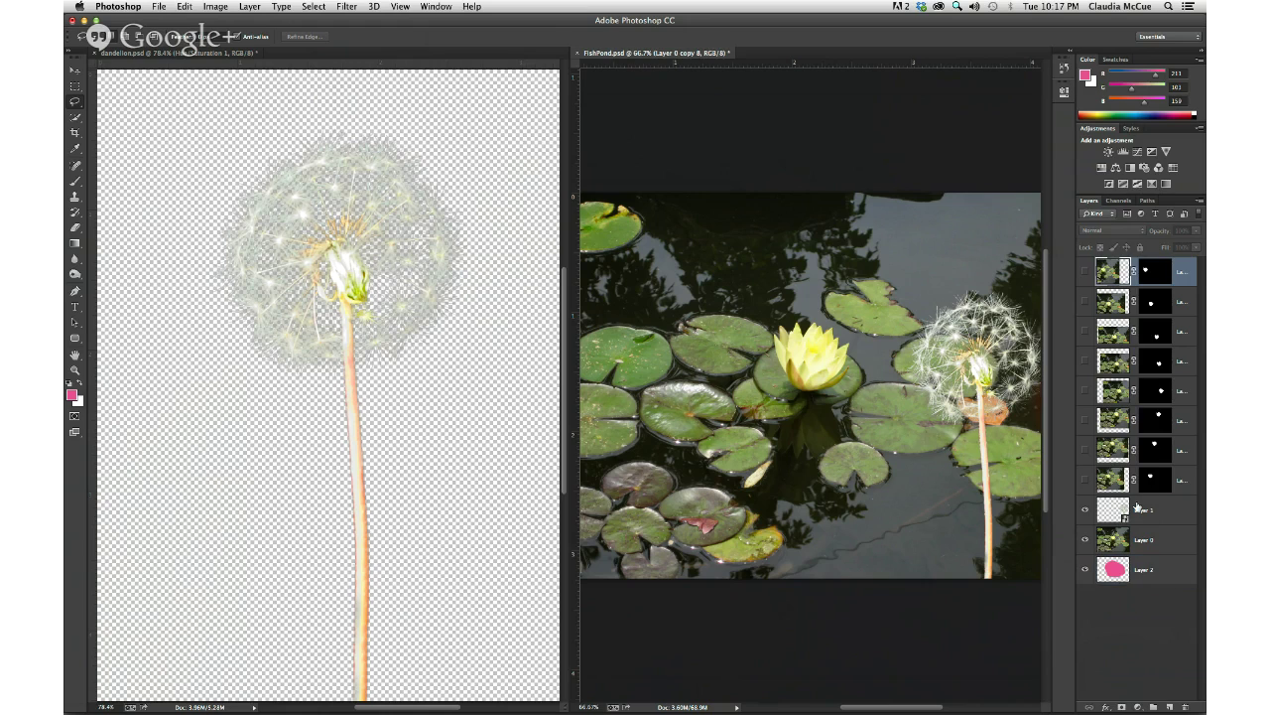
{"action": "left_click", "coordinate": [1112, 482], "text": "shift"}
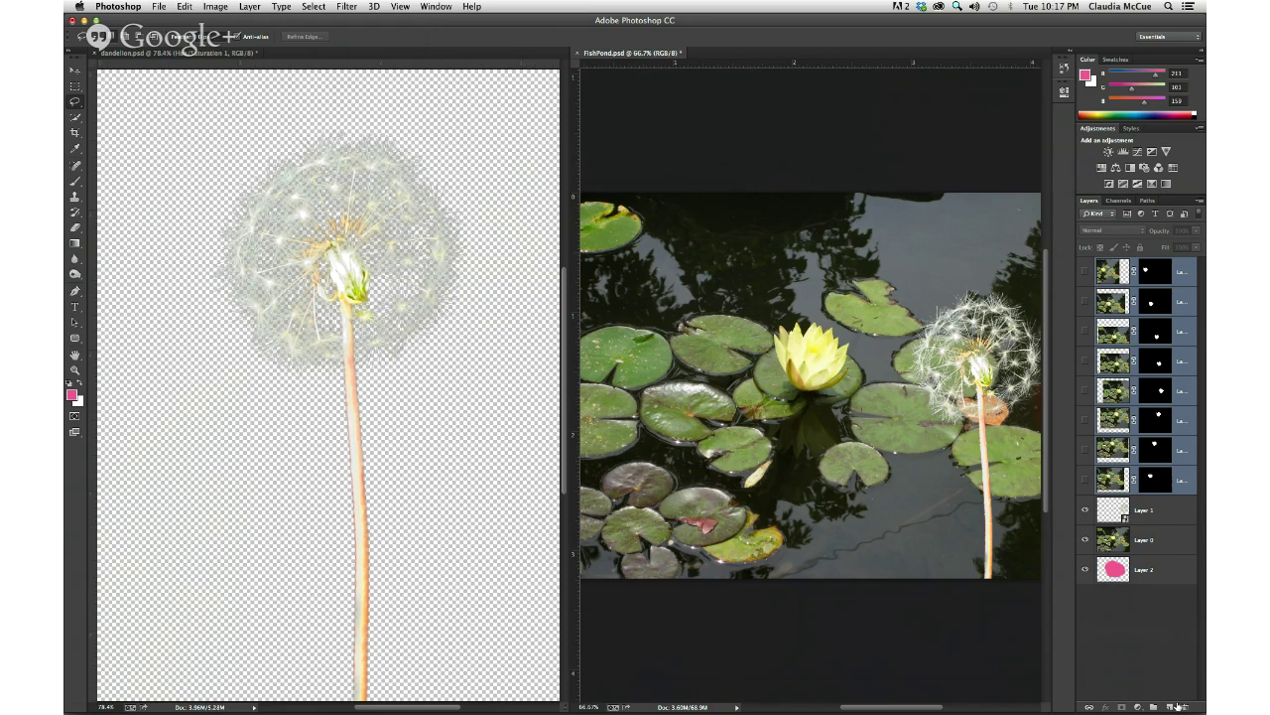
{"action": "left_click", "coordinate": [1187, 706]}
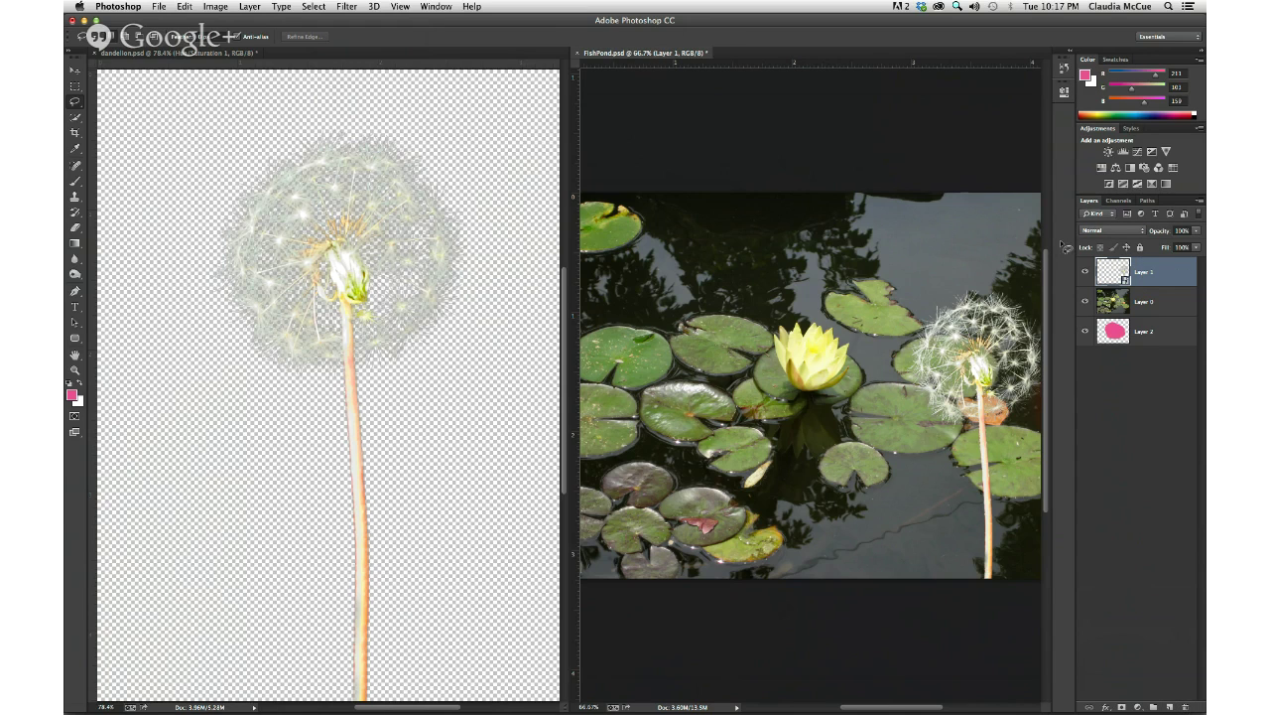
Step: Float the Layers panel over the dandelion document and enlarge it enough to list all three layers
{"action": "left_click_drag", "start_coordinate": [1091, 203], "coordinate": [341, 126]}
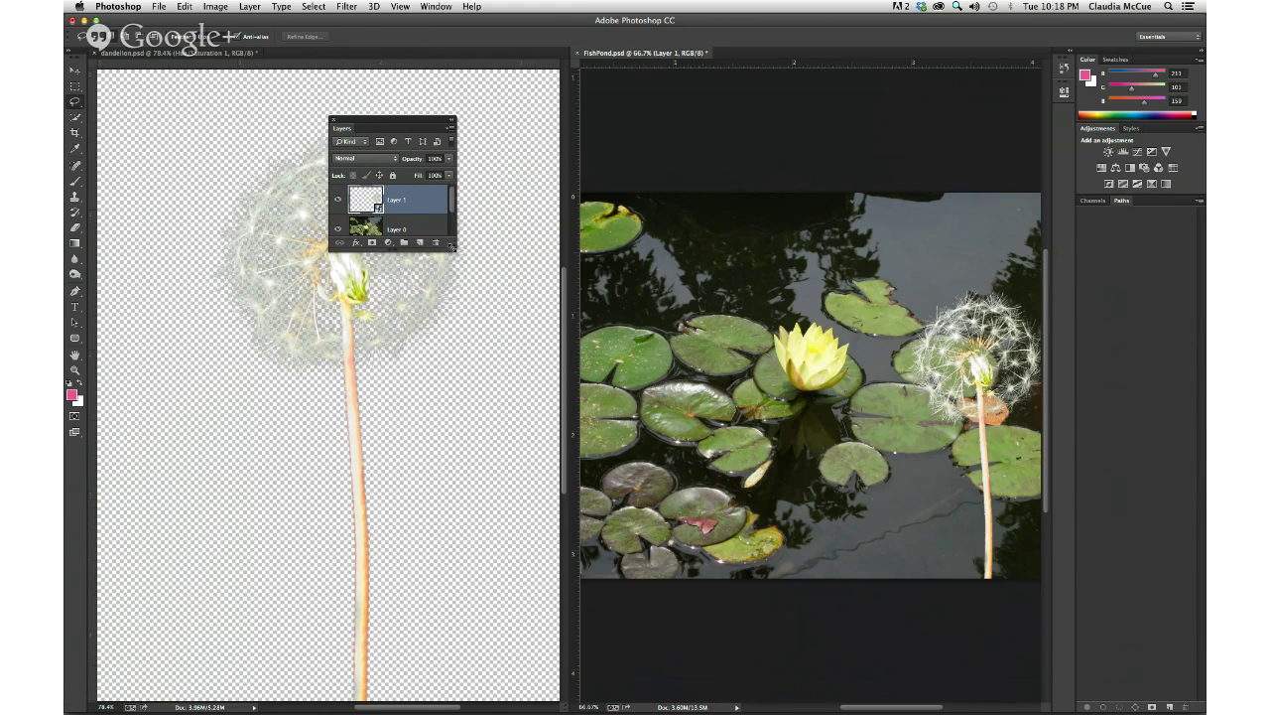
{"action": "left_click_drag", "start_coordinate": [451, 245], "coordinate": [510, 395]}
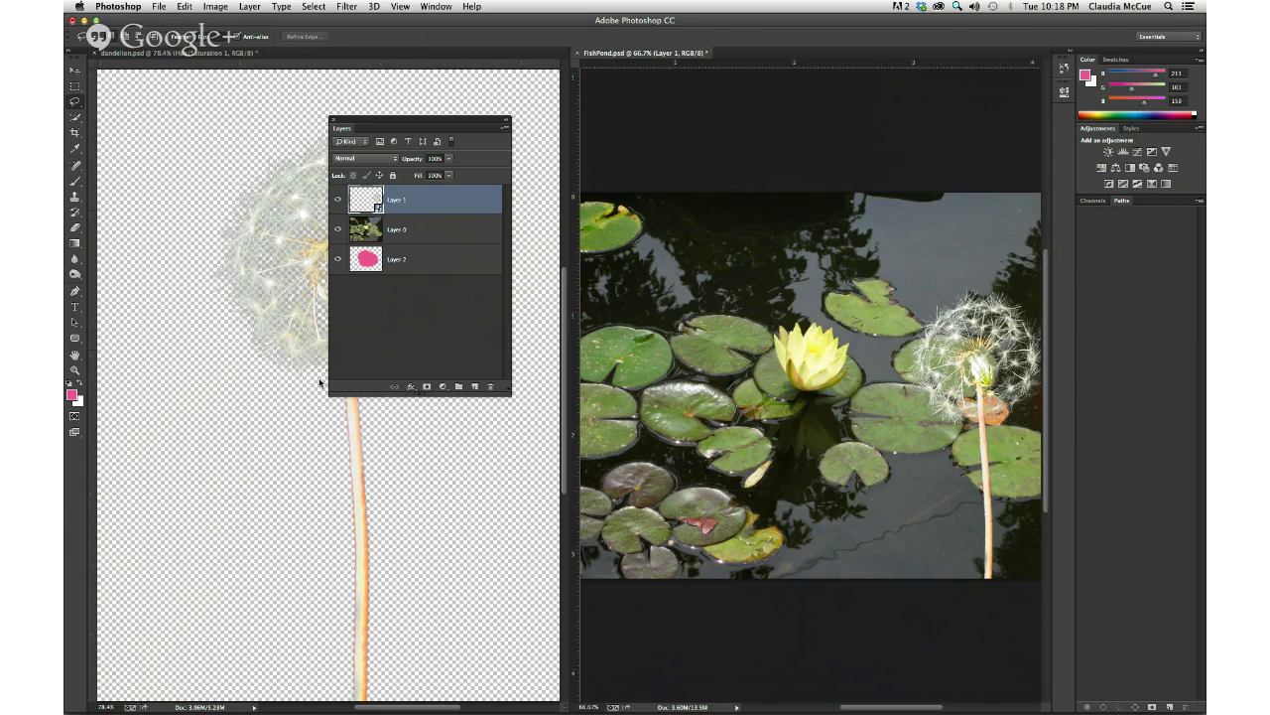
Step: Isolate Layer 2 to examine the feathered pink shape, and restore the visibility of Layer 0 and Layer 1
{"action": "left_click", "coordinate": [339, 260], "text": "alt"}
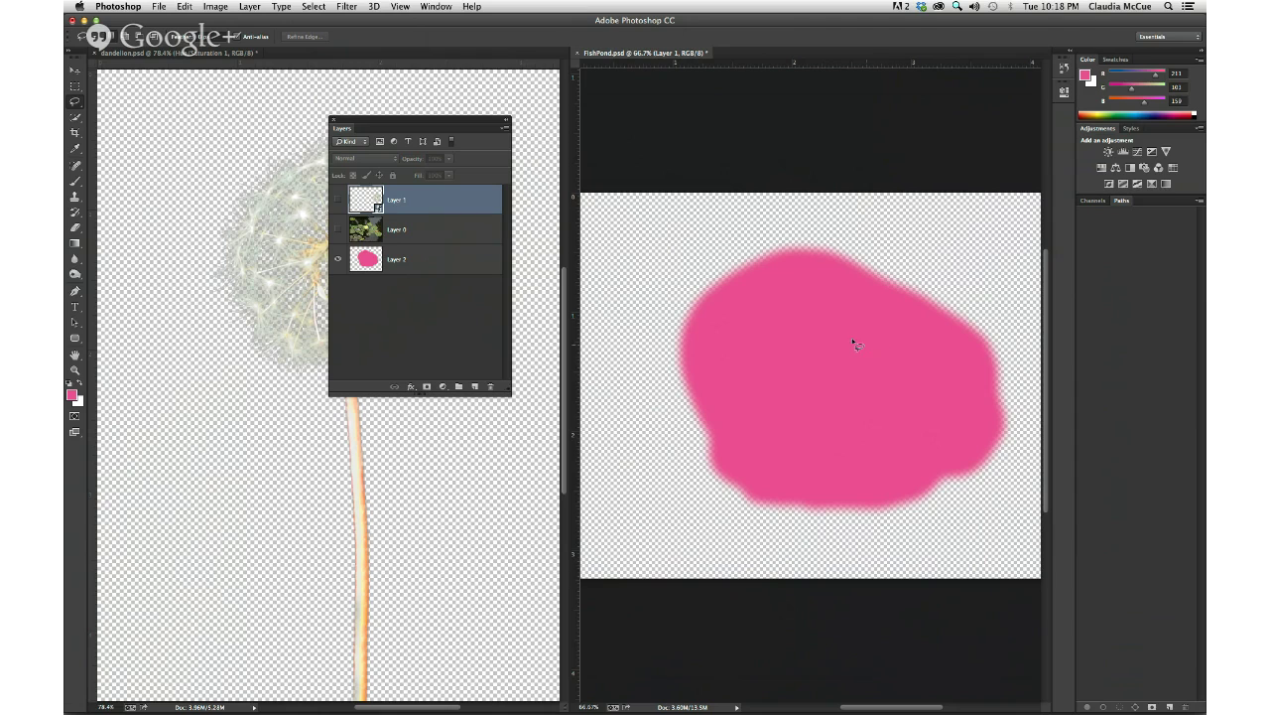
{"action": "left_click", "coordinate": [339, 230]}
{"action": "left_click", "coordinate": [338, 200]}
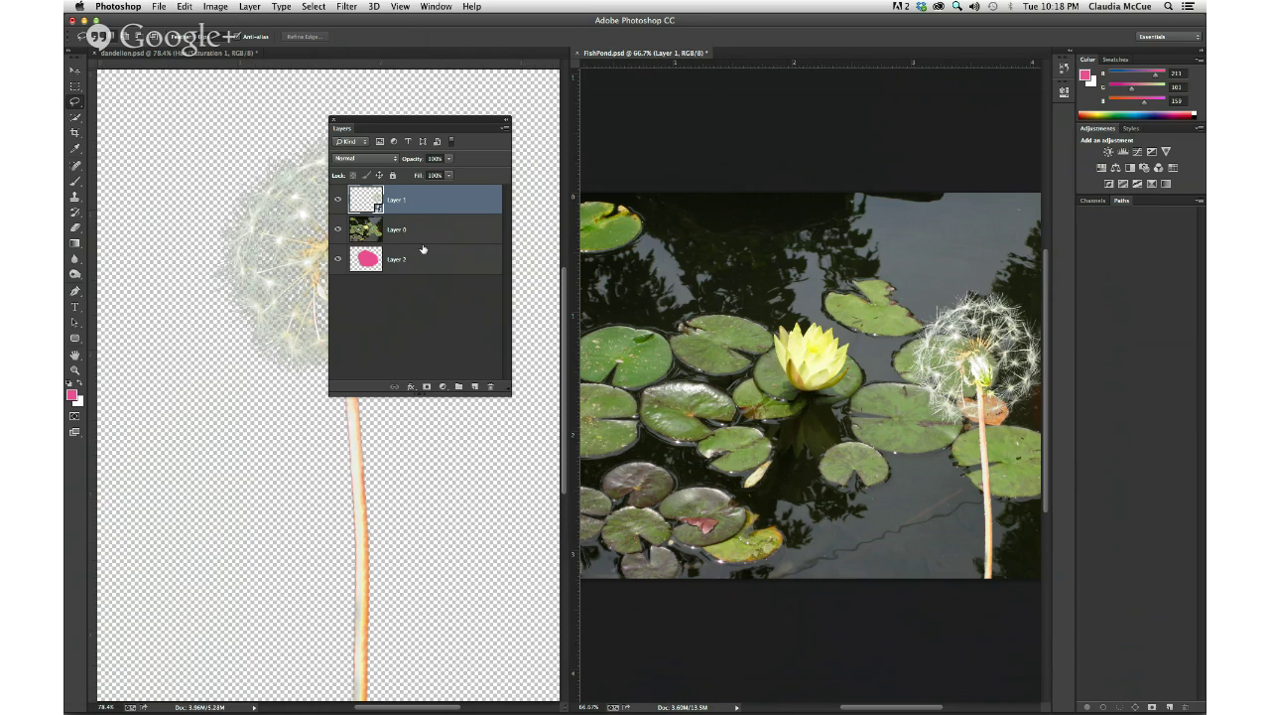
Step: Clip Layer 0 and Layer 1 to the pink shape on Layer 2 and move the dandelion closer to the water lily
{"action": "left_click_drag", "start_coordinate": [423, 249], "coordinate": [423, 242]}
{"action": "left_click", "coordinate": [424, 242], "text": "alt"}
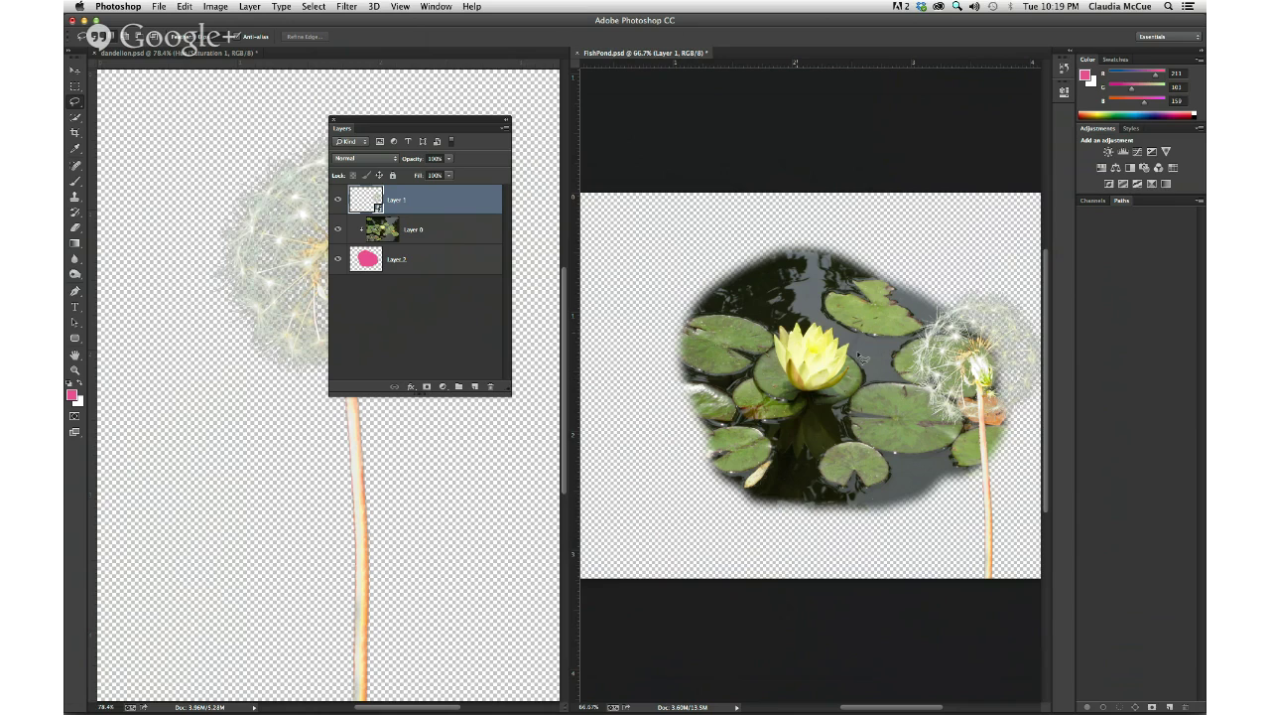
{"action": "key", "text": "v"}
{"action": "left_click_drag", "start_coordinate": [978, 373], "coordinate": [915, 350]}
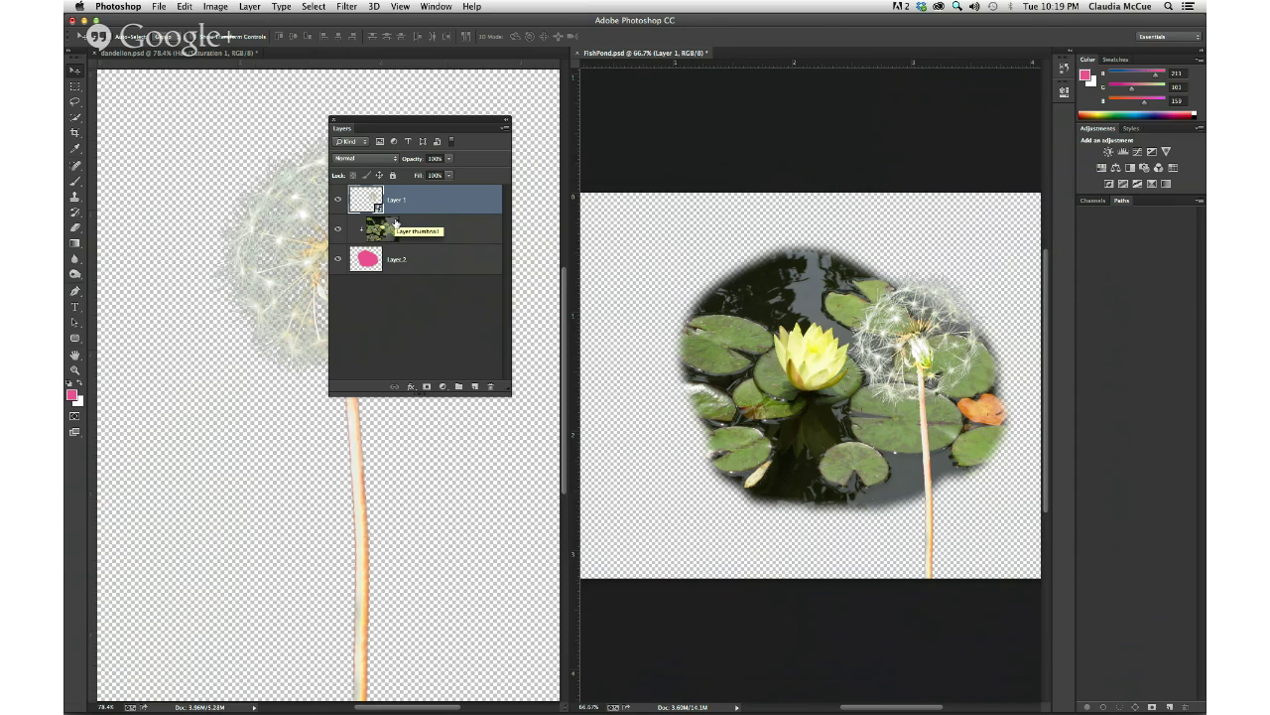
{"action": "left_click", "coordinate": [431, 214], "text": "alt"}
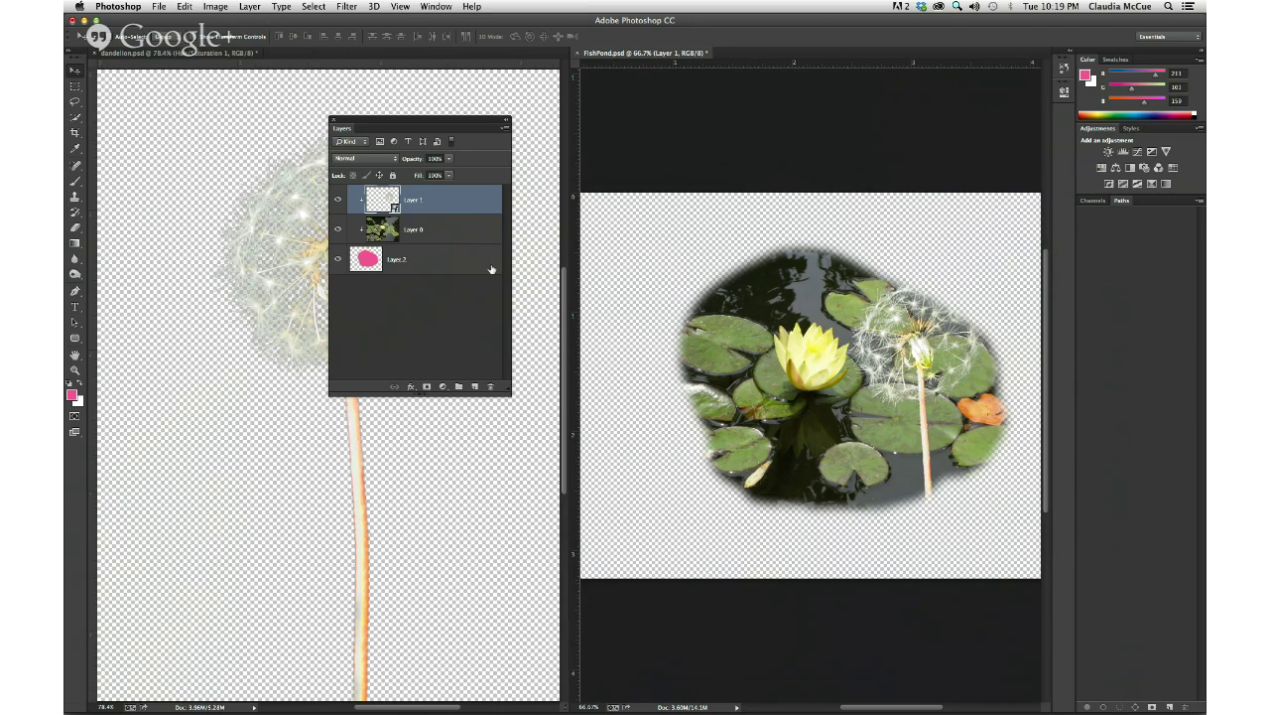
{"action": "left_click_drag", "start_coordinate": [920, 375], "coordinate": [887, 377]}
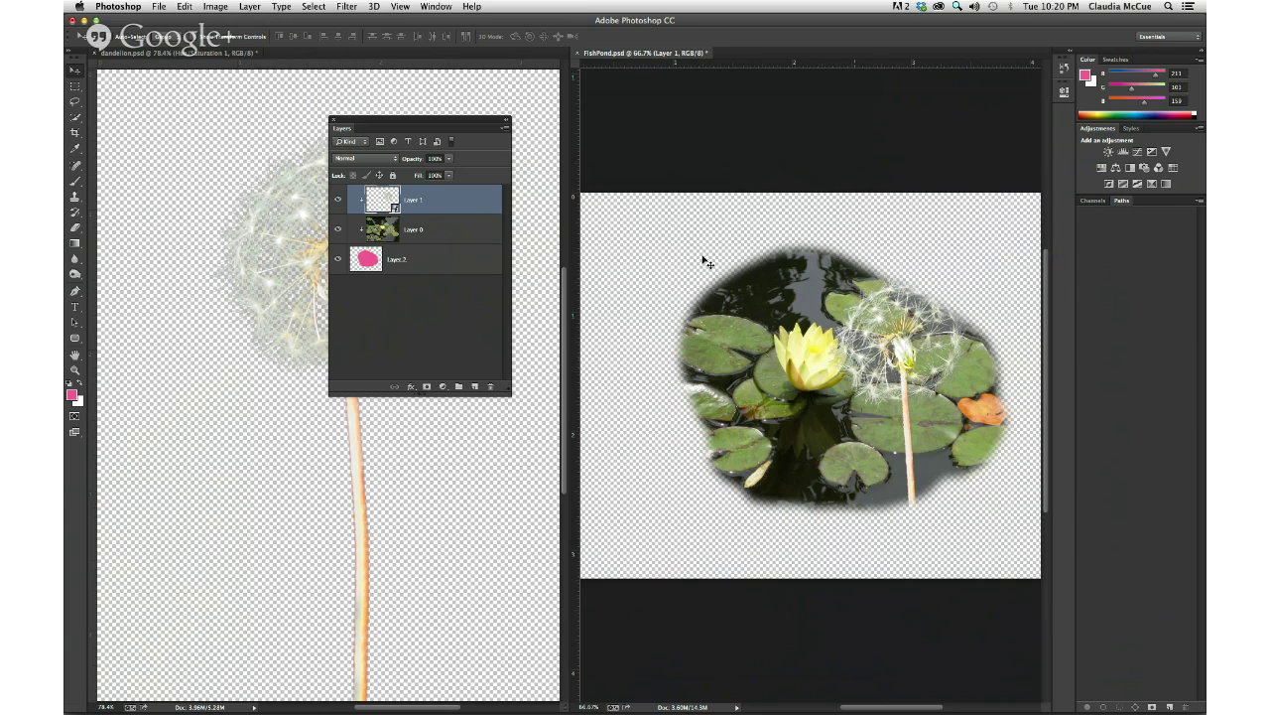
Step: Release Layer 0 and Layer 1 from the clipping mask, and hide Layer 2 while making it the active layer
{"action": "left_click", "coordinate": [430, 238], "text": "alt"}
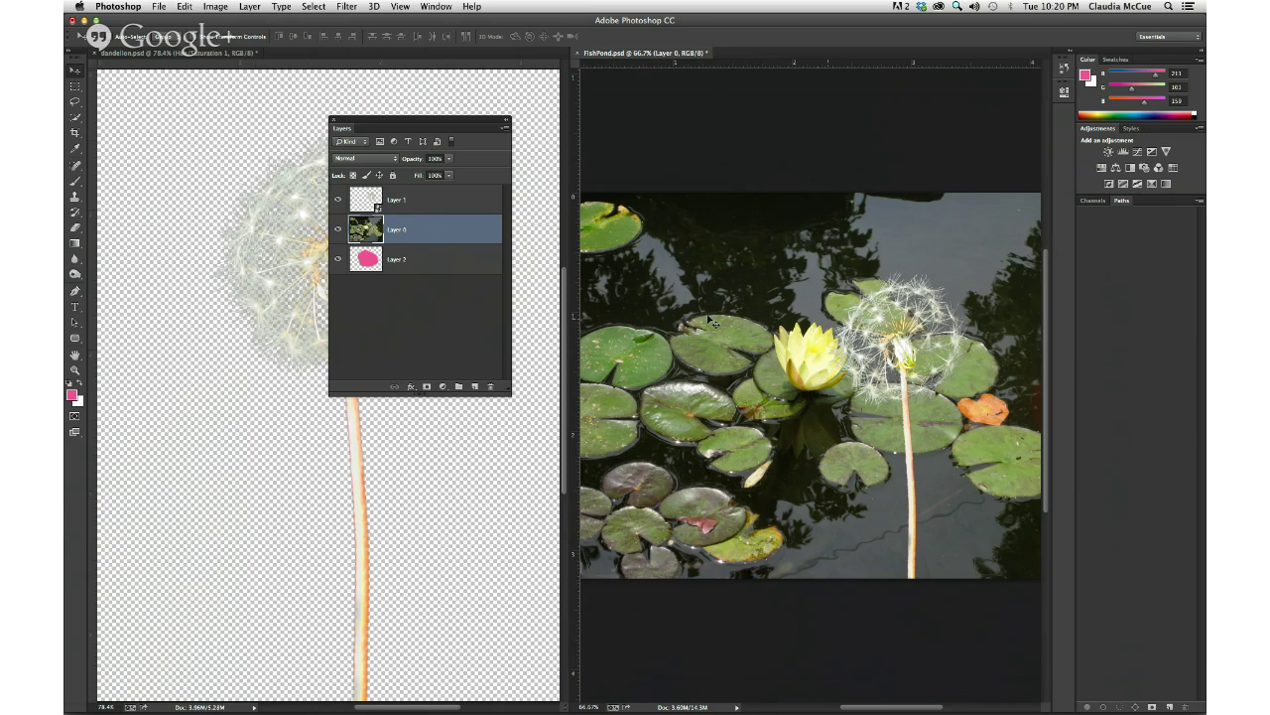
{"action": "left_click", "coordinate": [337, 259]}
{"action": "left_click", "coordinate": [396, 261]}
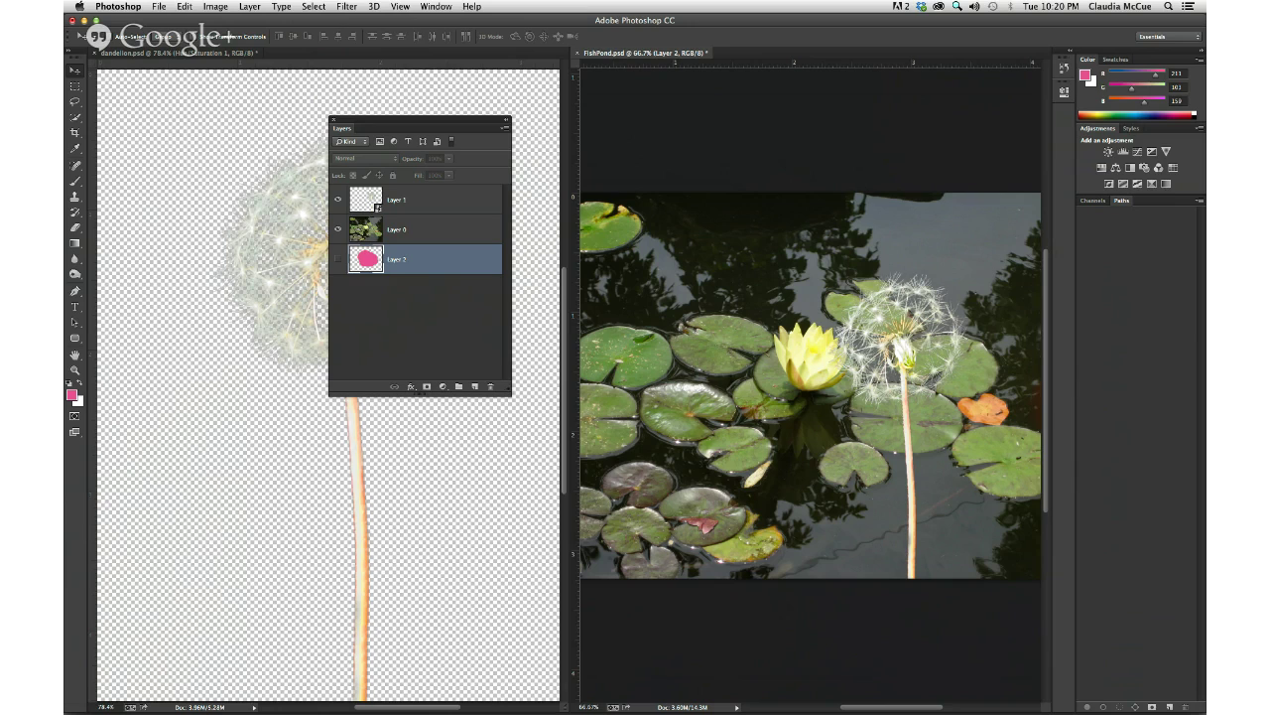
Step: Add a white point-text layer reading YEXY directly above Layer 2
{"action": "left_click", "coordinate": [75, 306]}
{"action": "left_click", "coordinate": [663, 352]}
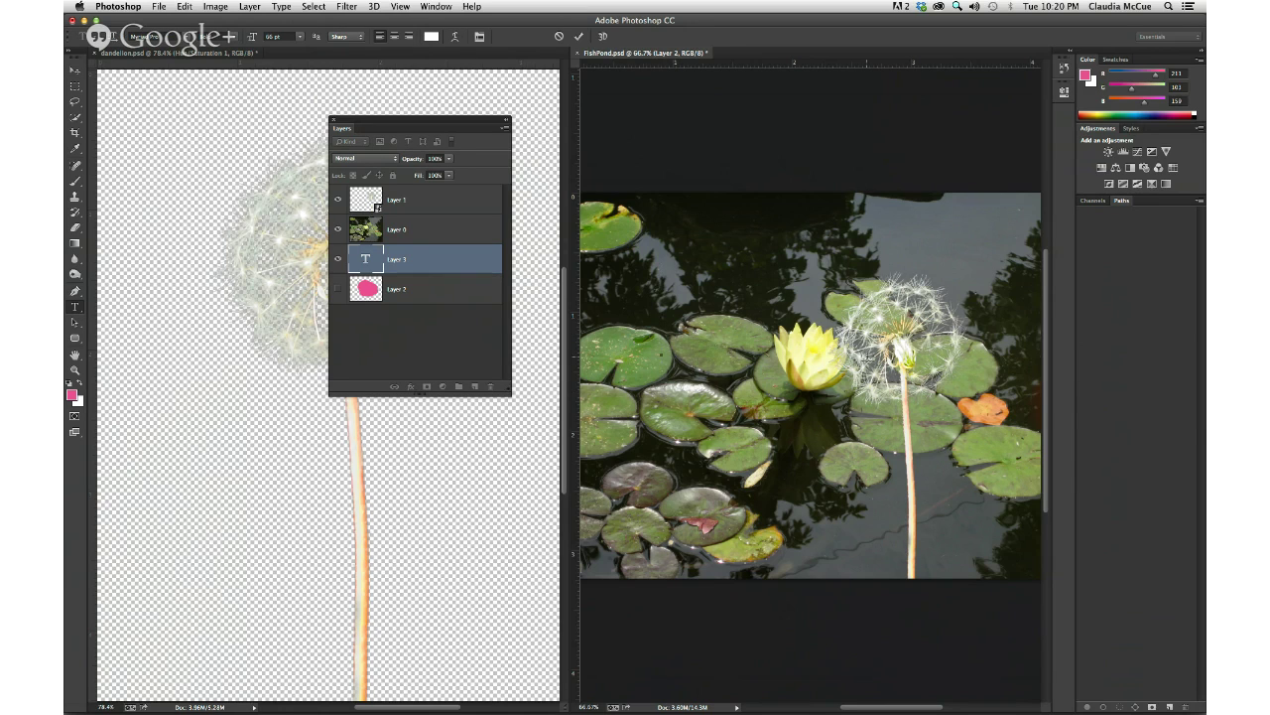
{"action": "type", "text": "Hieli"}
{"action": "key", "text": "super"}
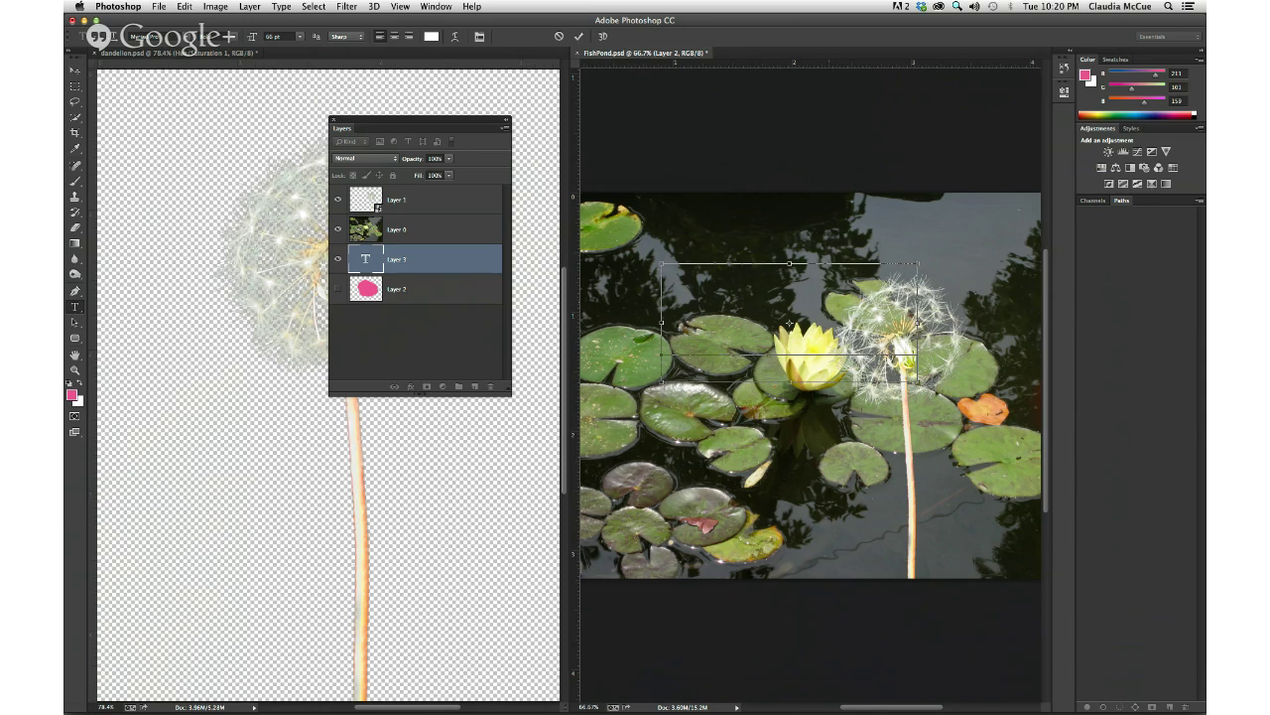
Step: Set all of the new text to the Black Condensed font style and enlarge it to about 81 pt
{"action": "key", "text": "super+a"}
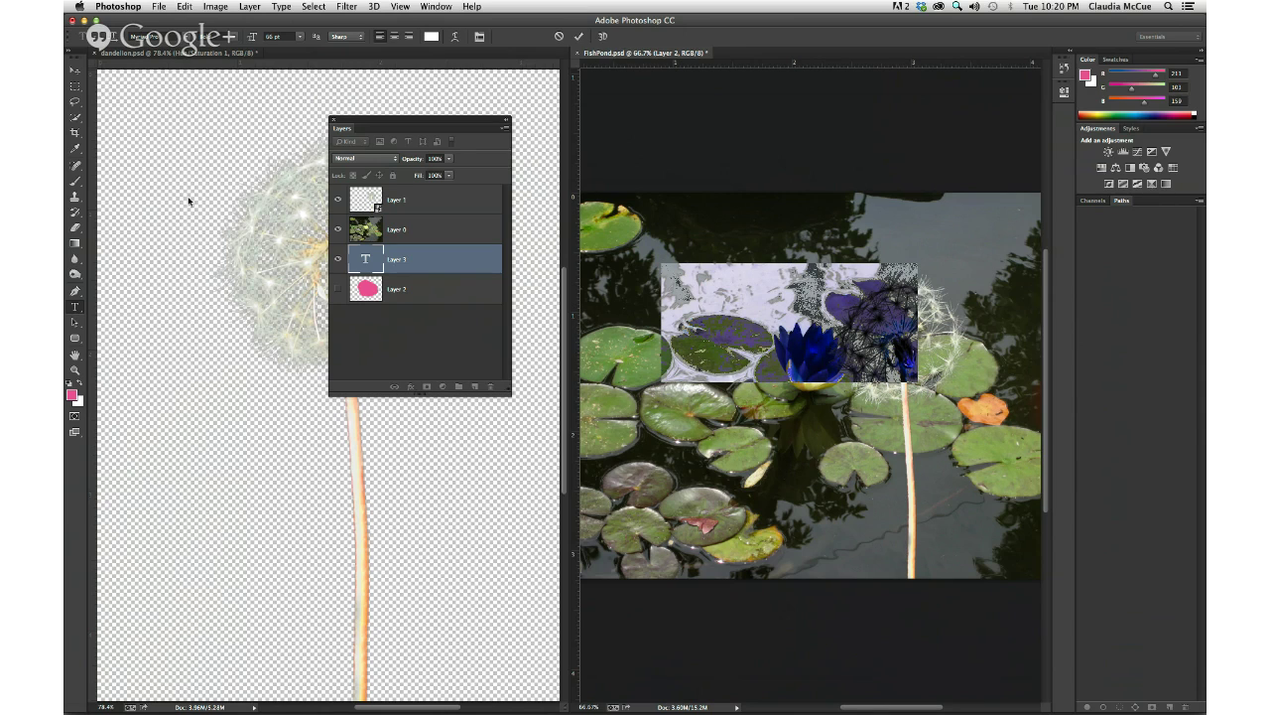
{"action": "left_click", "coordinate": [238, 40]}
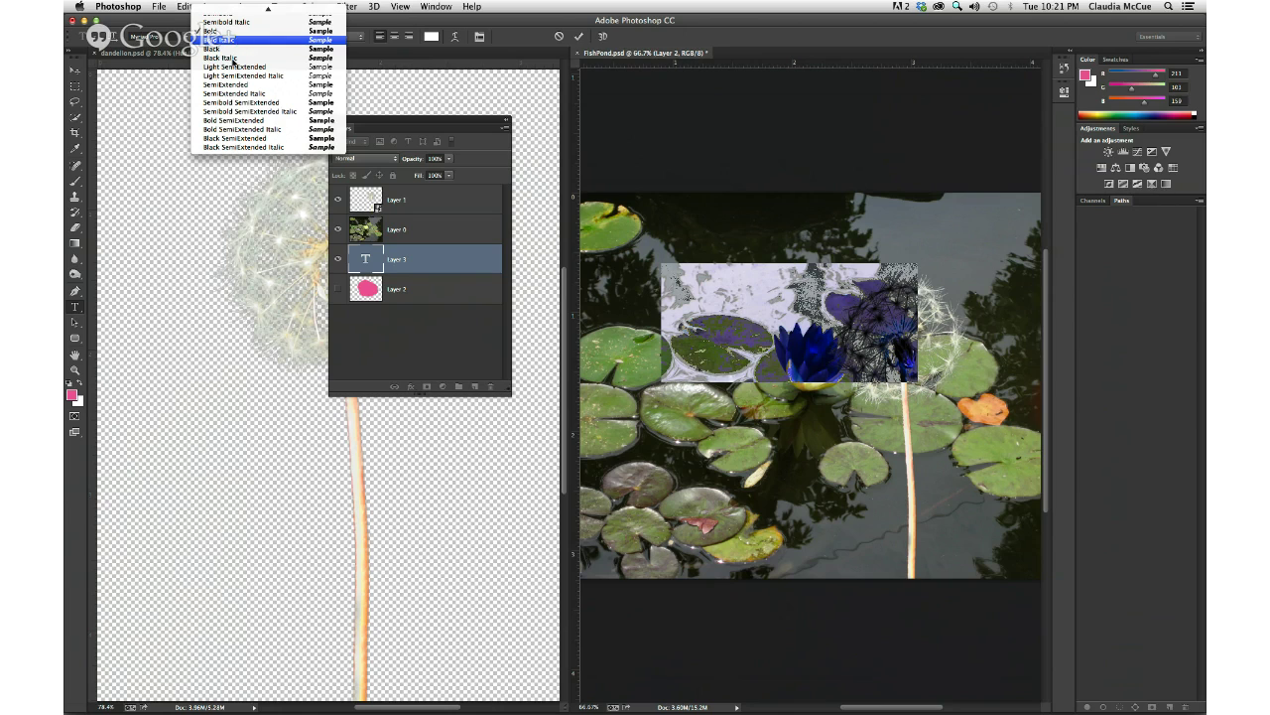
{"action": "mouse_move", "coordinate": [237, 6]}
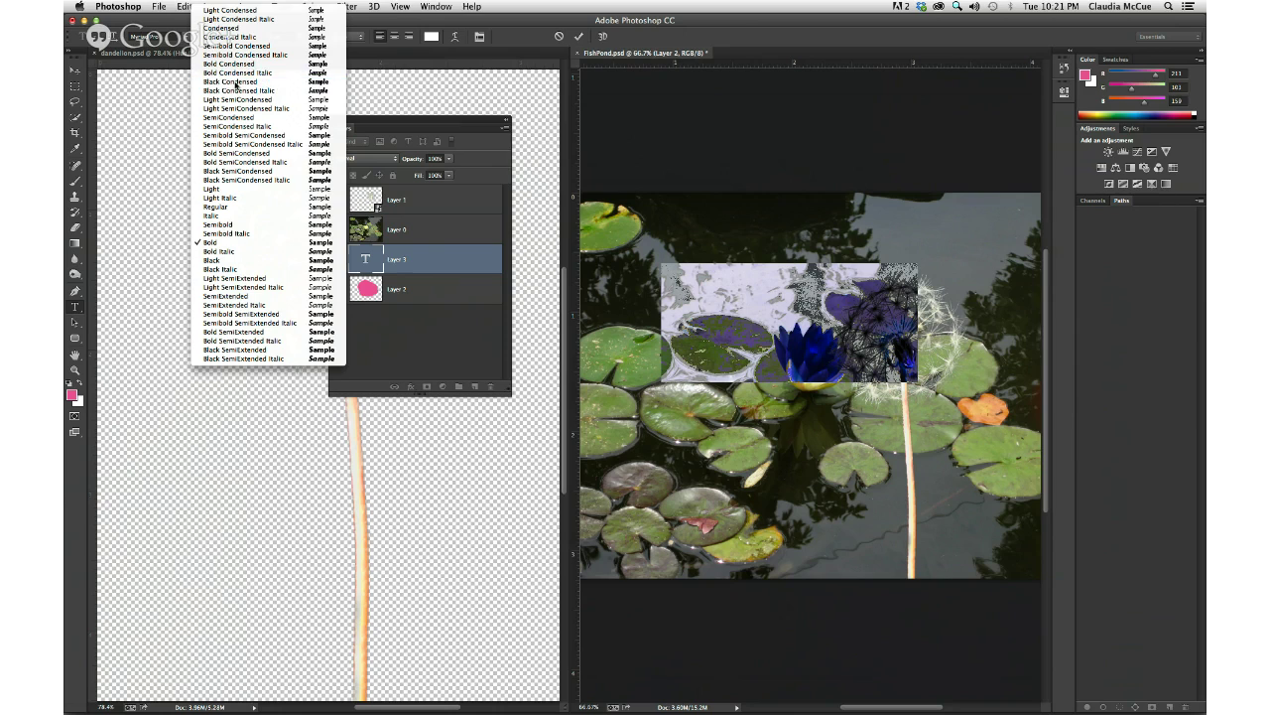
{"action": "left_click", "coordinate": [912, 242]}
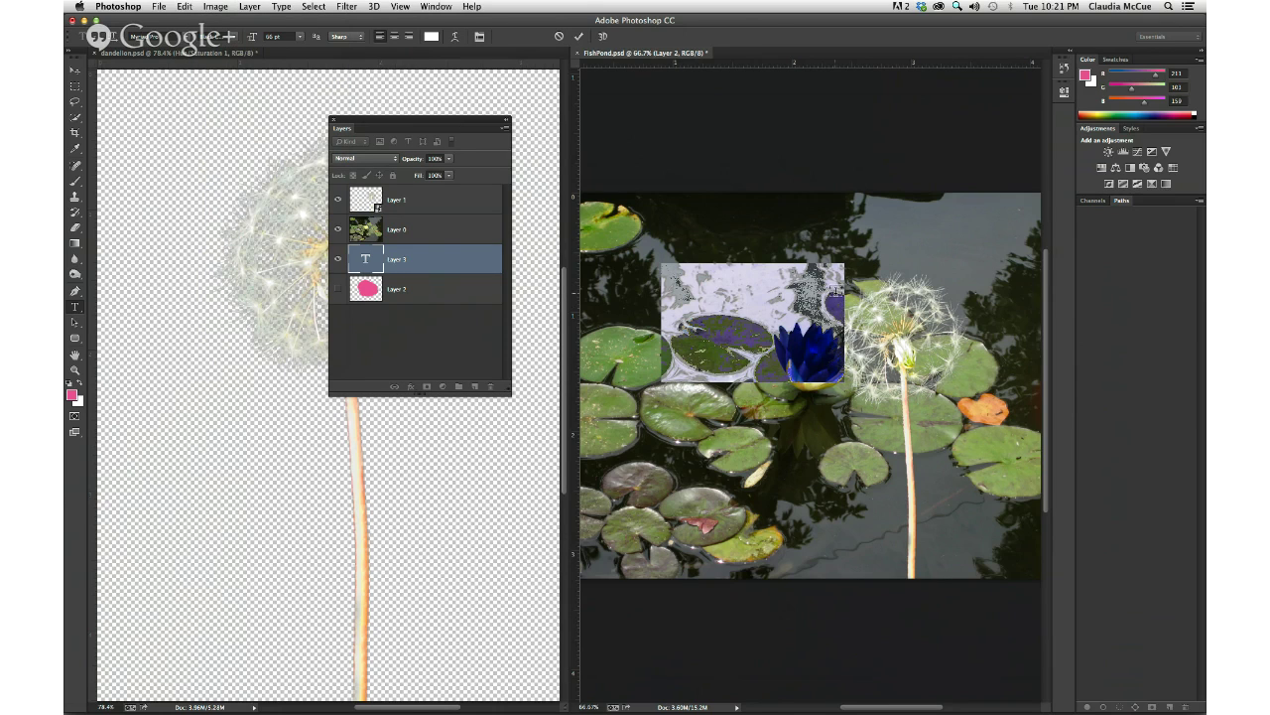
{"action": "left_click", "coordinate": [842, 296]}
{"action": "key", "text": "super+shift+period"}
{"action": "key", "text": "super+shift+period"}
{"action": "key", "text": "super+shift+period"}
{"action": "key", "text": "super+shift+period"}
{"action": "key", "text": "super+shift+period"}
{"action": "key", "text": "super+shift+period"}
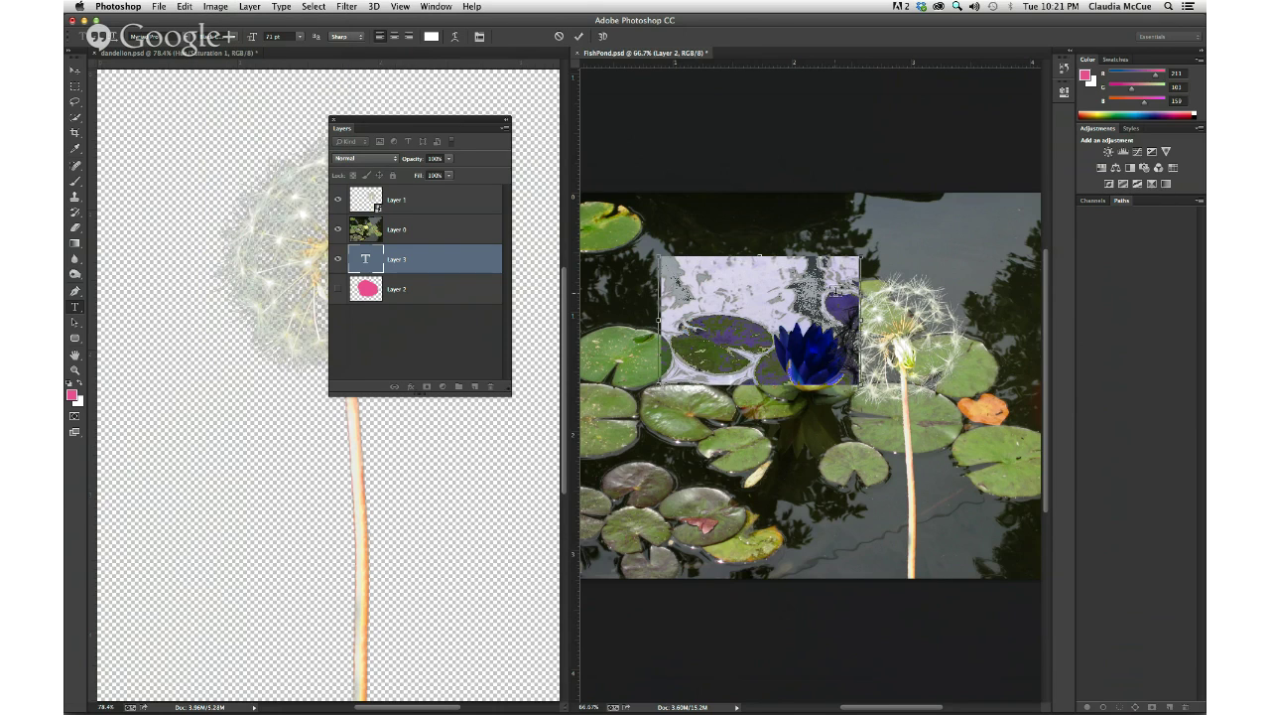
{"action": "key", "text": "super+shift+period"}
{"action": "key", "text": "super+shift+period"}
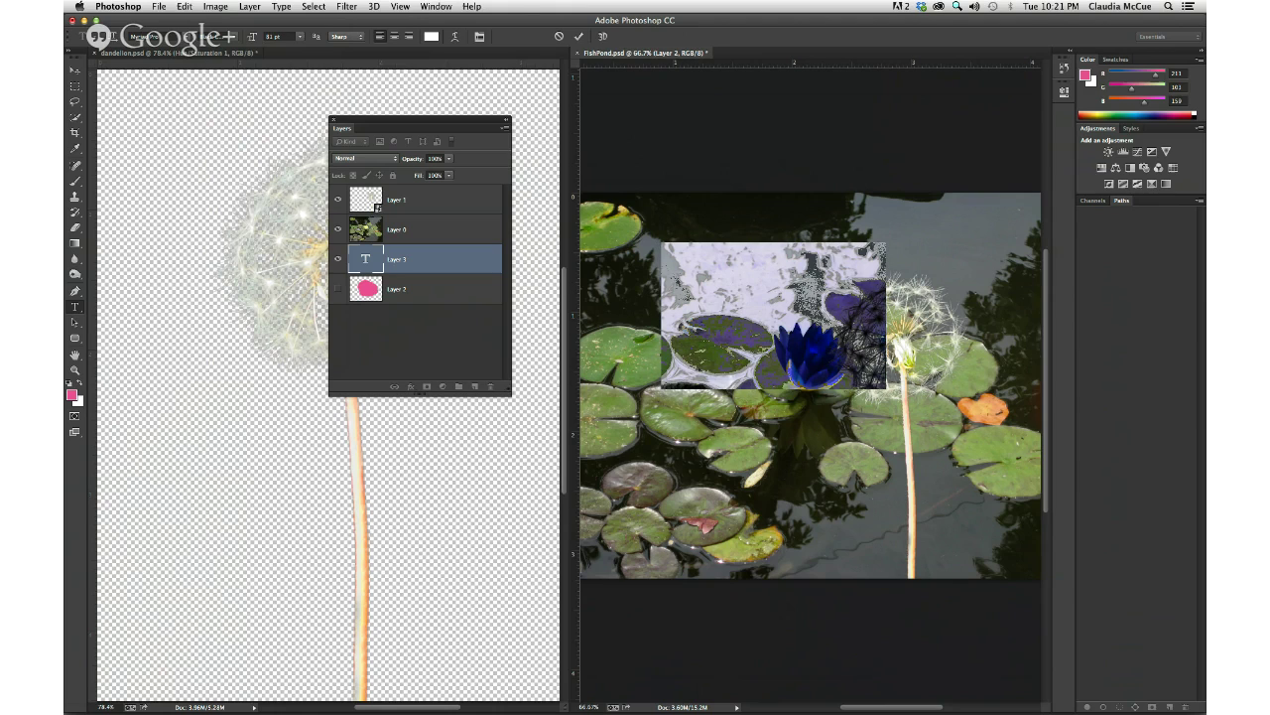
{"action": "left_click", "coordinate": [578, 35]}
Step: Hide Layer 1 and Layer 0, and replace the wording of the text layer with TEXT
{"action": "left_click", "coordinate": [337, 199]}
{"action": "left_click", "coordinate": [338, 229]}
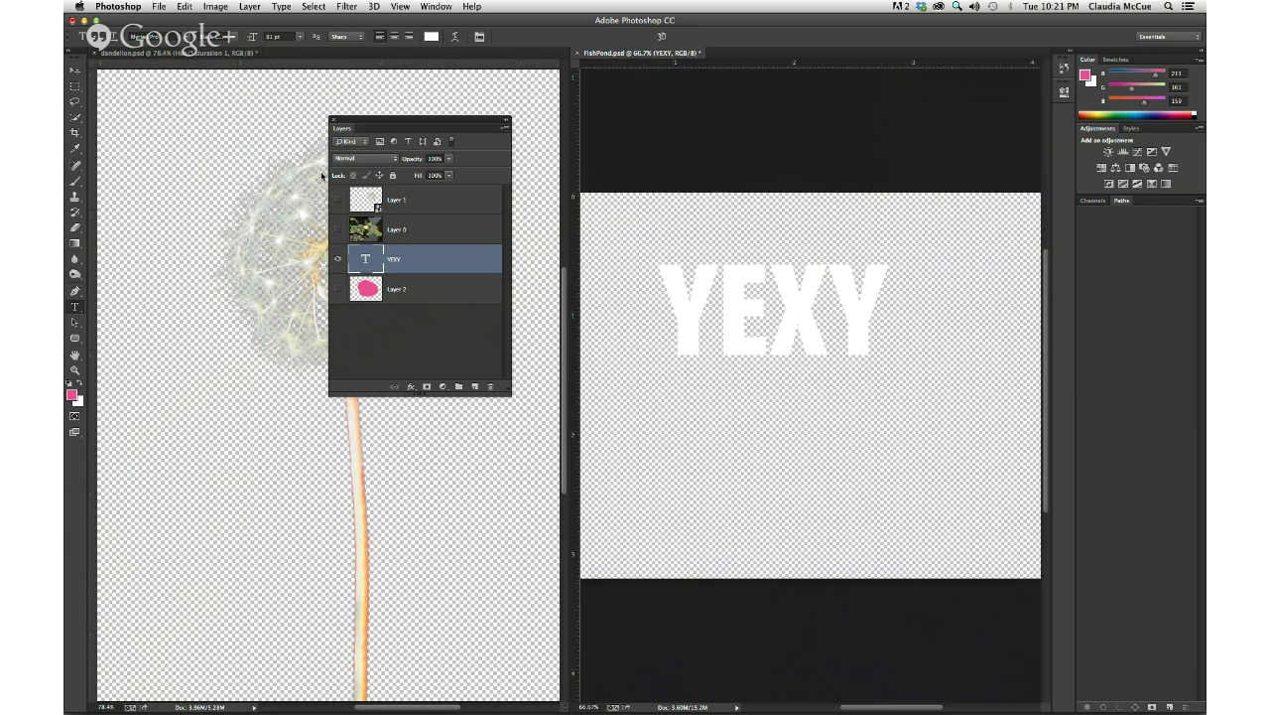
{"action": "left_click", "coordinate": [800, 308]}
{"action": "key", "text": "ctrl+a"}
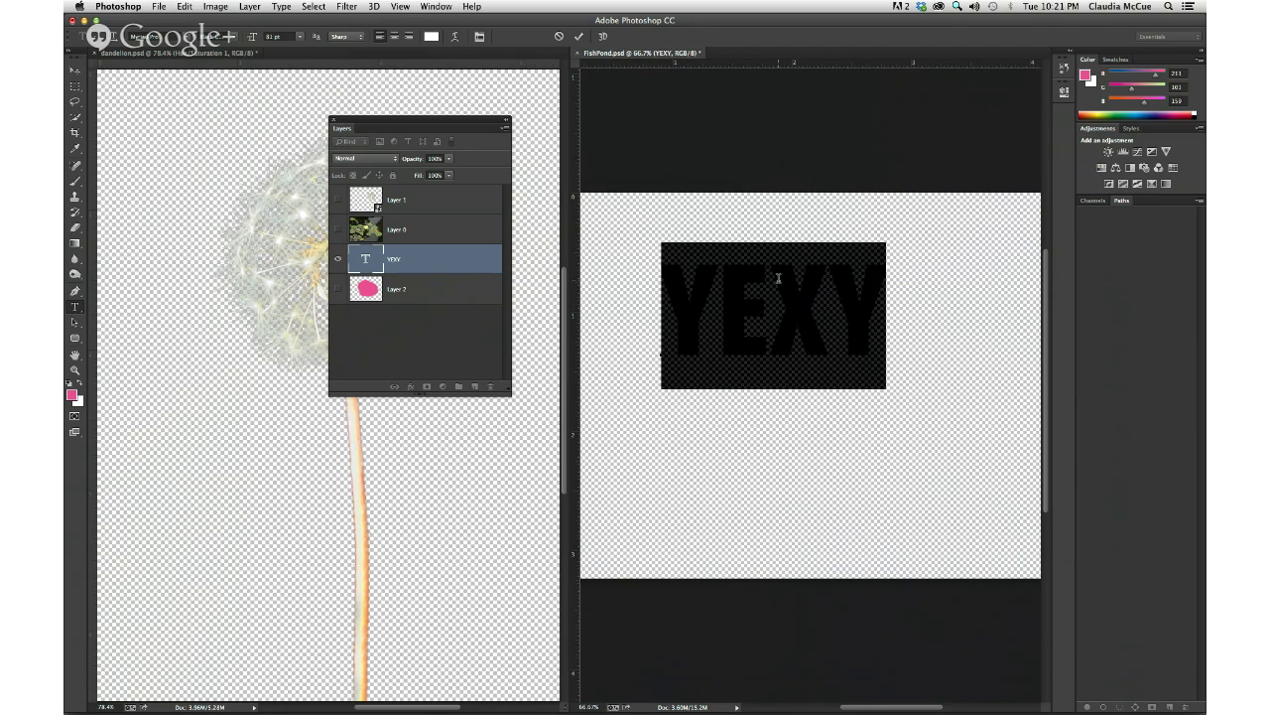
{"action": "type", "text": "TEXT"}
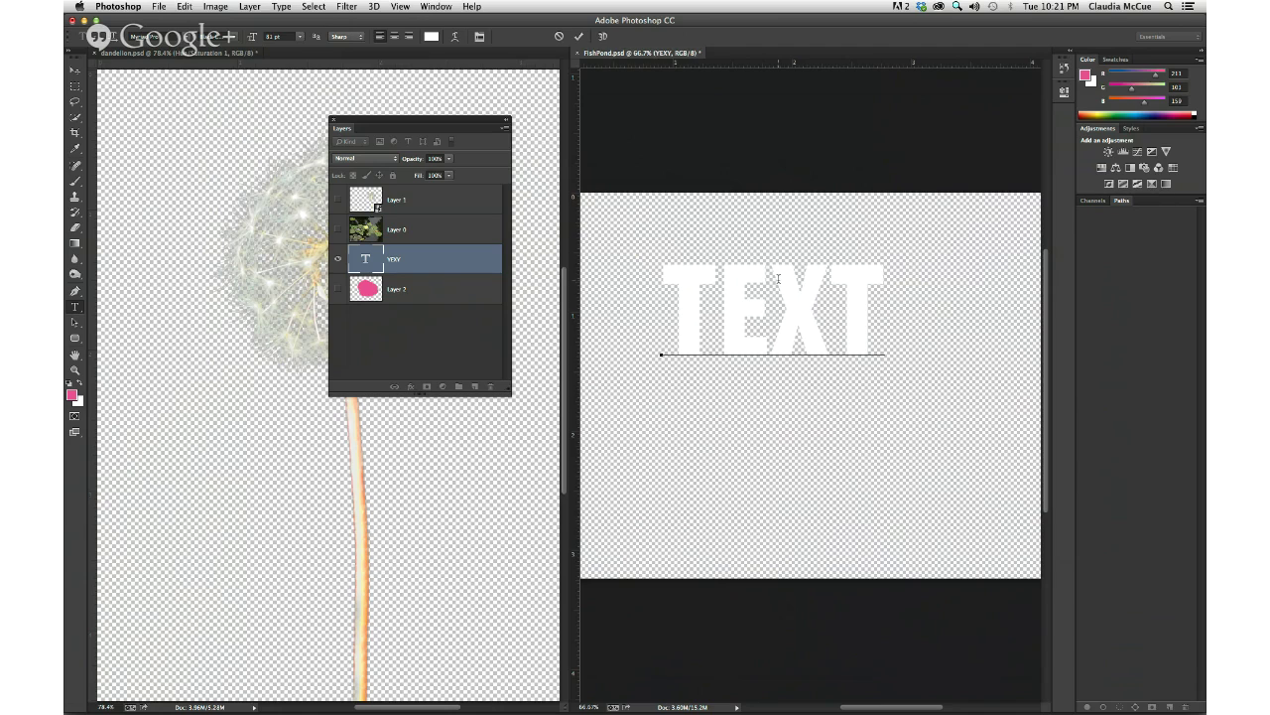
{"action": "left_click", "coordinate": [580, 36]}
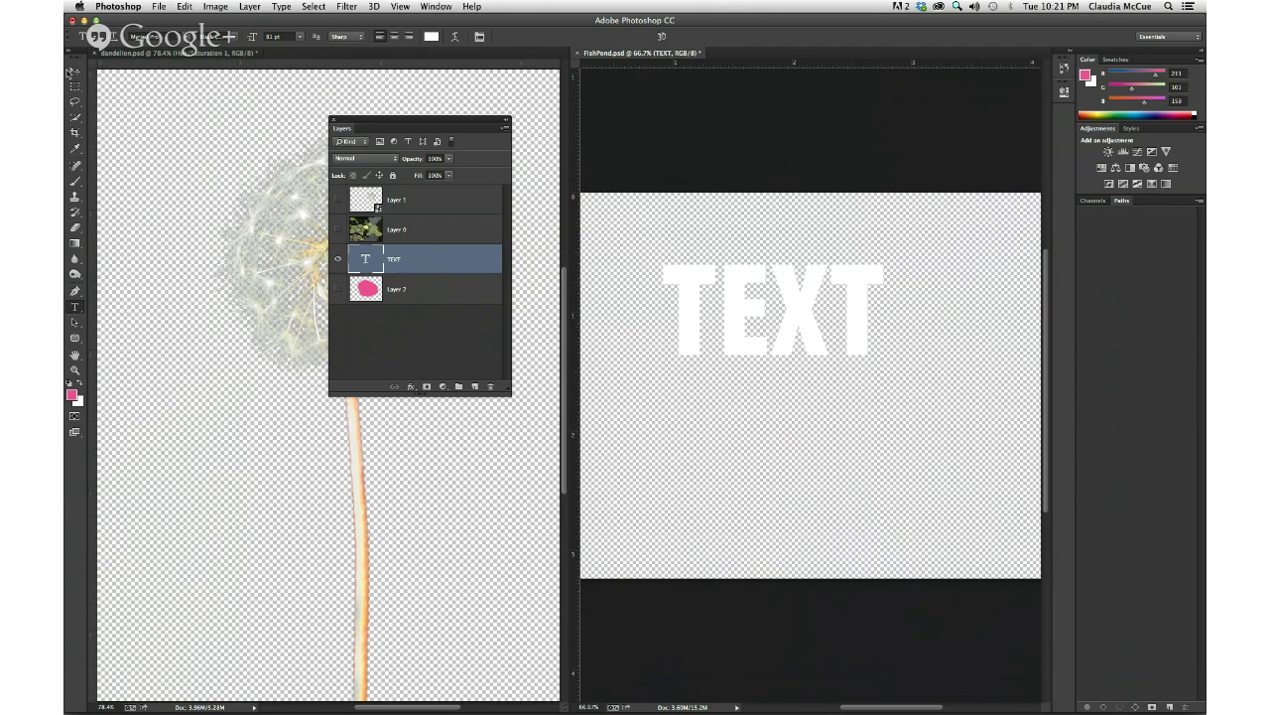
Step: Show Layer 0 and Layer 1 again and clip the pond image on Layer 0 to the TEXT layer
{"action": "left_click", "coordinate": [74, 71]}
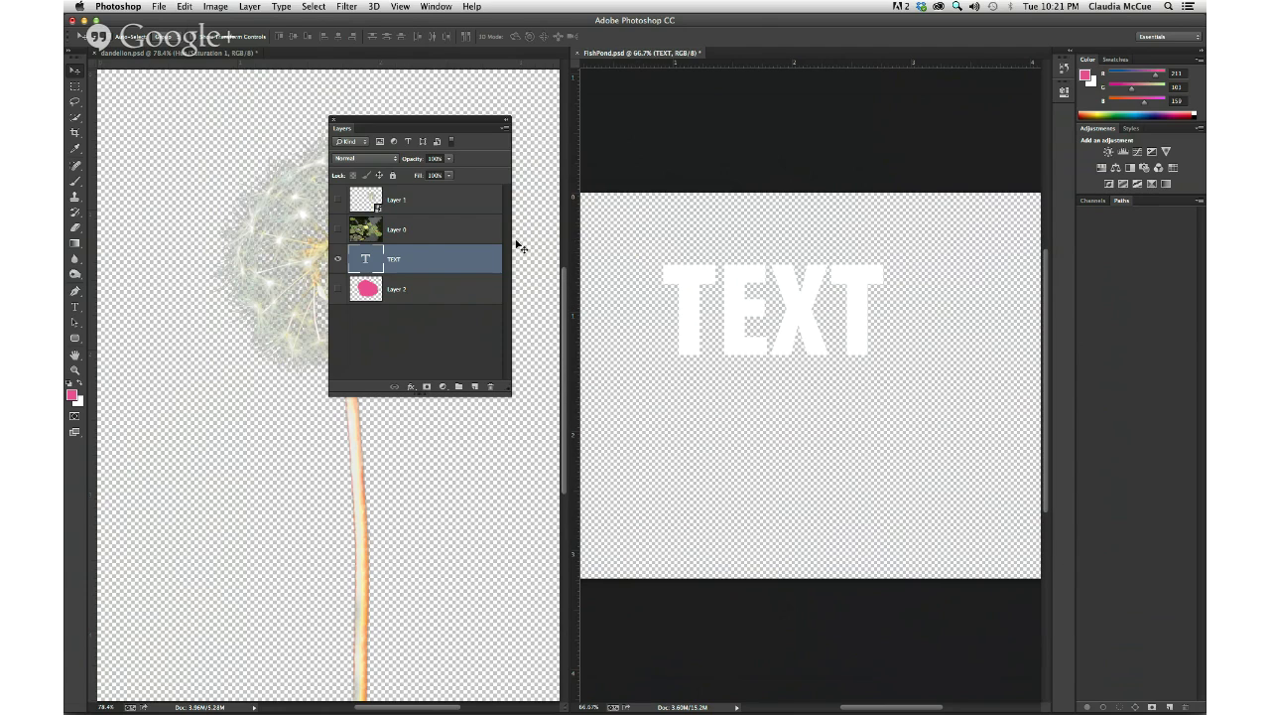
{"action": "left_click", "coordinate": [337, 229]}
{"action": "left_click", "coordinate": [337, 199]}
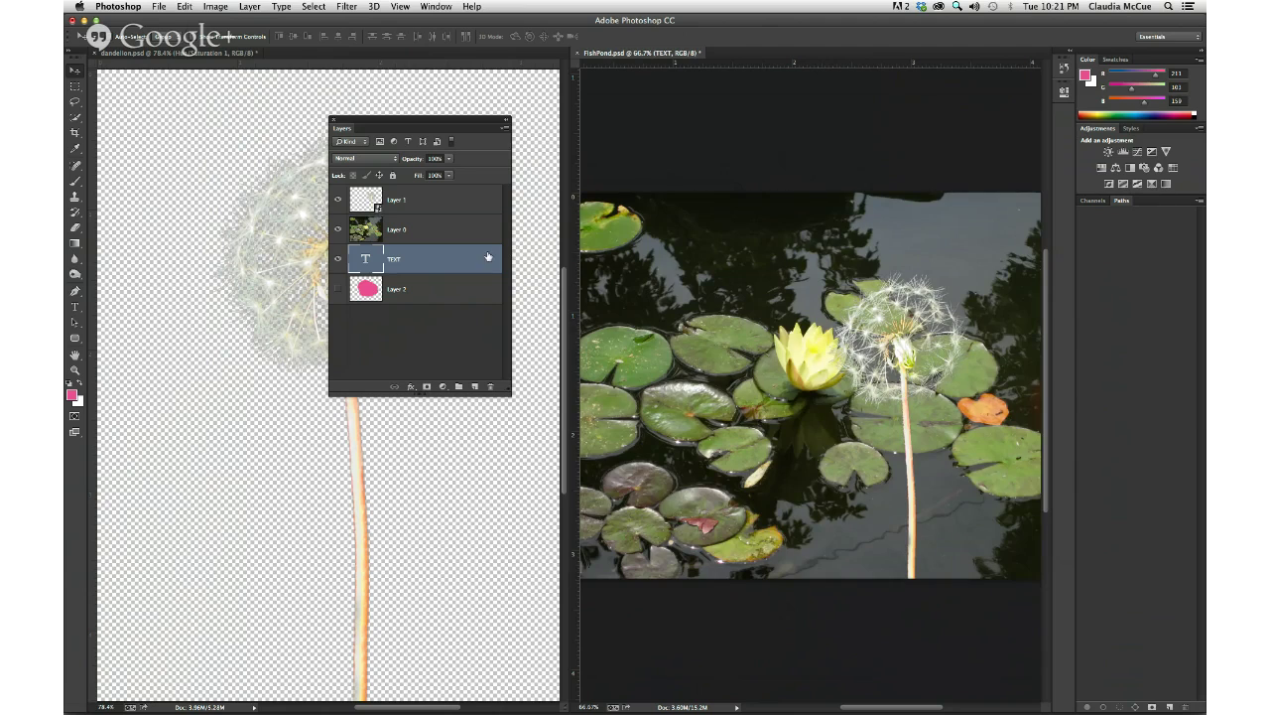
{"action": "left_click", "coordinate": [435, 243], "text": "alt"}
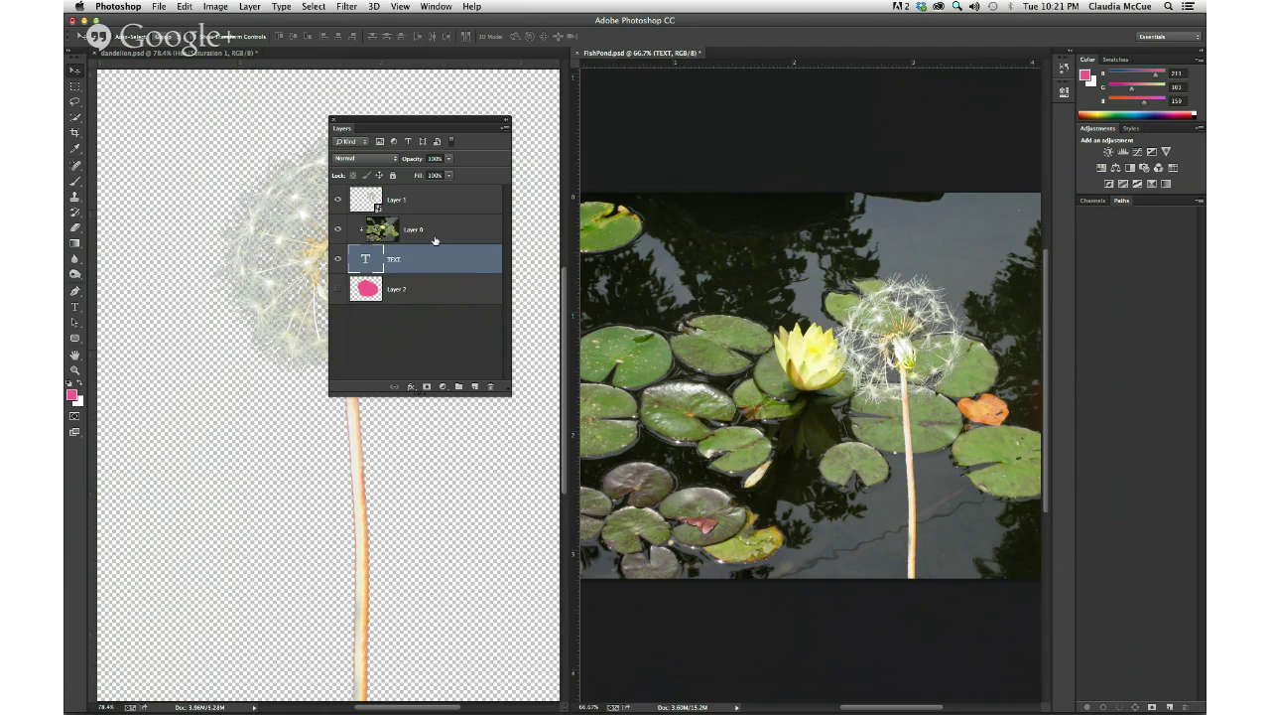
Step: Clip the dandelion on Layer 1 to the TEXT layer too, and move the text straight down over the water lily
{"action": "left_click", "coordinate": [437, 214], "text": "alt"}
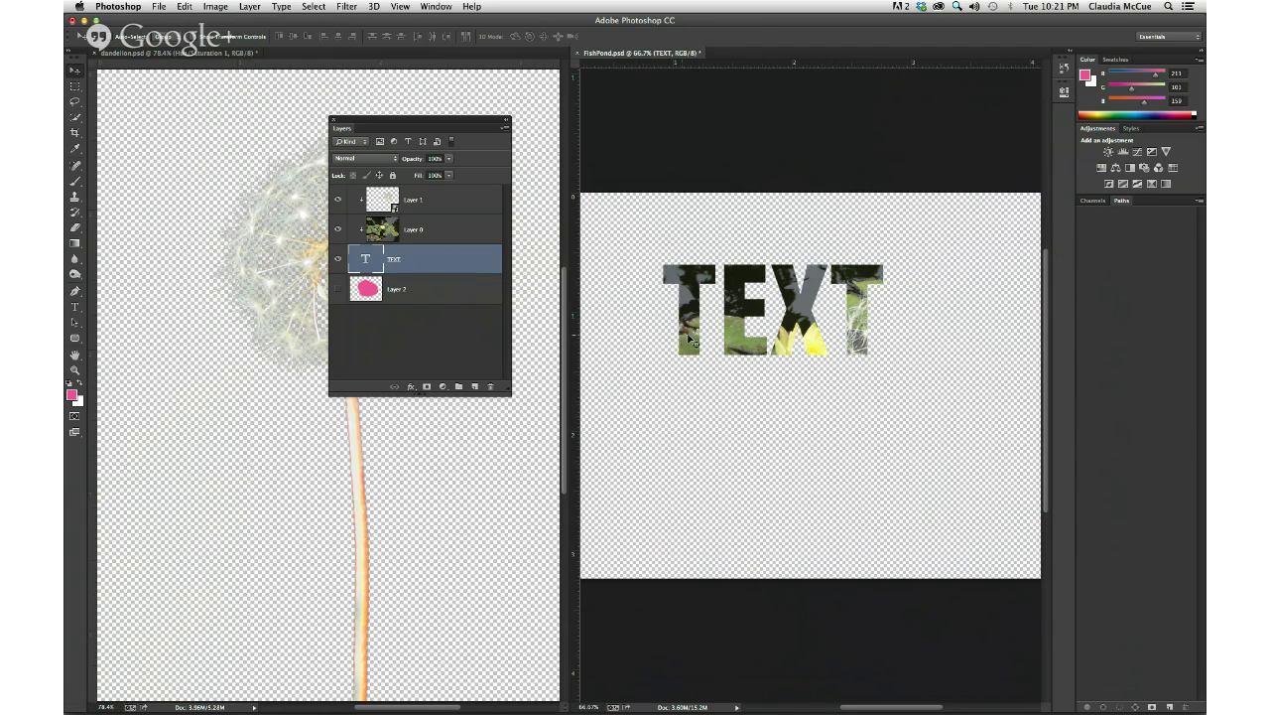
{"action": "left_click_drag", "start_coordinate": [694, 342], "coordinate": [691, 395]}
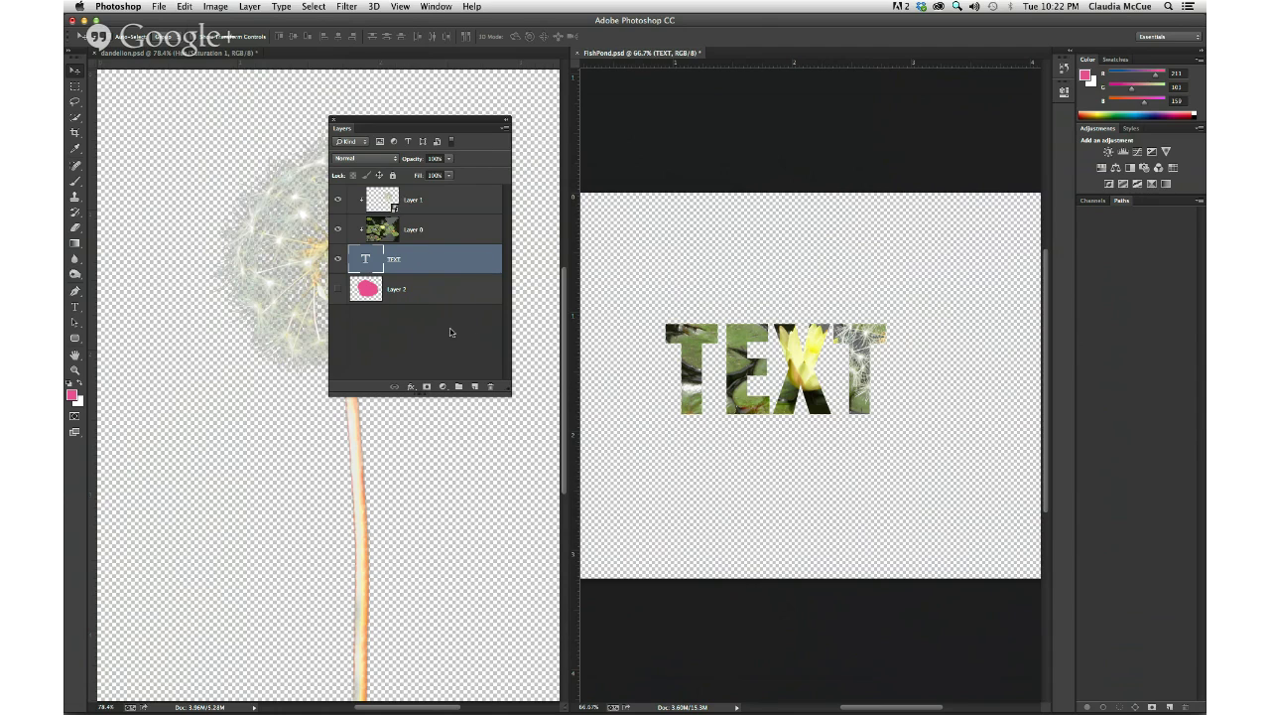
Step: Add a Drop Shadow to the TEXT layer, falling toward the lower left at a 32° angle, about 42 px distance and 18 px size
{"action": "left_click", "coordinate": [411, 386]}
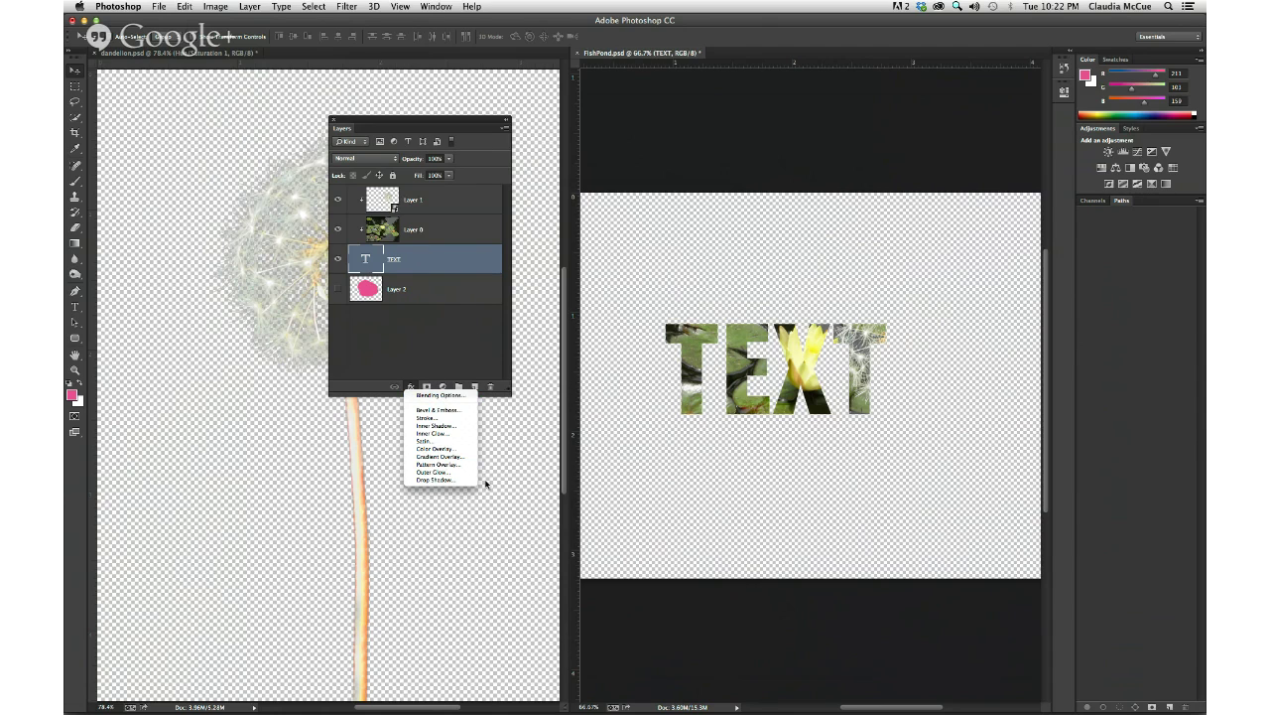
{"action": "left_click", "coordinate": [434, 480]}
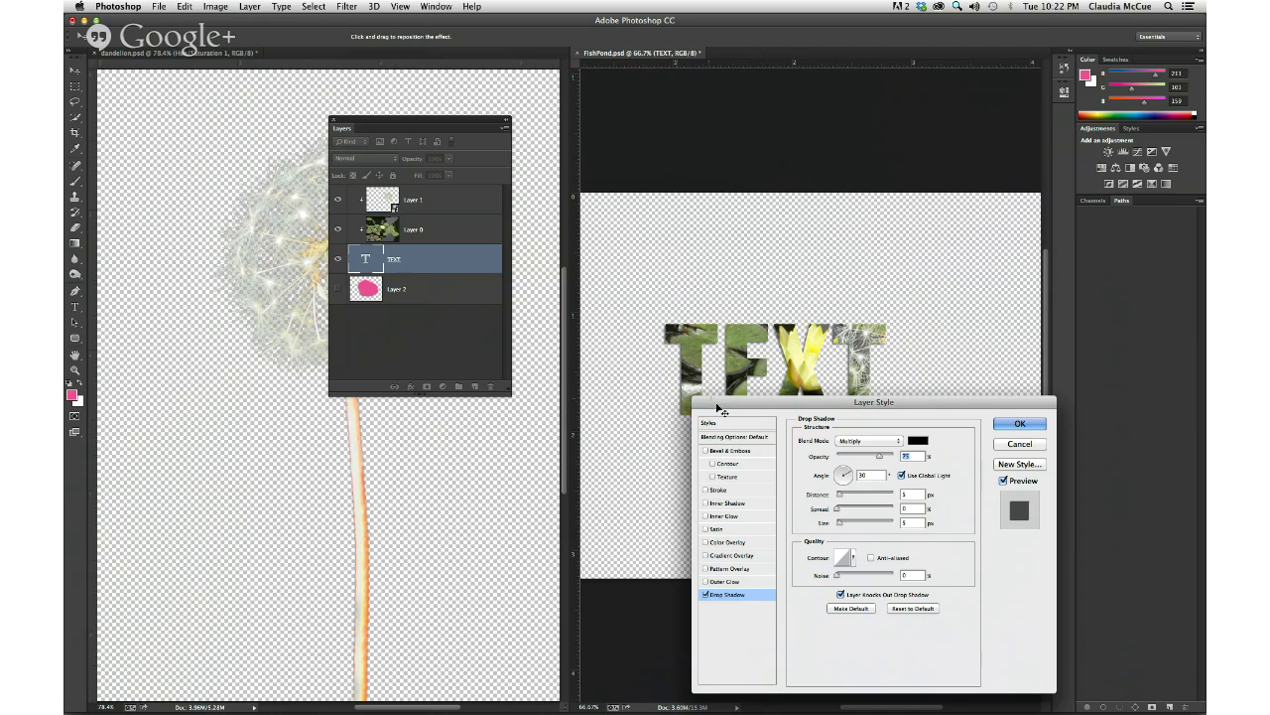
{"action": "left_click_drag", "start_coordinate": [755, 402], "coordinate": [848, 373]}
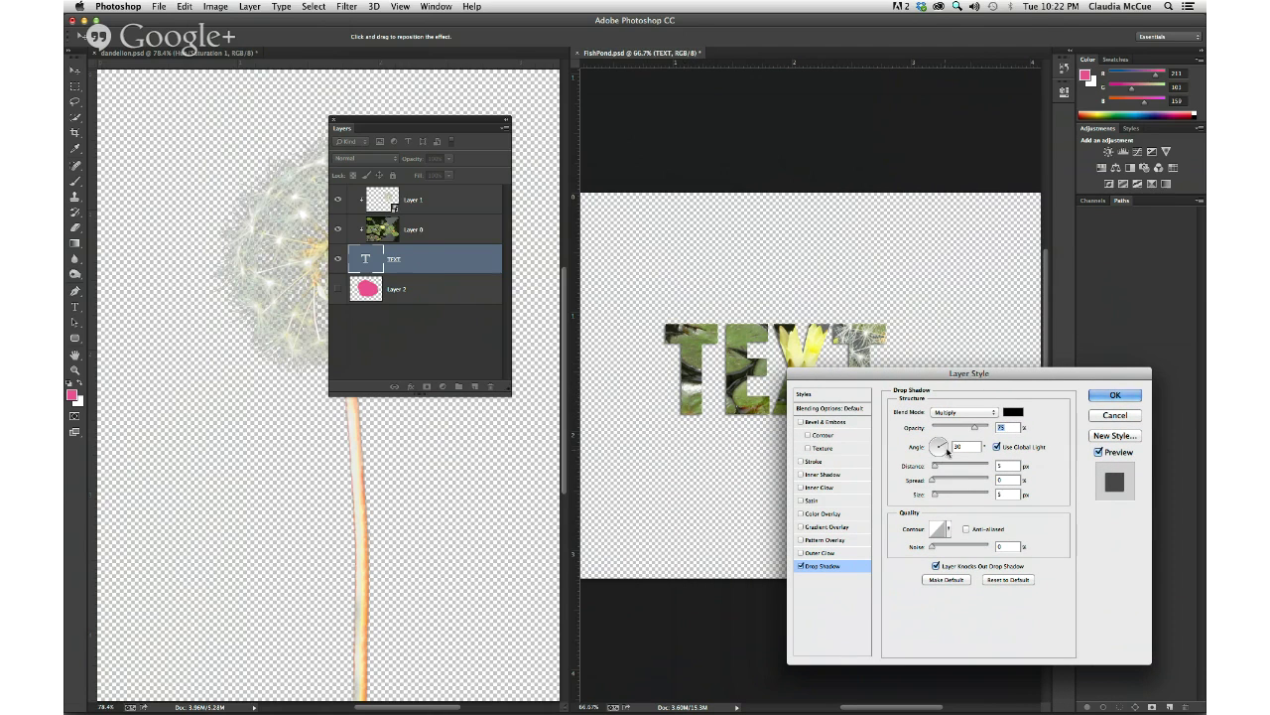
{"action": "left_click_drag", "start_coordinate": [945, 444], "coordinate": [948, 447]}
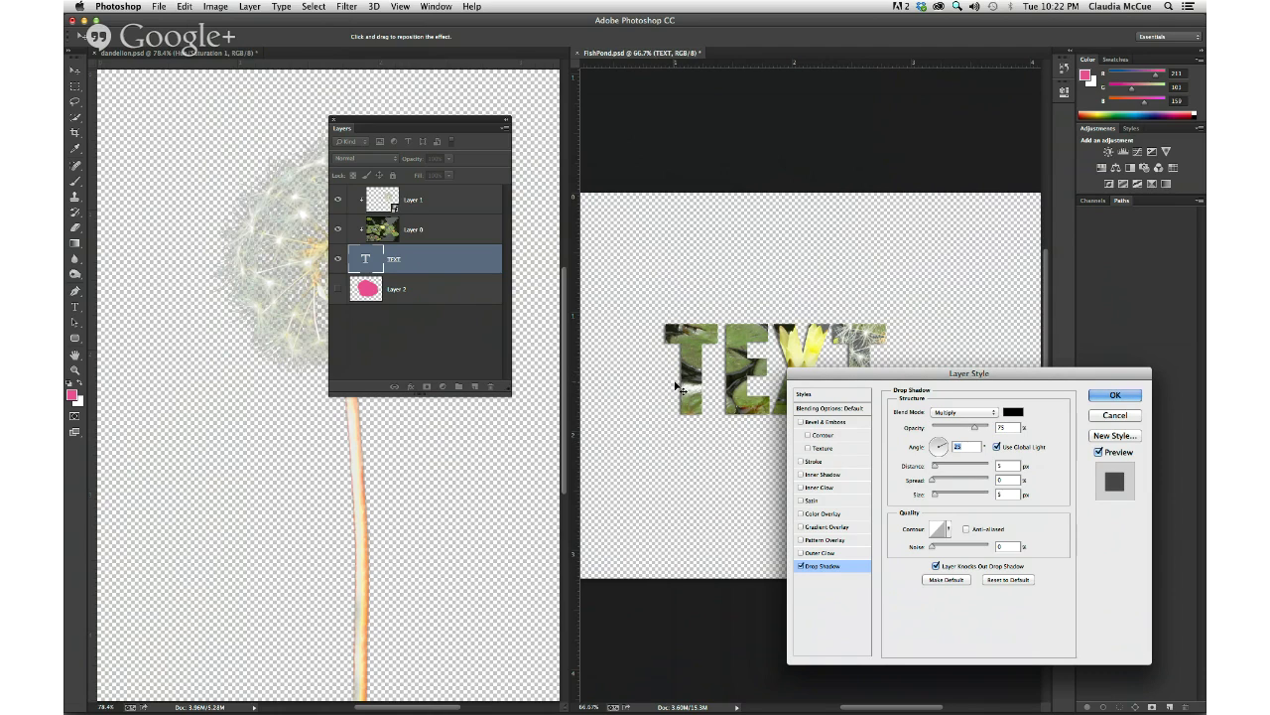
{"action": "left_click_drag", "start_coordinate": [674, 389], "coordinate": [667, 400]}
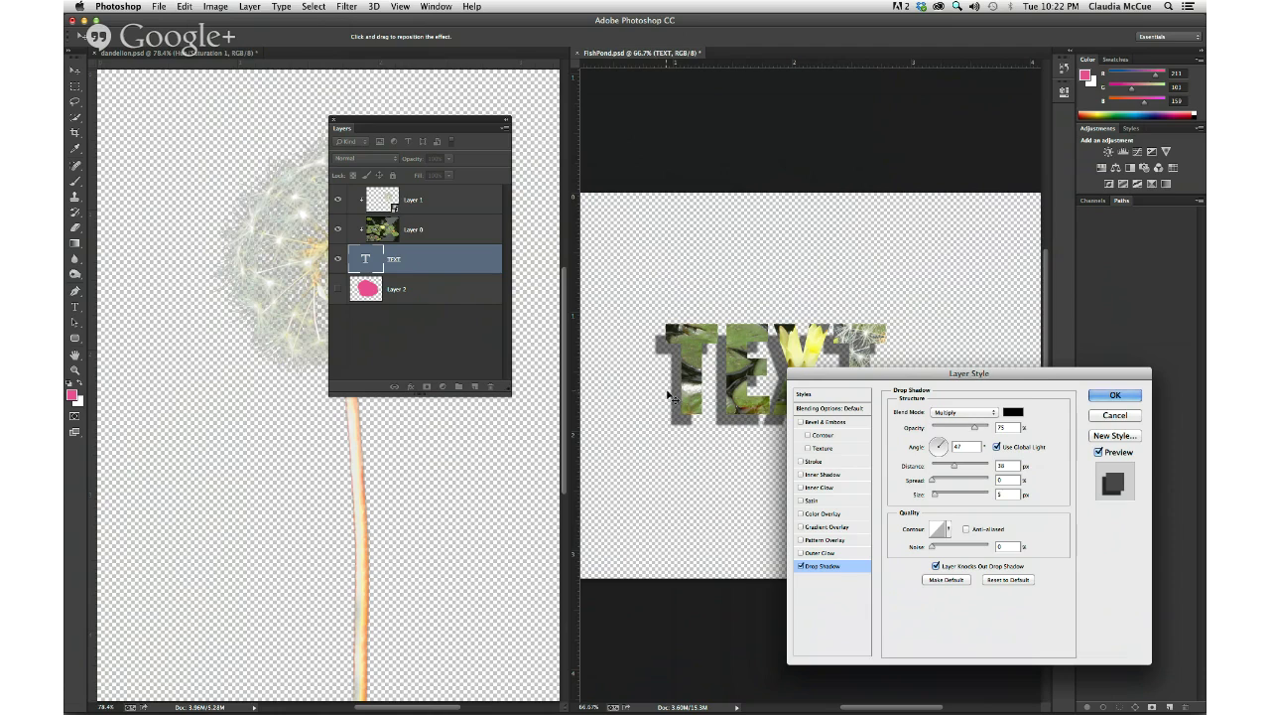
{"action": "left_click_drag", "start_coordinate": [934, 498], "coordinate": [940, 497]}
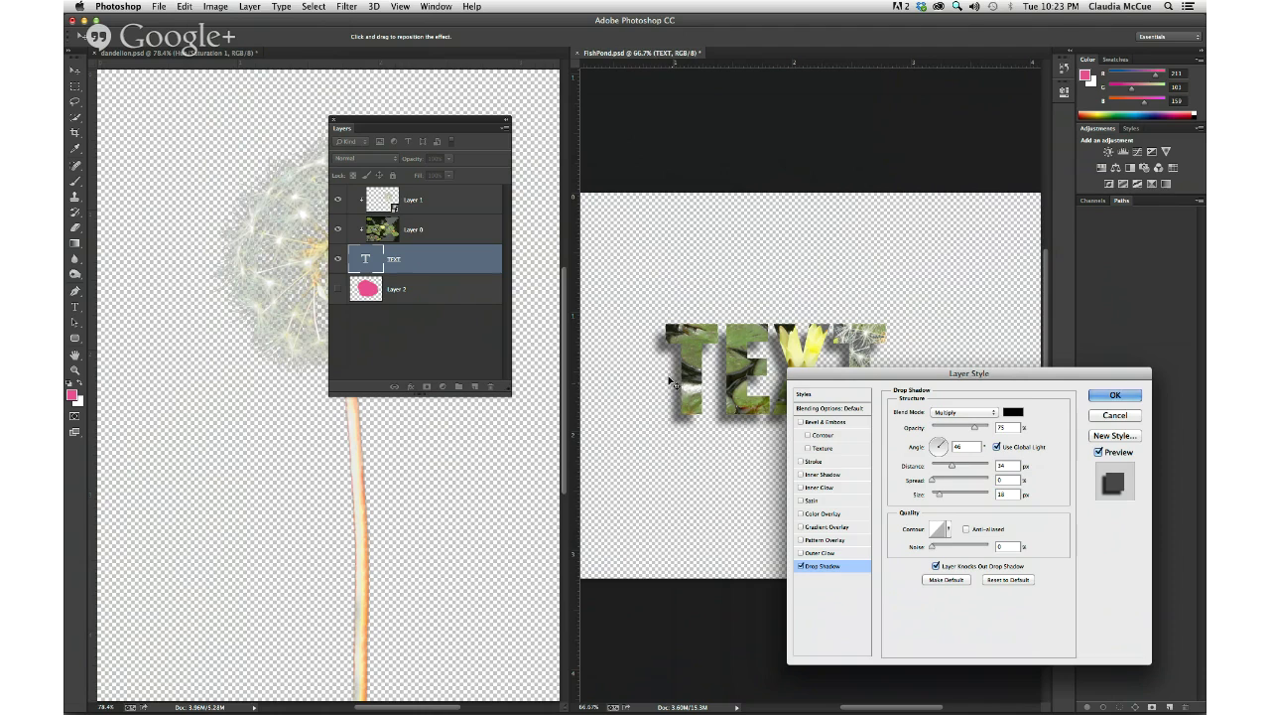
{"action": "mouse_move", "coordinate": [678, 389]}
{"action": "left_mouse_down"}
{"action": "mouse_move", "coordinate": [663, 375]}
{"action": "mouse_move", "coordinate": [673, 390]}
{"action": "left_mouse_up"}
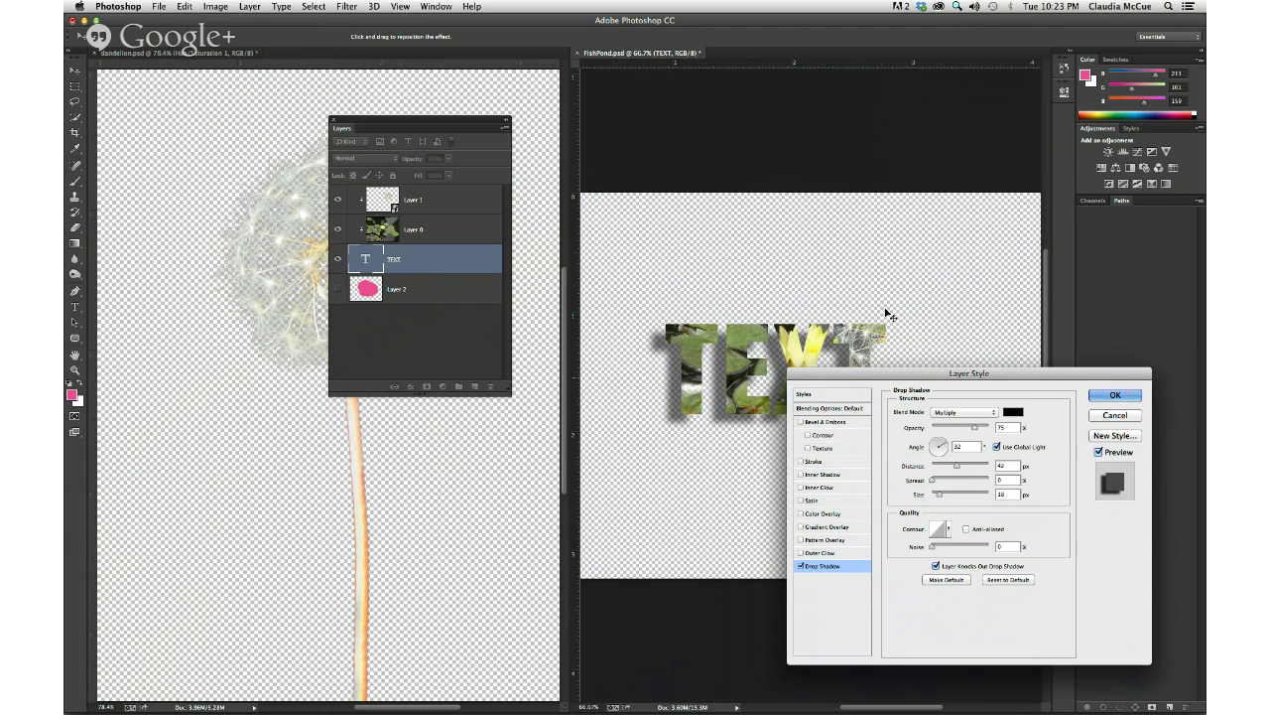
{"action": "left_click", "coordinate": [1113, 396]}
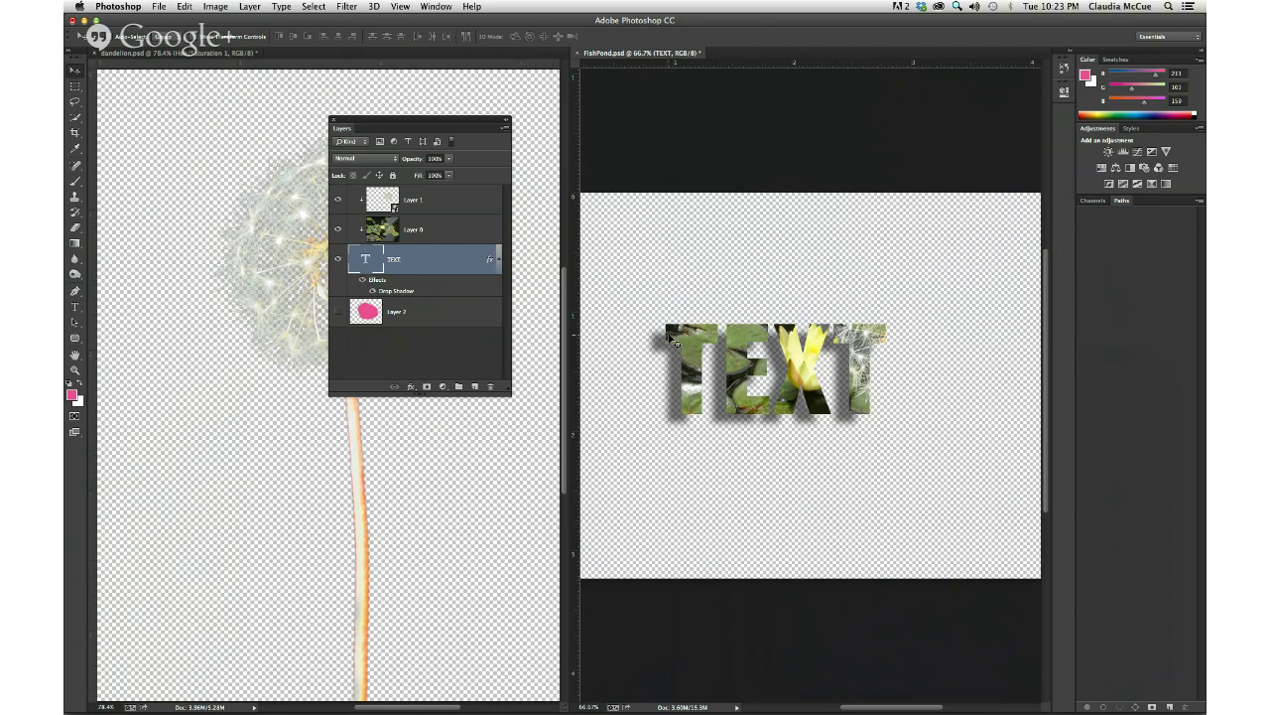
Step: Bring up the list of running applications to switch away from Photoshop
{"action": "key", "text": "super+Tab"}
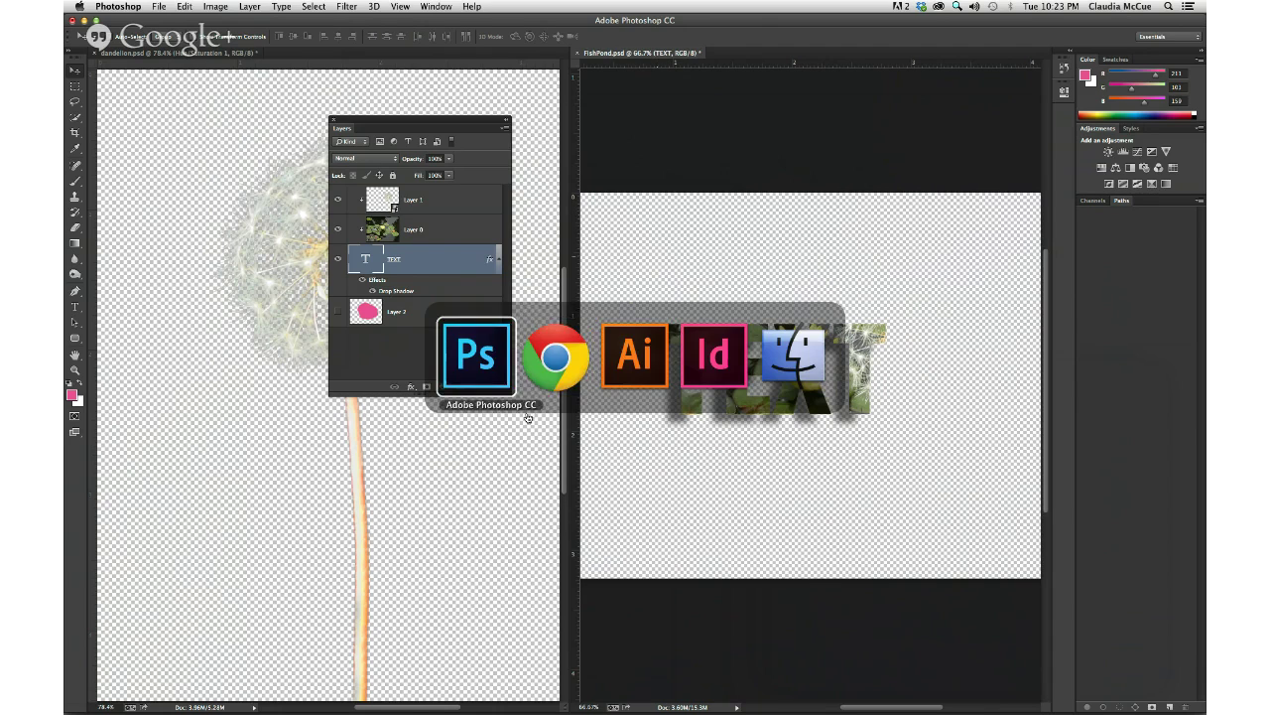